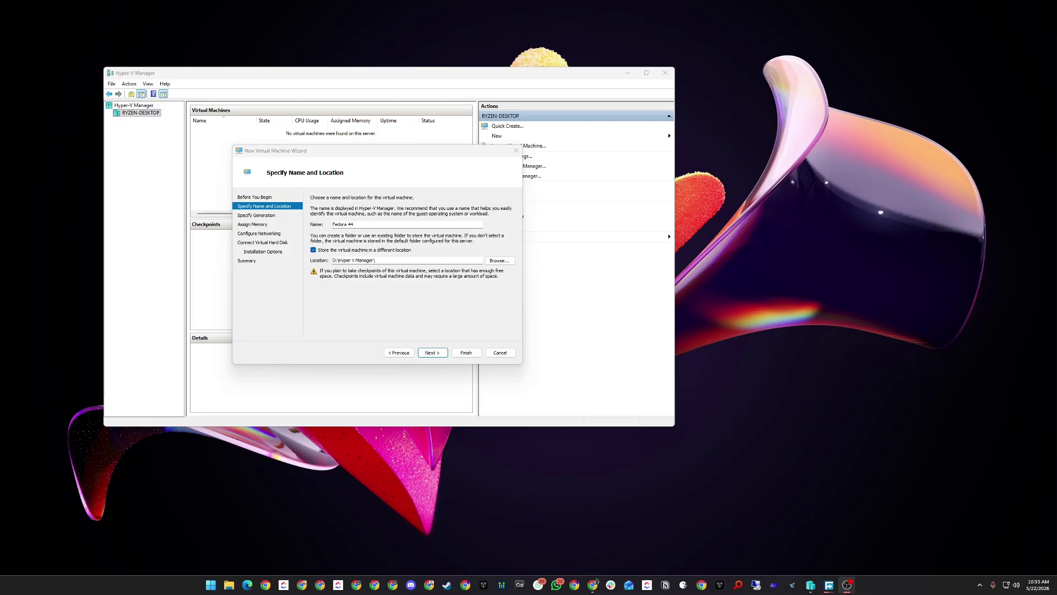
Enter 'Fedora 44' as the VM name, keeping the D:\Hyper-V Manager\ location, and continue.
key(alt+Tab)
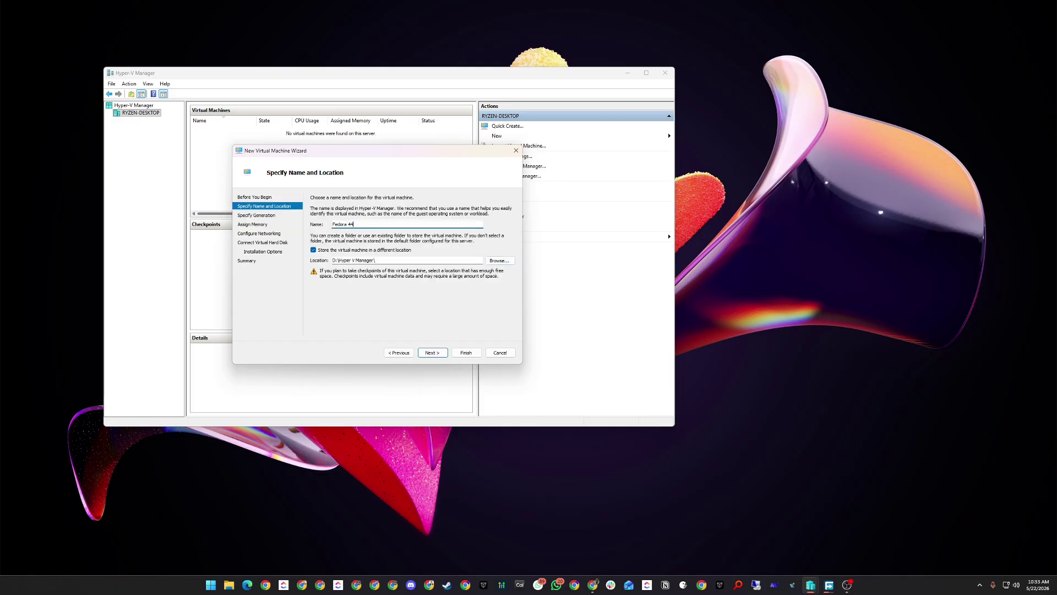
key(Return)
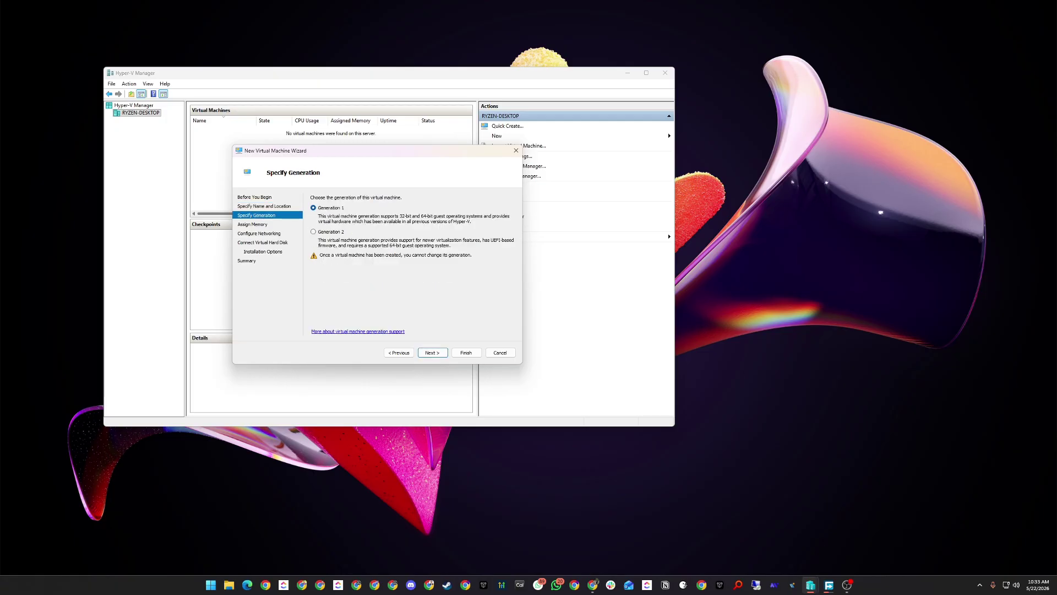
Keep Generation 1 and assign 16384 MB of startup memory.
key(Return)
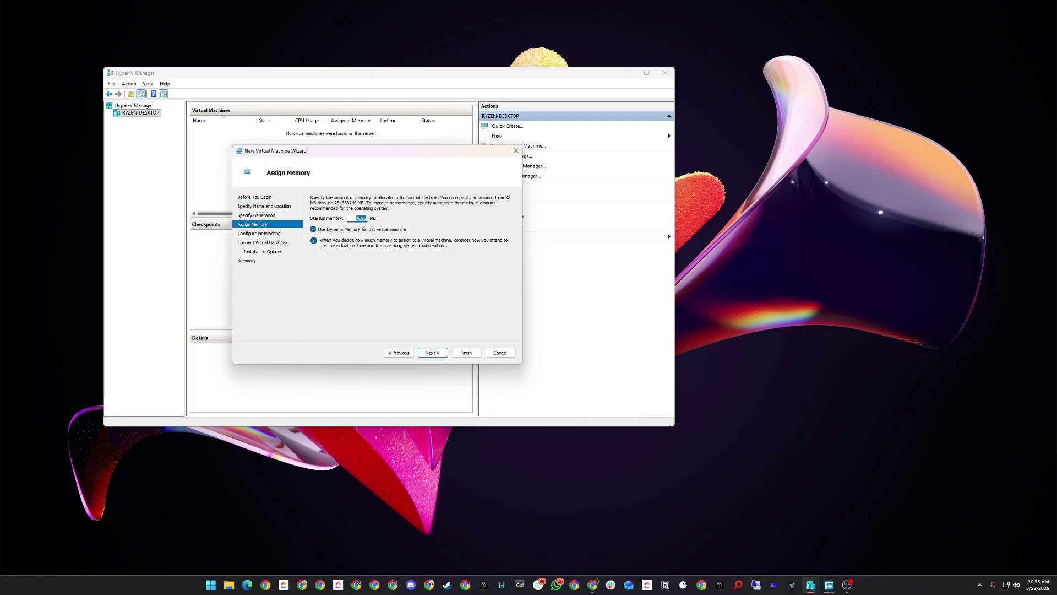
text(16)
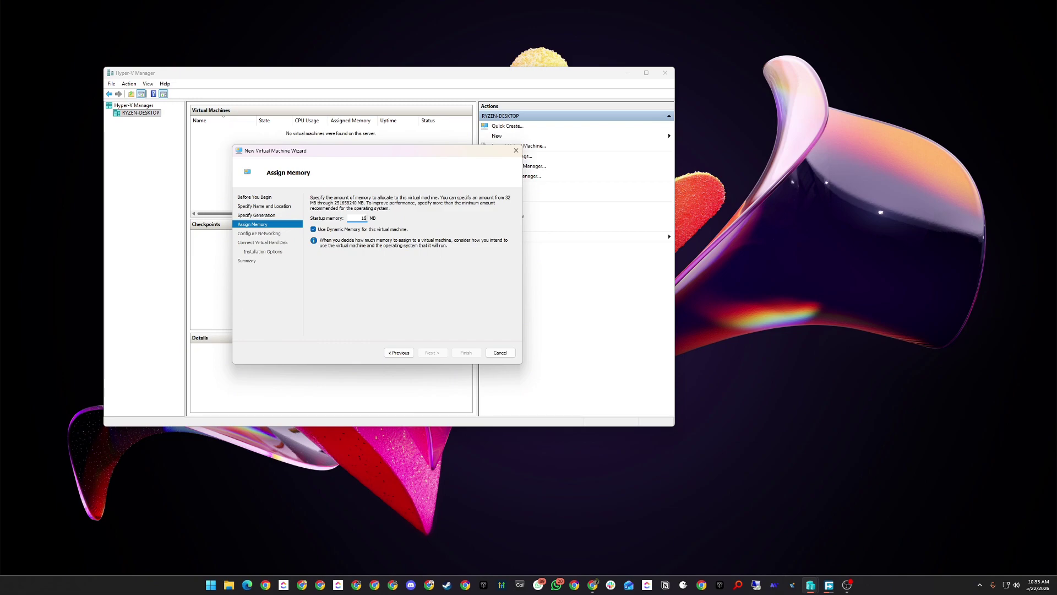
text(384)
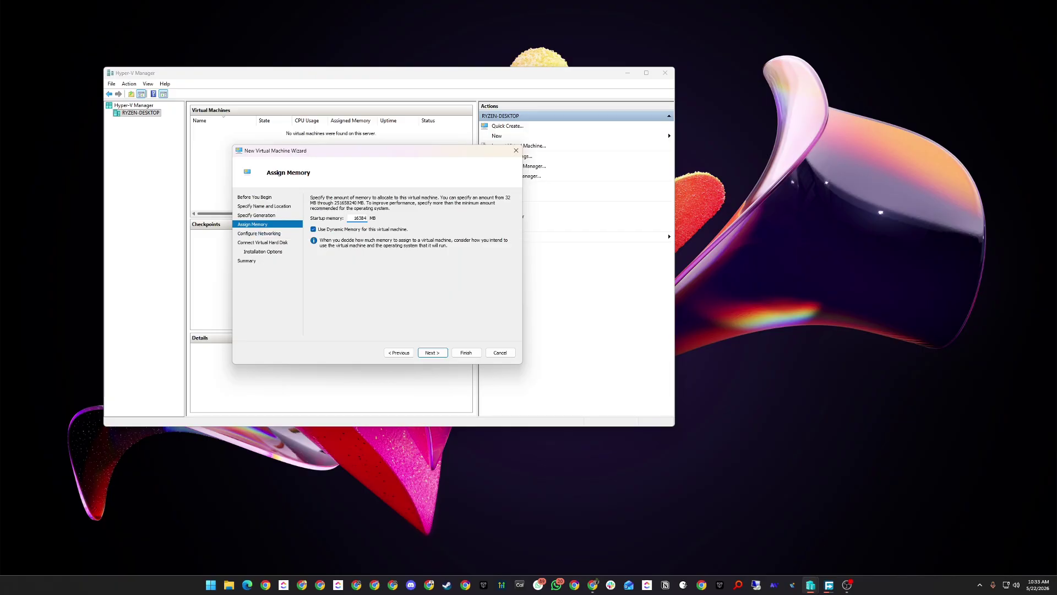
key(Return)
Connect the VM to the Default Switch and give it a 128 GB virtual disk.
key(alt+Down)
key(Down)
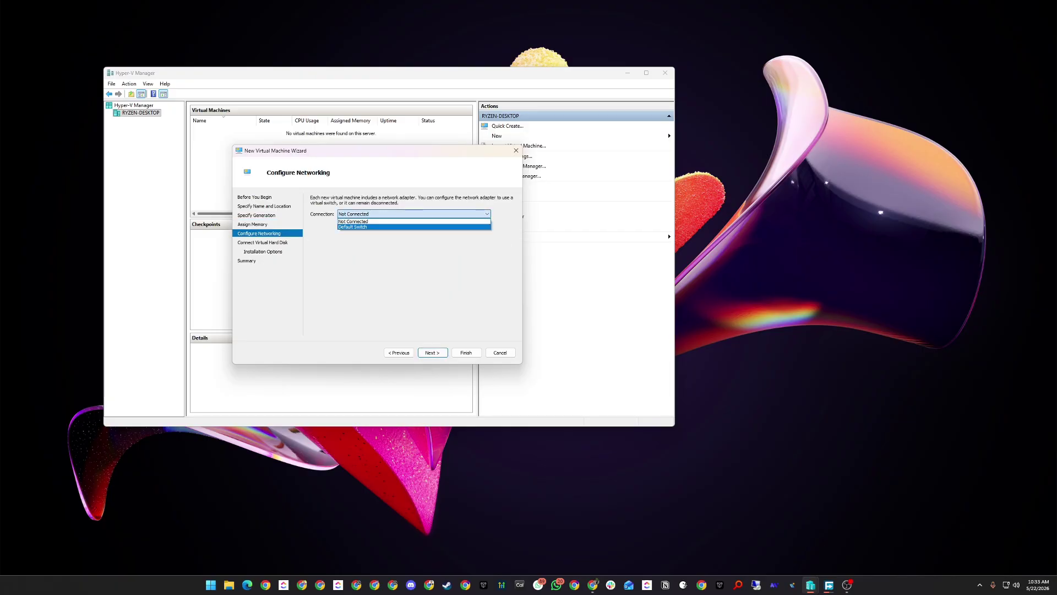
key(Return)
key(Return)
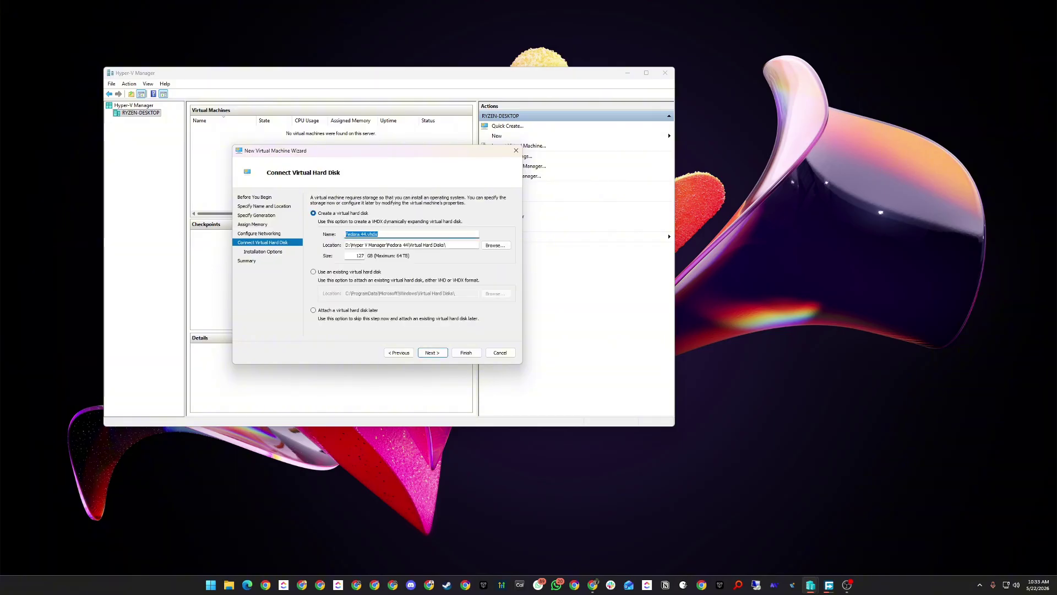
key(Tab)
key(Tab)
key(Tab)
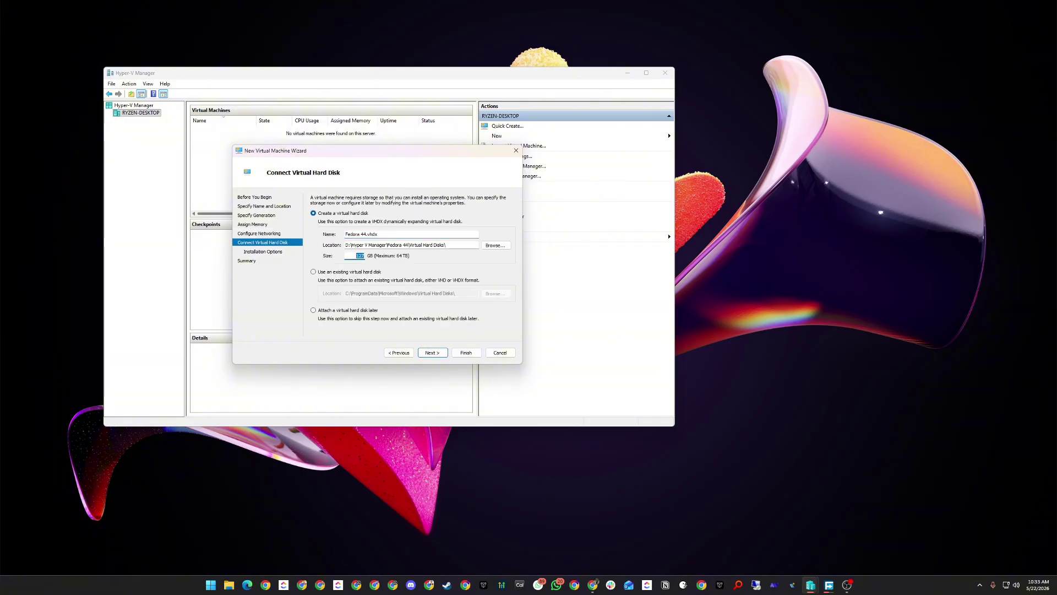
text(1)
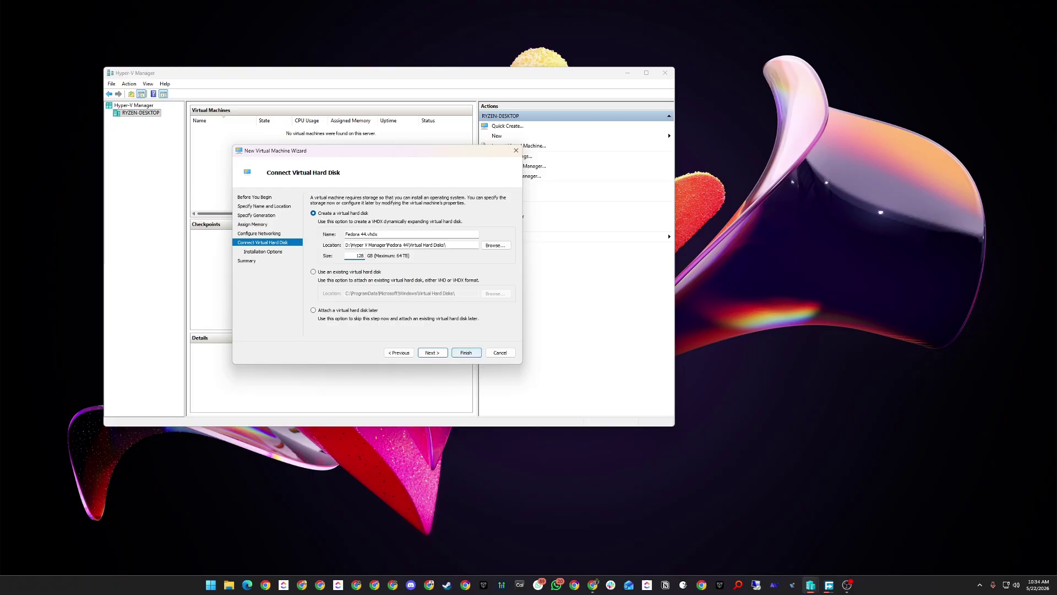
key(Return)
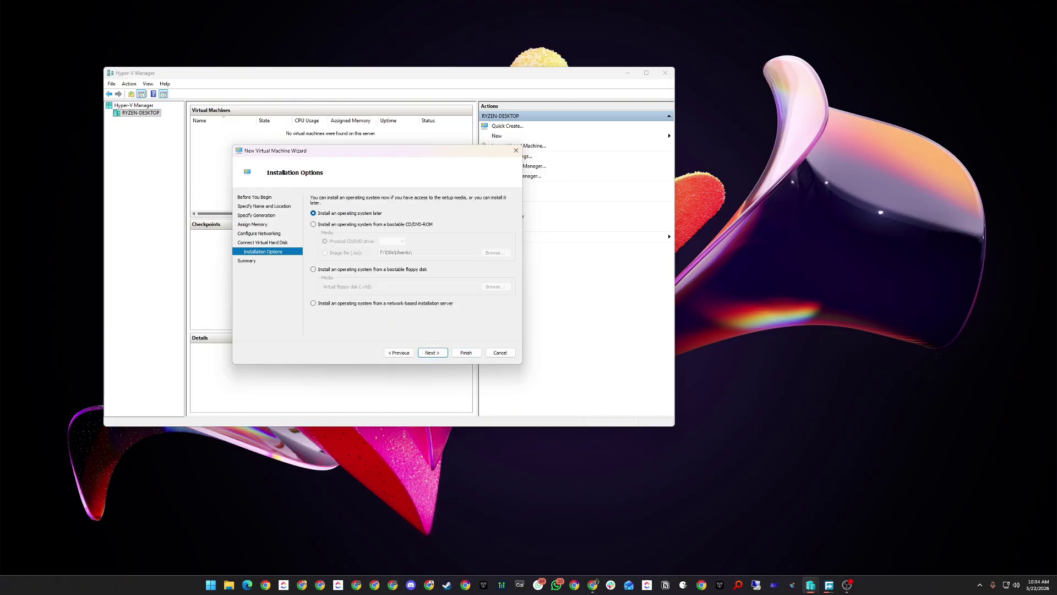
Choose to install from a bootable image file and browse to the D:\OSs folder.
click(313, 224)
click(325, 252)
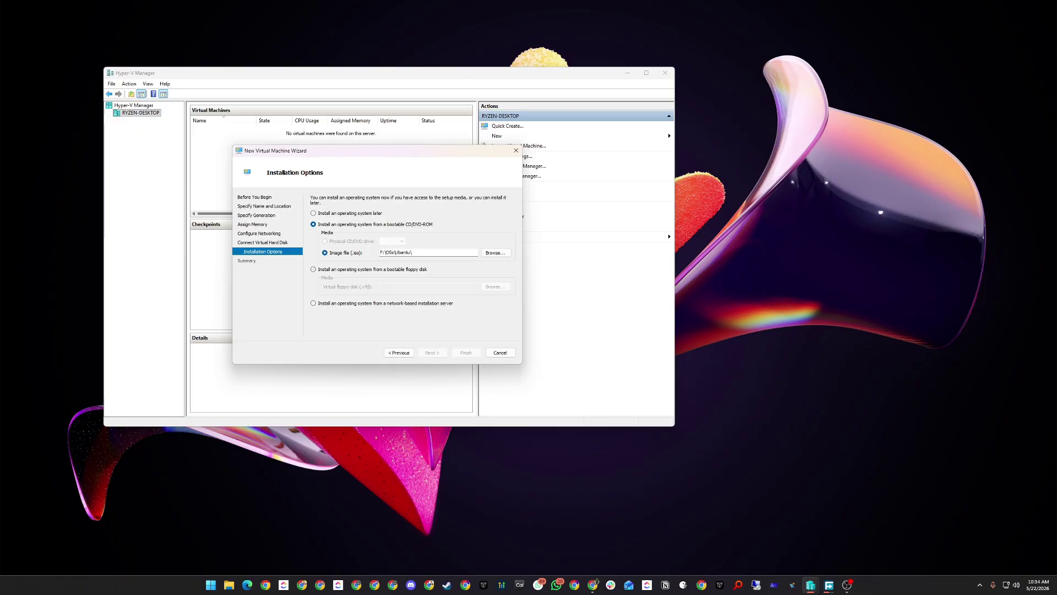
click(495, 252)
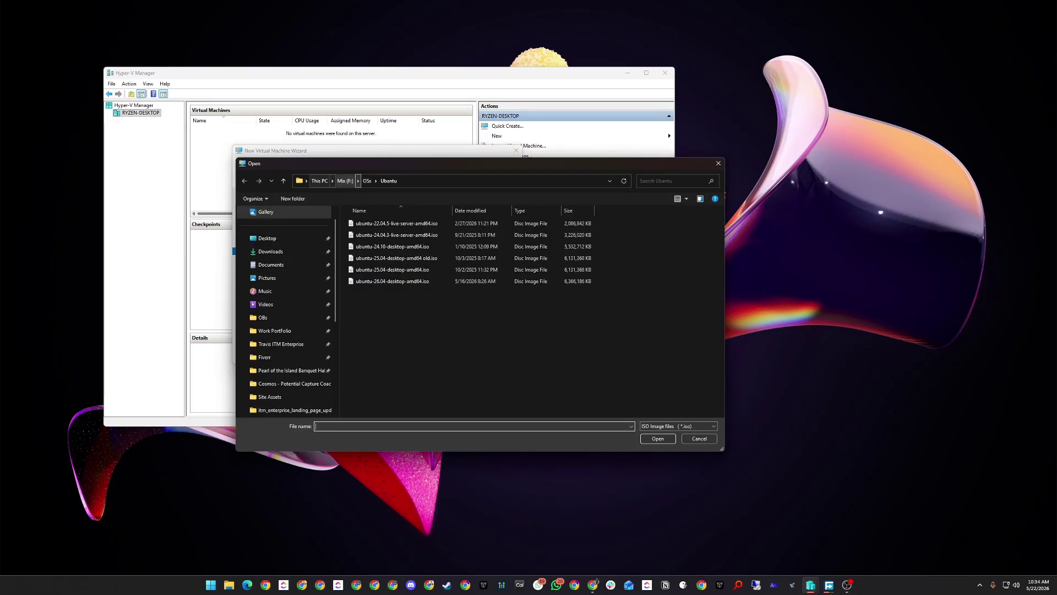
click(320, 181)
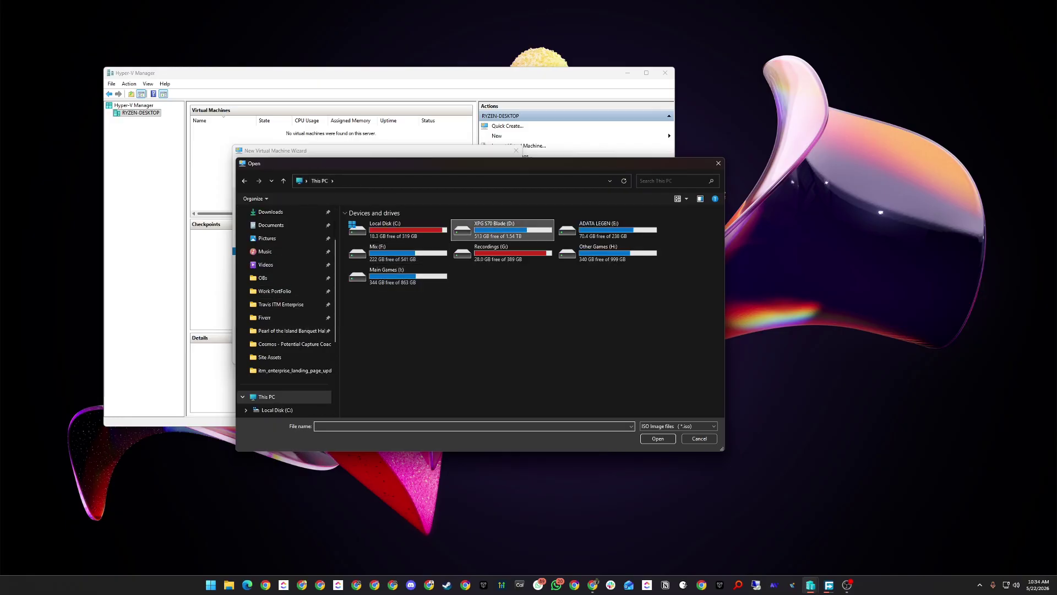
double_click(496, 228)
double_click(361, 303)
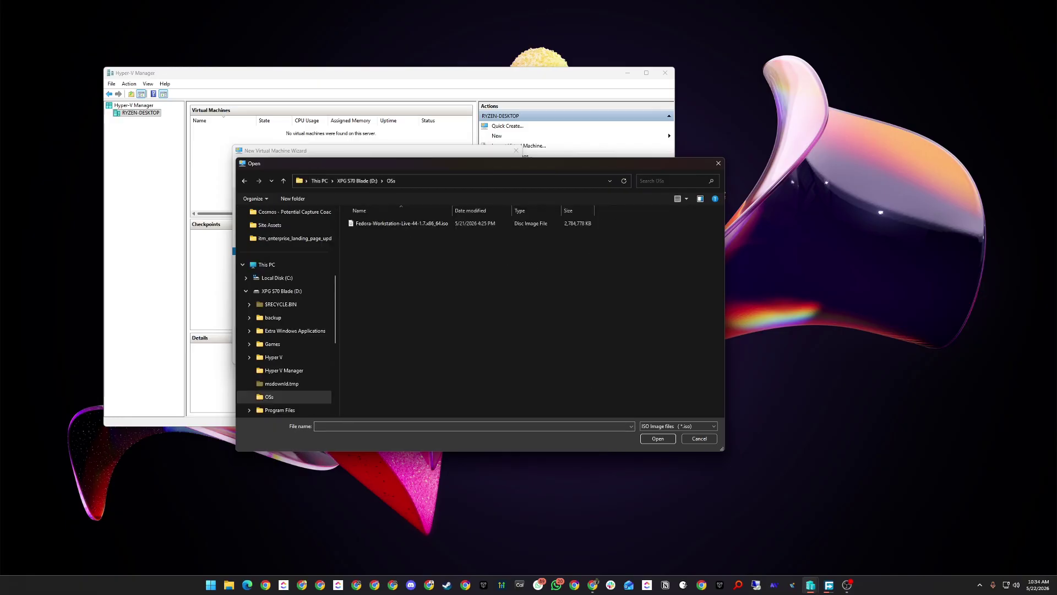
Select Fedora-Workstation-Live-44-1.7.x86_64.iso as the install image and finish the wizard.
click(397, 223)
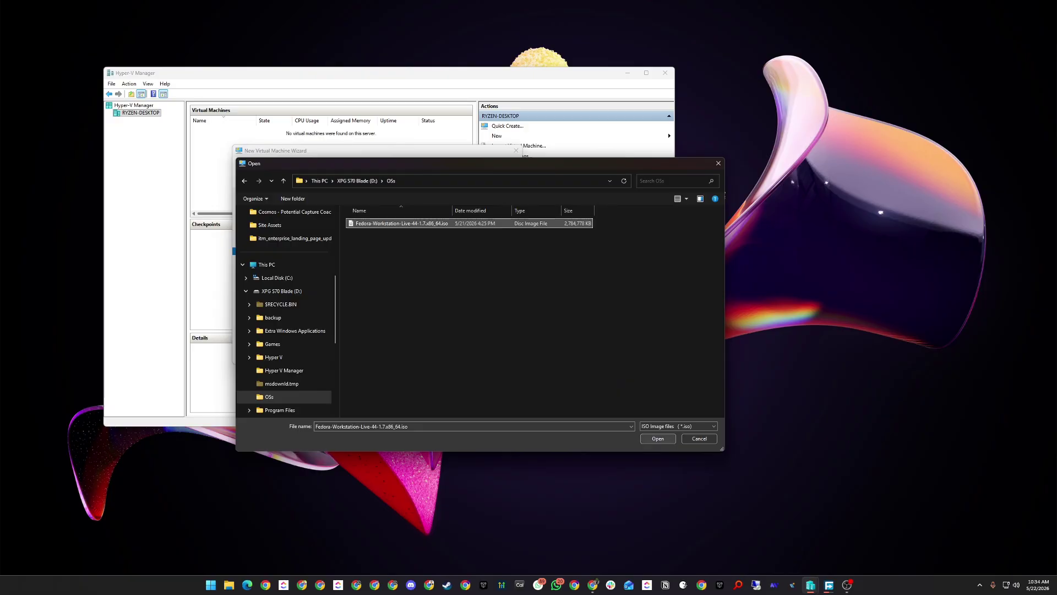
key(Return)
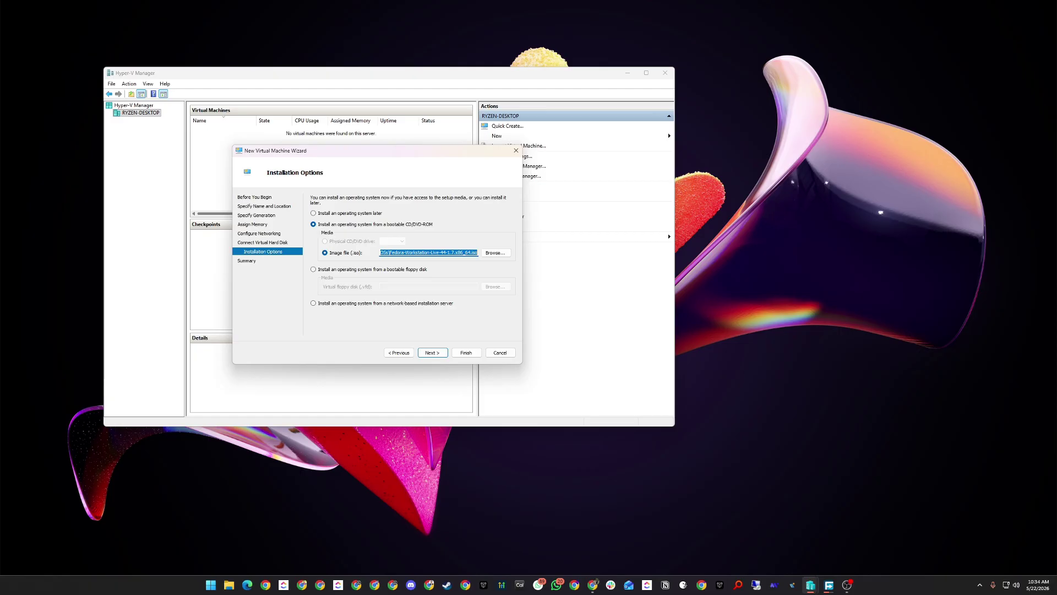
key(Return)
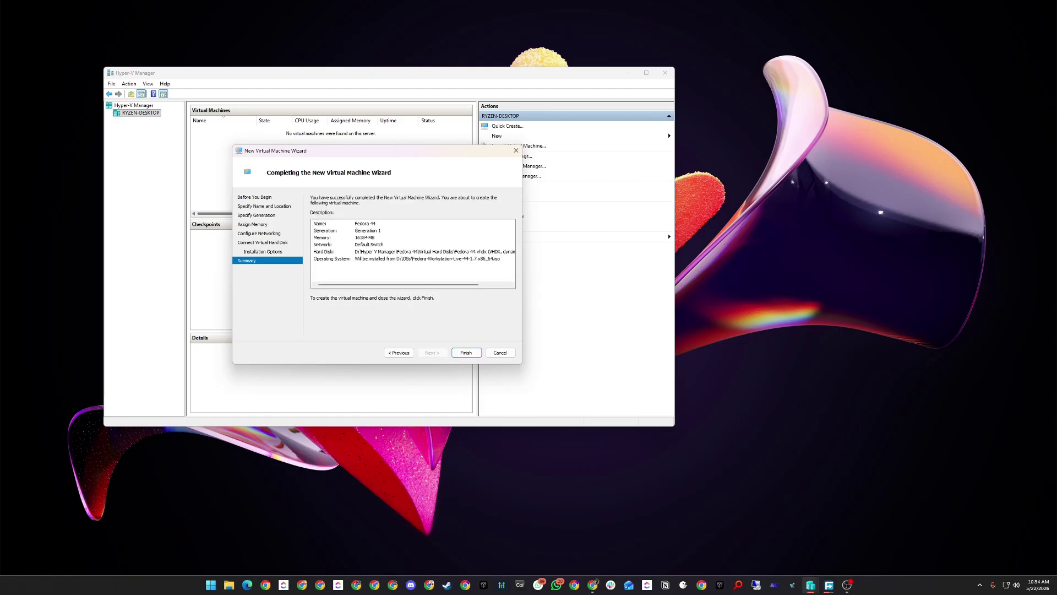
key(Return)
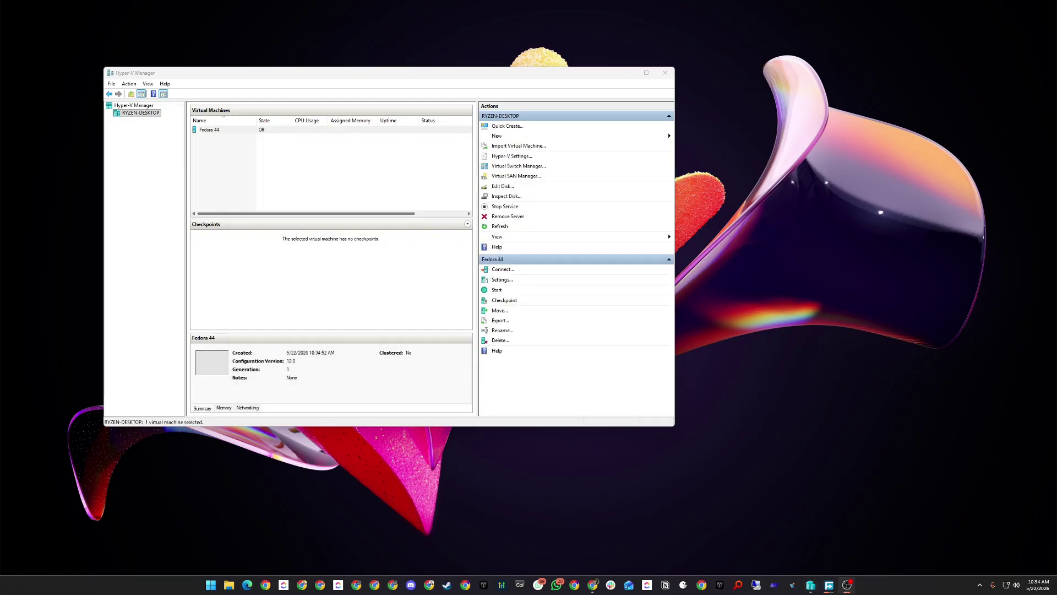
Connect to the Fedora 44 VM and power it on.
click(218, 130)
right_click(218, 130)
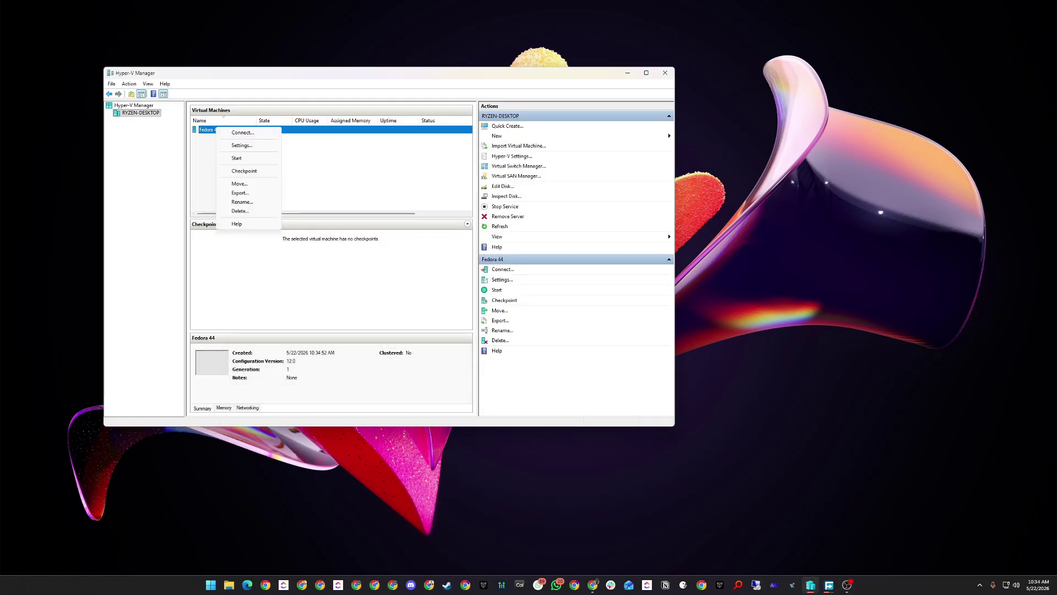
click(241, 132)
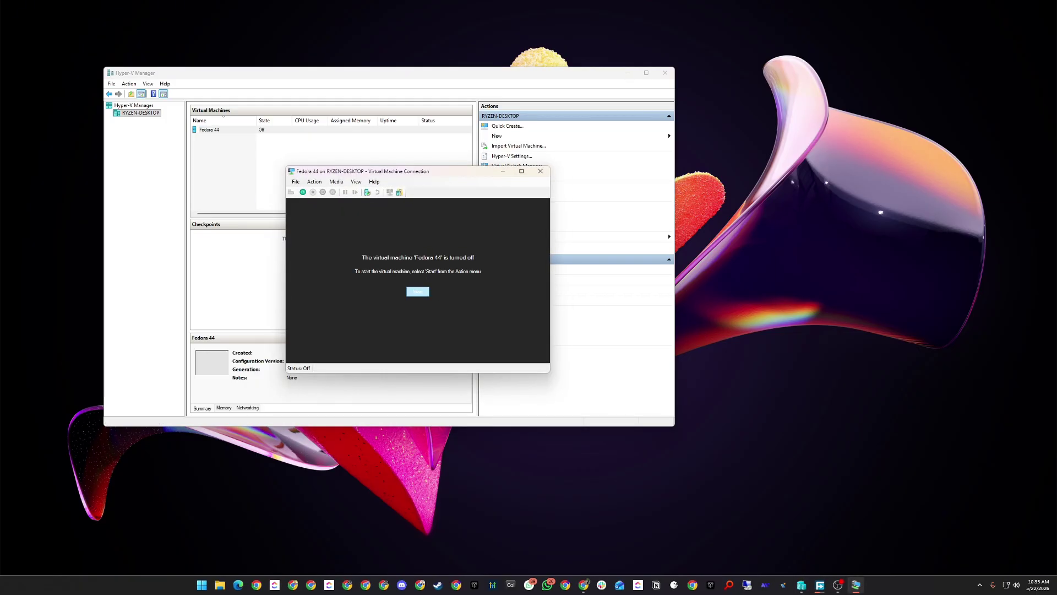
click(418, 291)
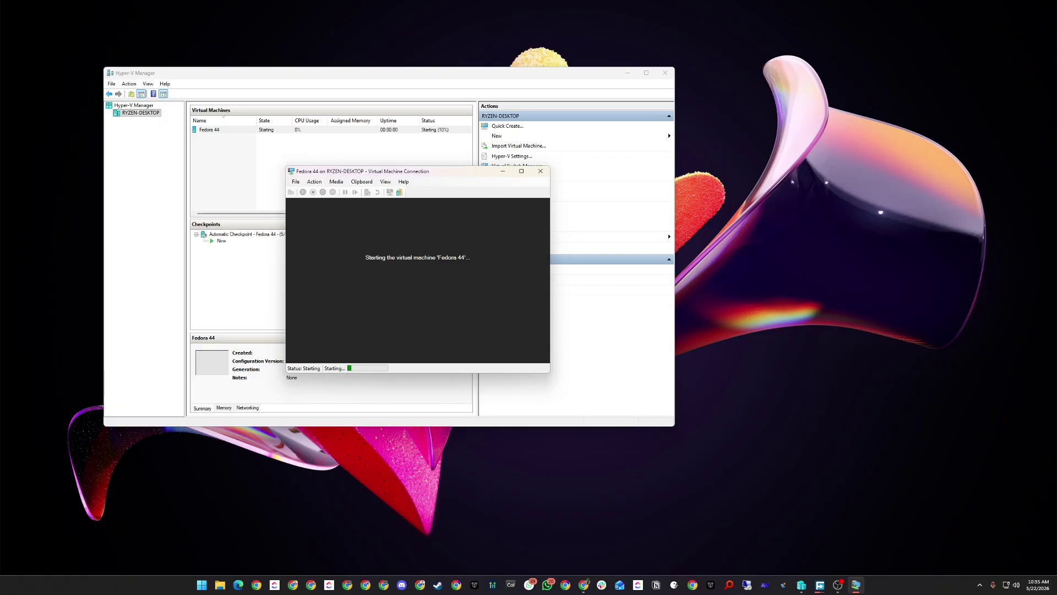
key(super)
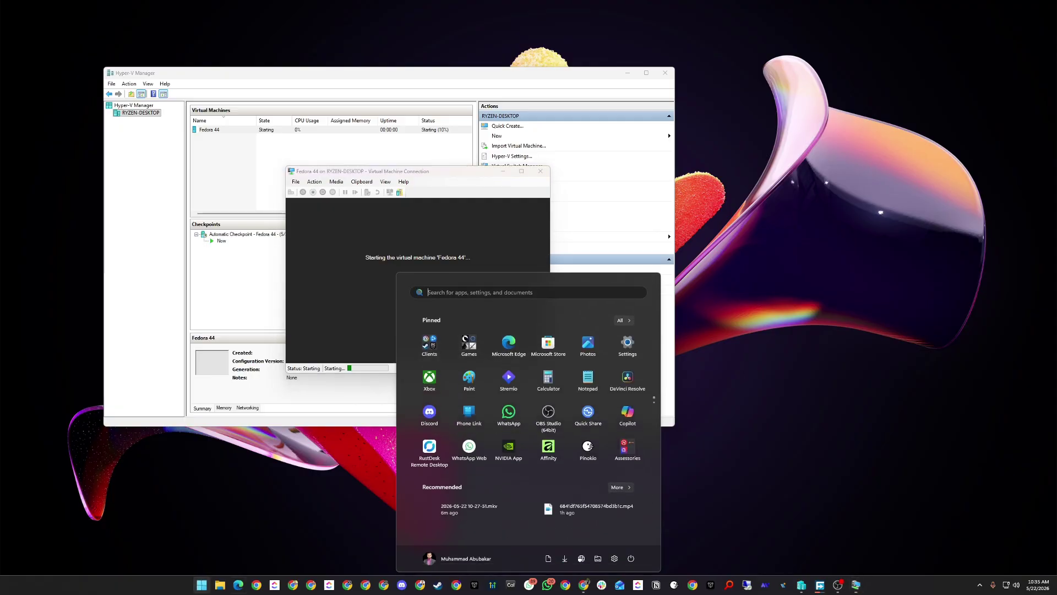
Look up this PC's processor model and RAM under System > About, then close Settings.
click(614, 556)
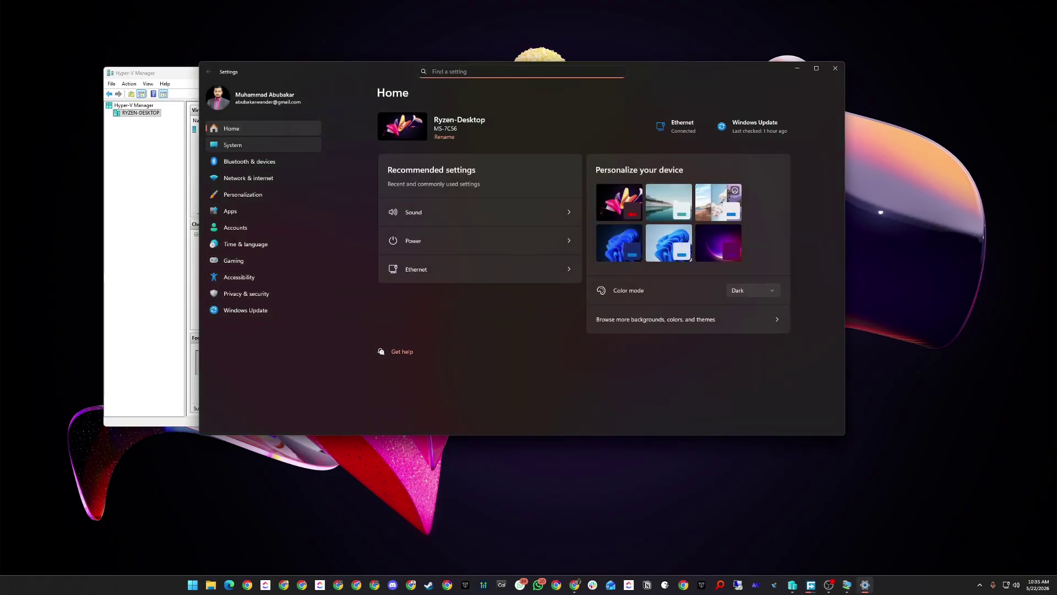
click(232, 145)
scroll(584, 265, down, 3)
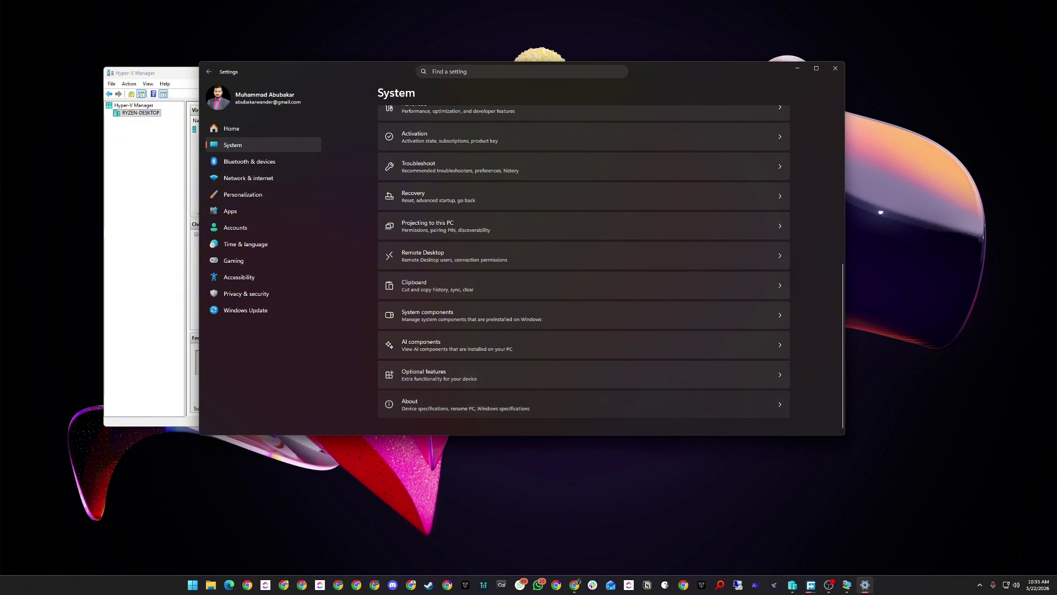
click(410, 403)
drag(463, 265, 524, 265)
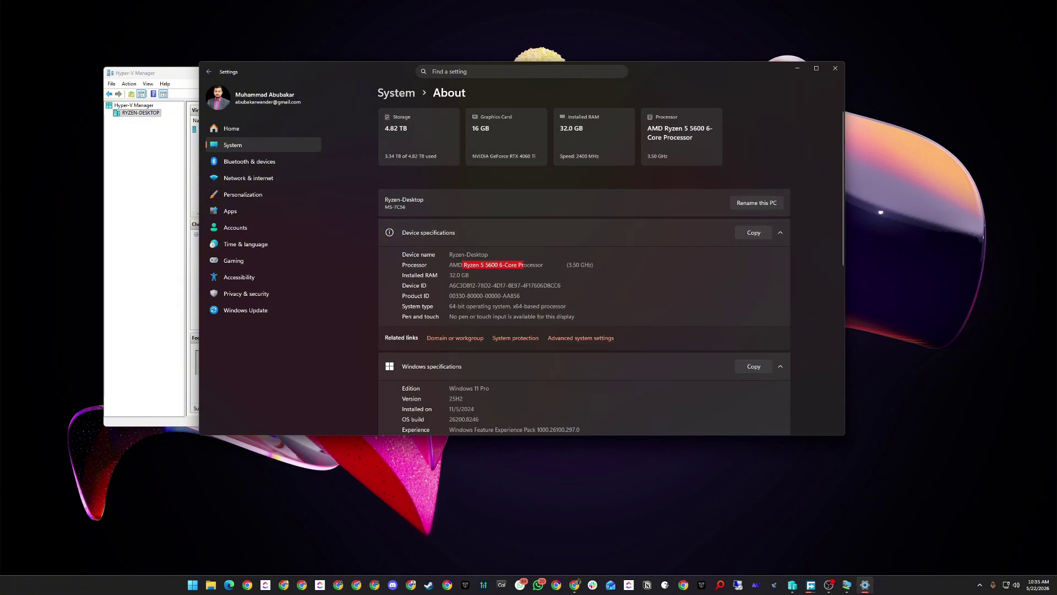
scroll(583, 269, down, 2)
scroll(584, 270, up, 2)
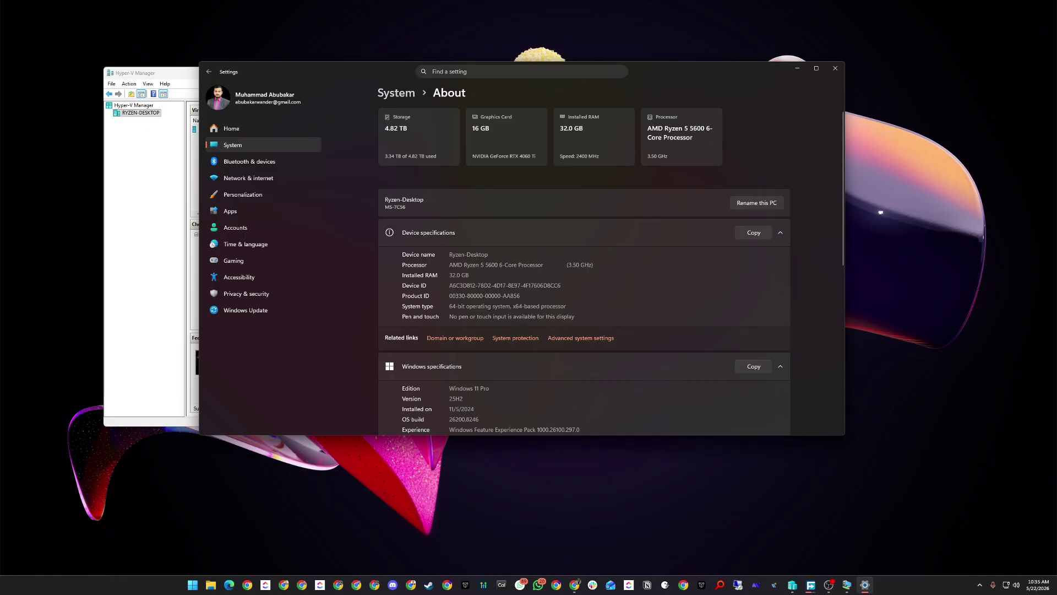
click(835, 68)
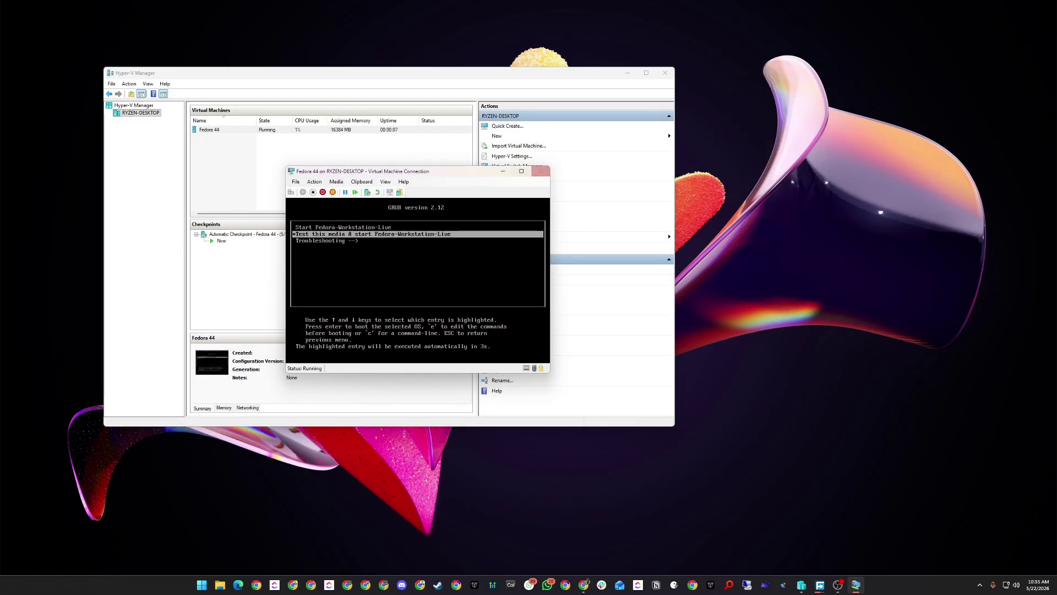
Switch the Fedora 44 VM Connection window to full screen.
click(522, 170)
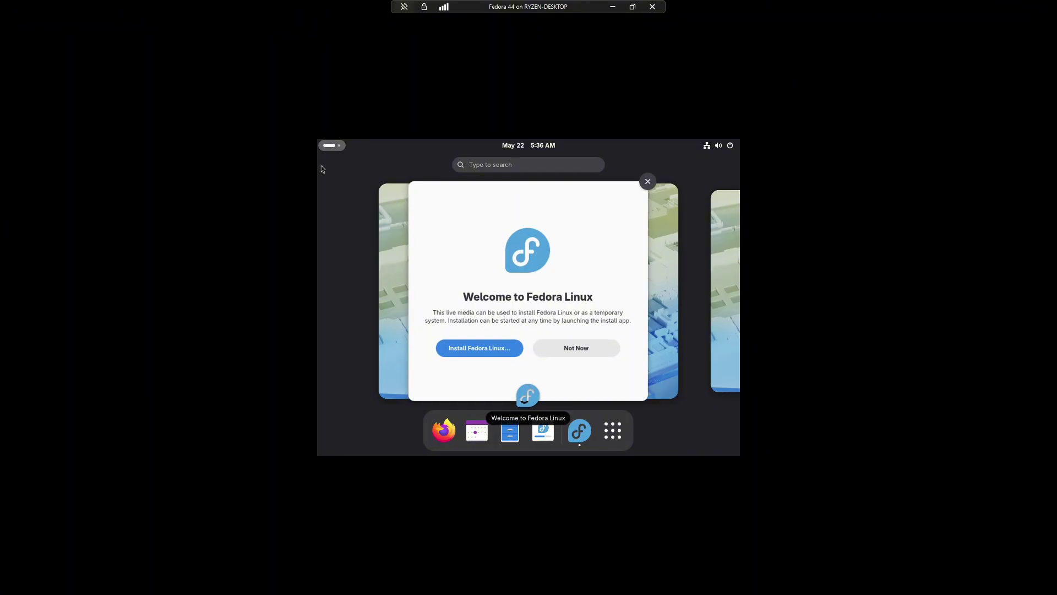
In GNOME Settings' Displays page, choose the 1920 × 1080 (16:9) resolution.
drag(517, 191, 561, 318)
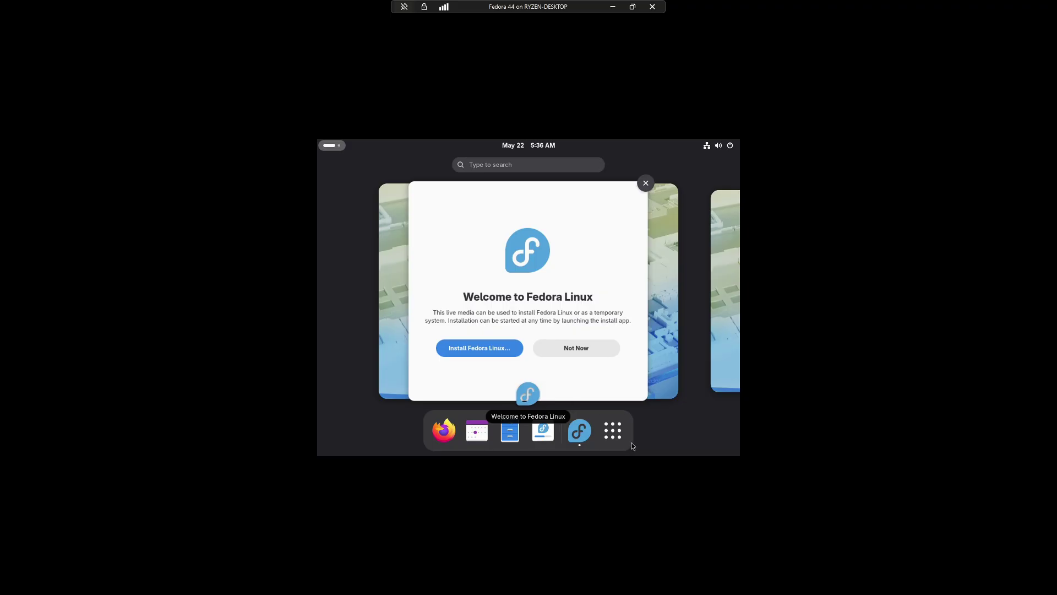
click(617, 429)
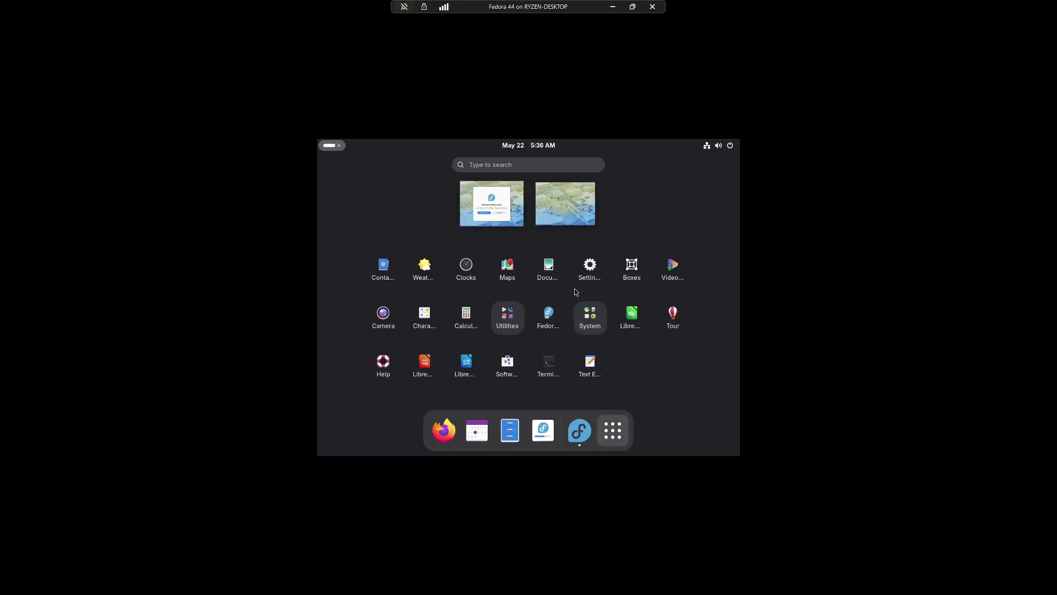
click(590, 270)
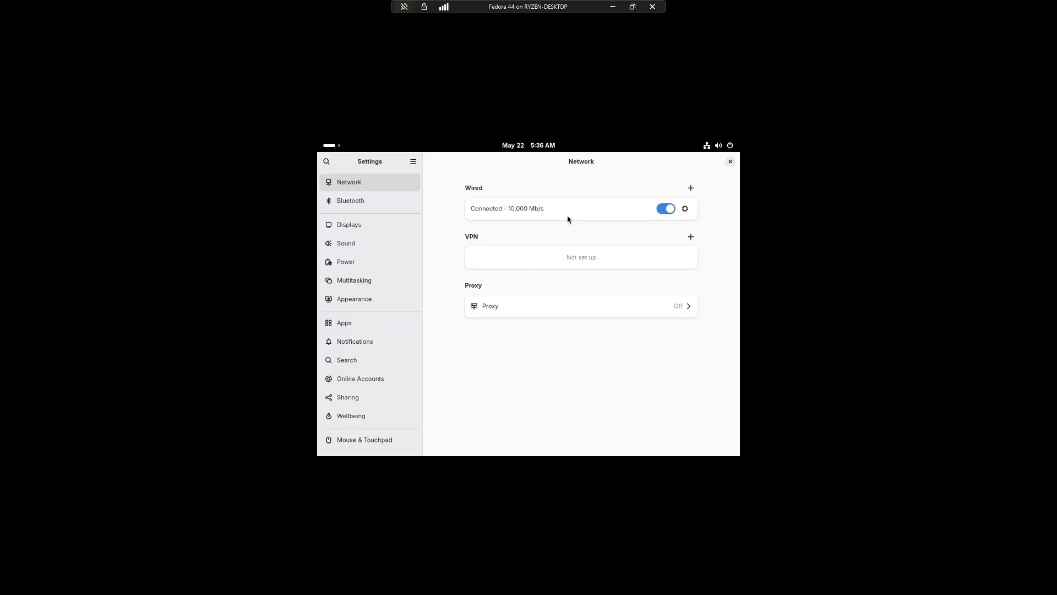
click(361, 229)
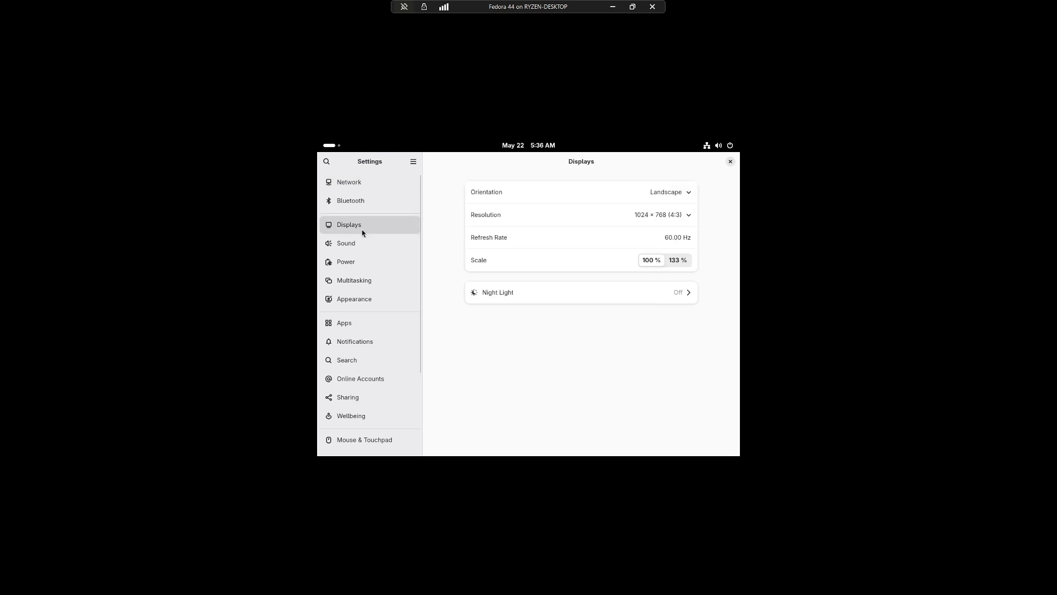
click(663, 216)
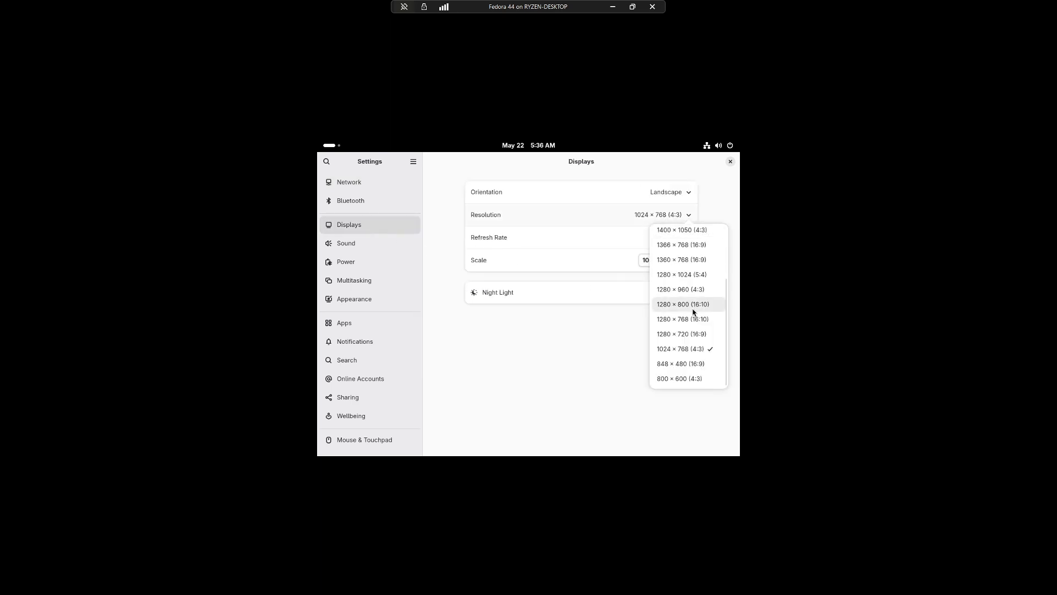
scroll(690, 241, up, 3)
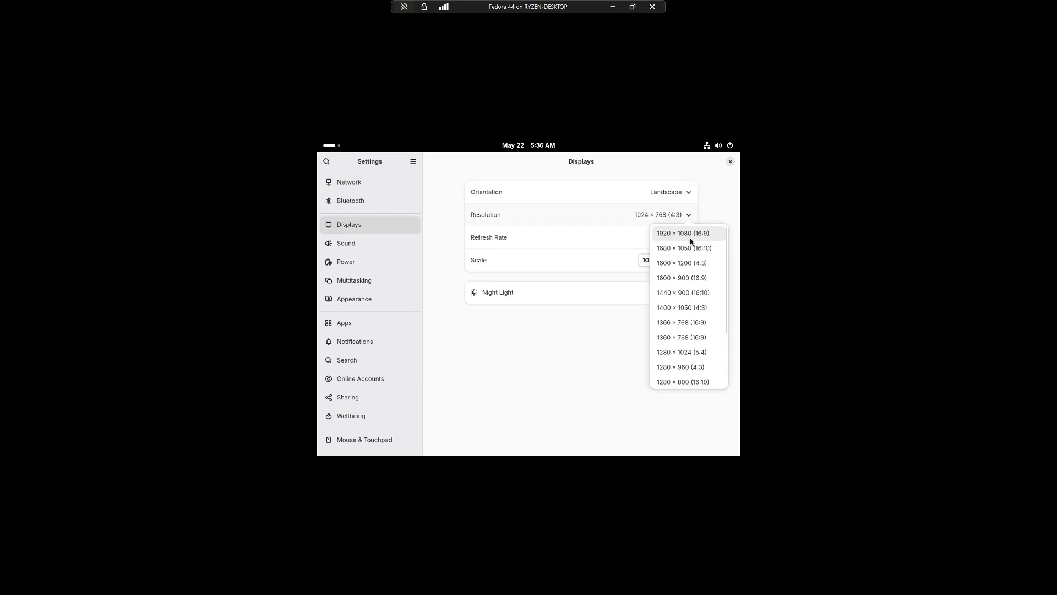
click(689, 237)
Apply and keep the new resolution, then close Settings.
click(715, 162)
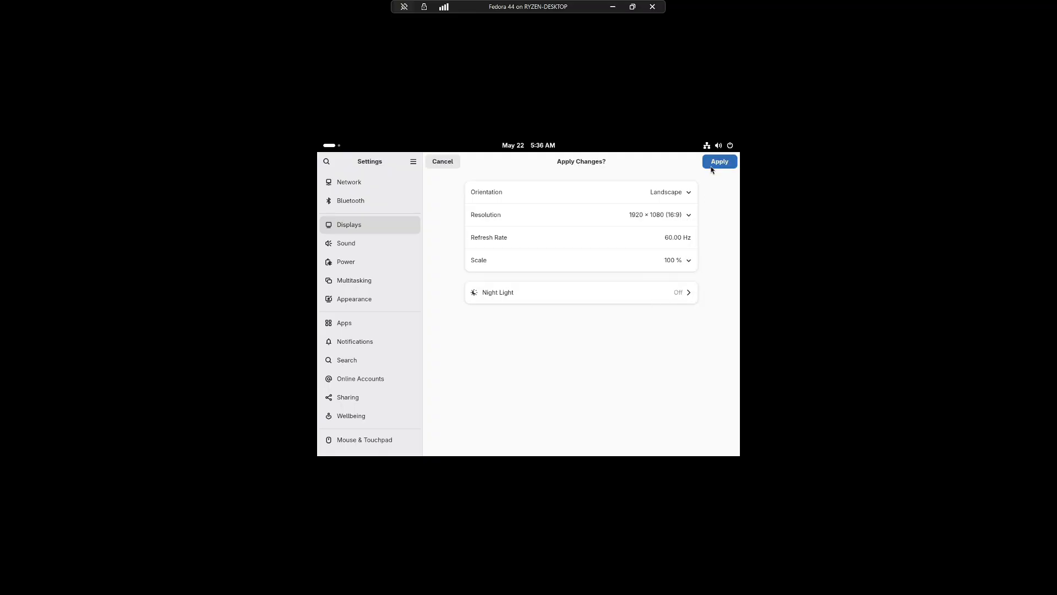
click(583, 317)
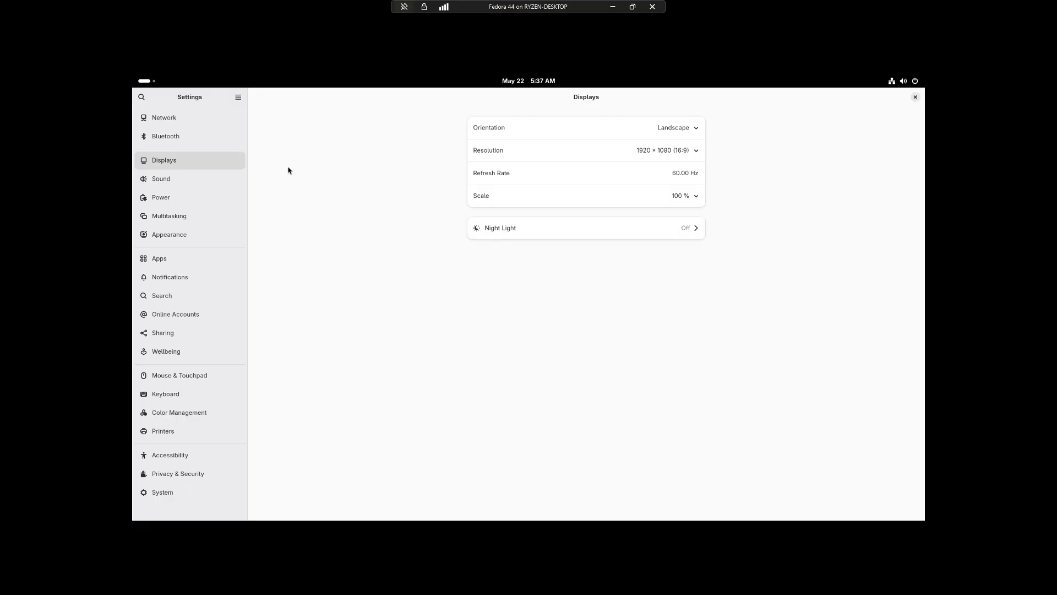
click(650, 136)
click(679, 147)
click(682, 152)
click(821, 208)
click(915, 97)
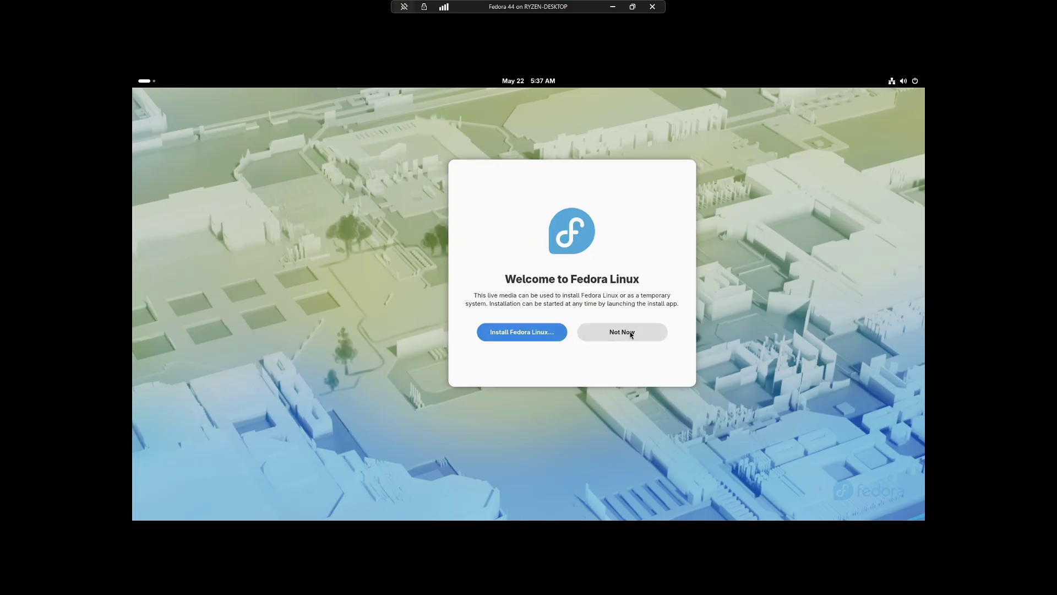
Dismiss the Welcome to Fedora dialog with Not Now and open GNOME Settings.
click(630, 332)
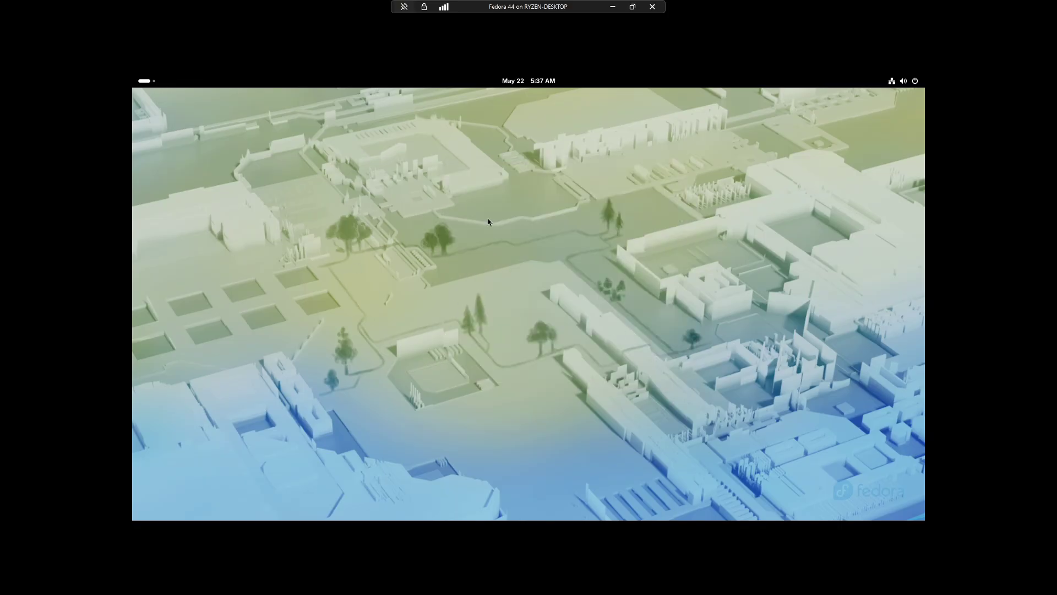
click(144, 80)
click(716, 281)
key(super)
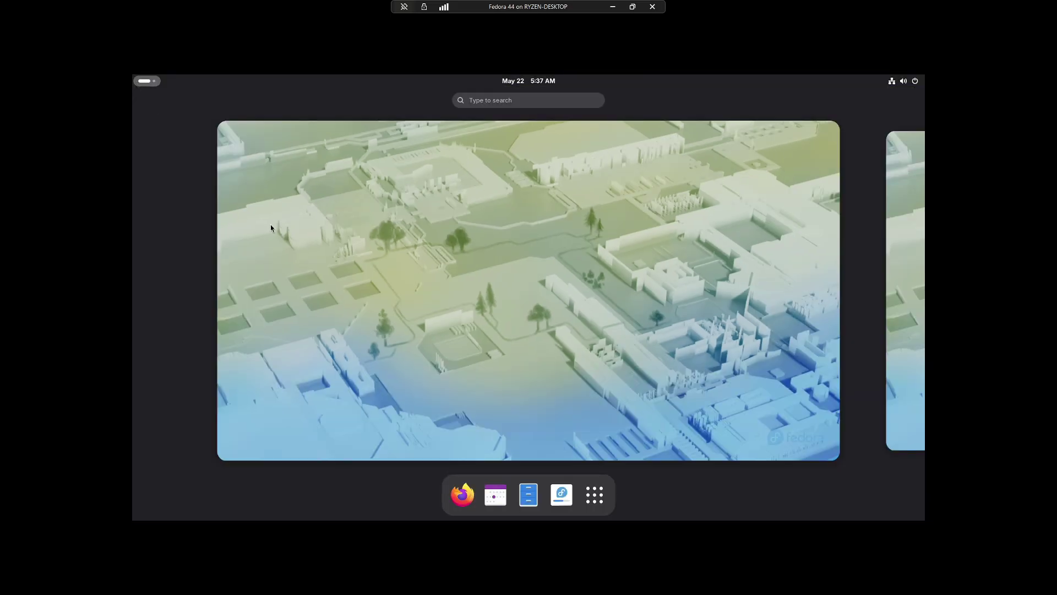
click(594, 495)
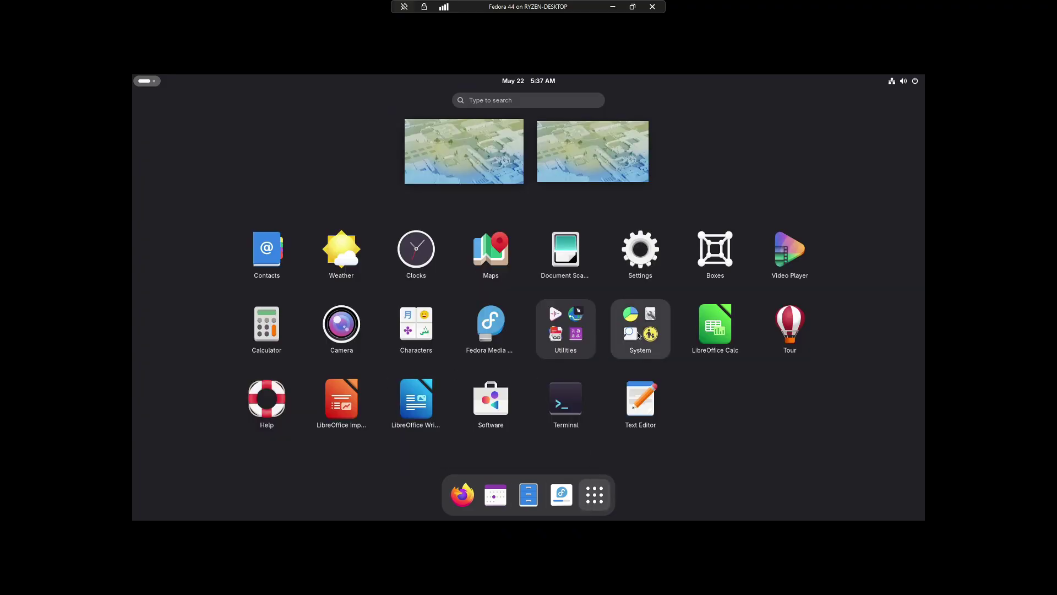
click(636, 278)
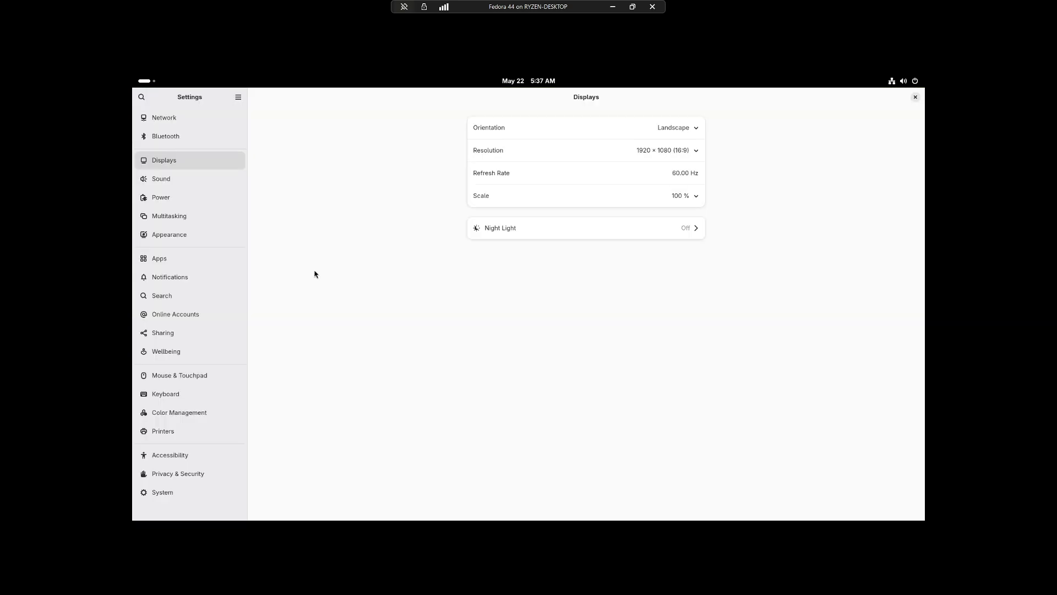
Review the System and Power pages, close Settings, and launch Install to Hard Drive.
click(180, 499)
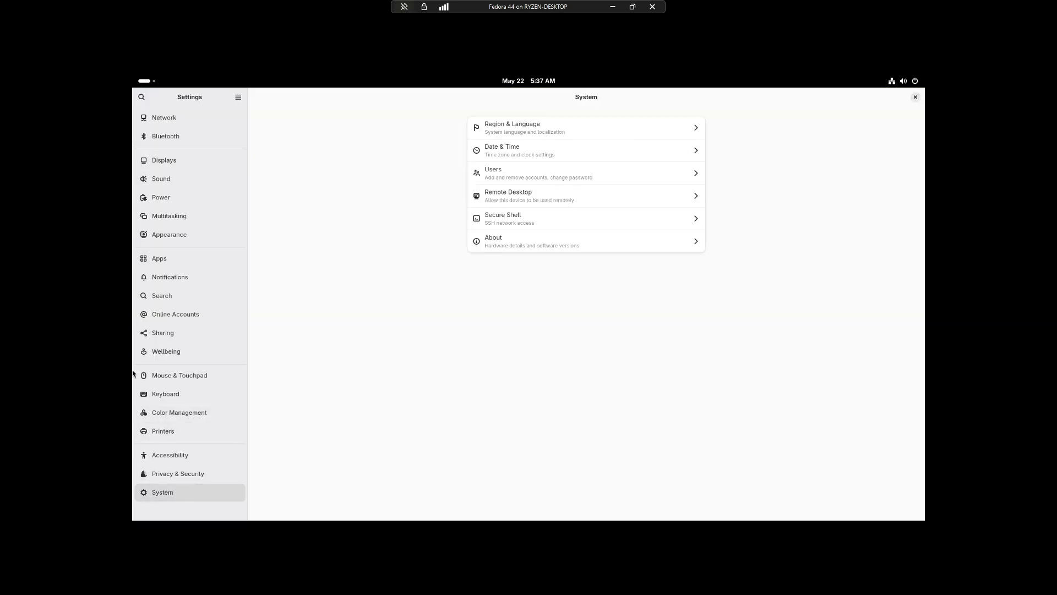
click(225, 197)
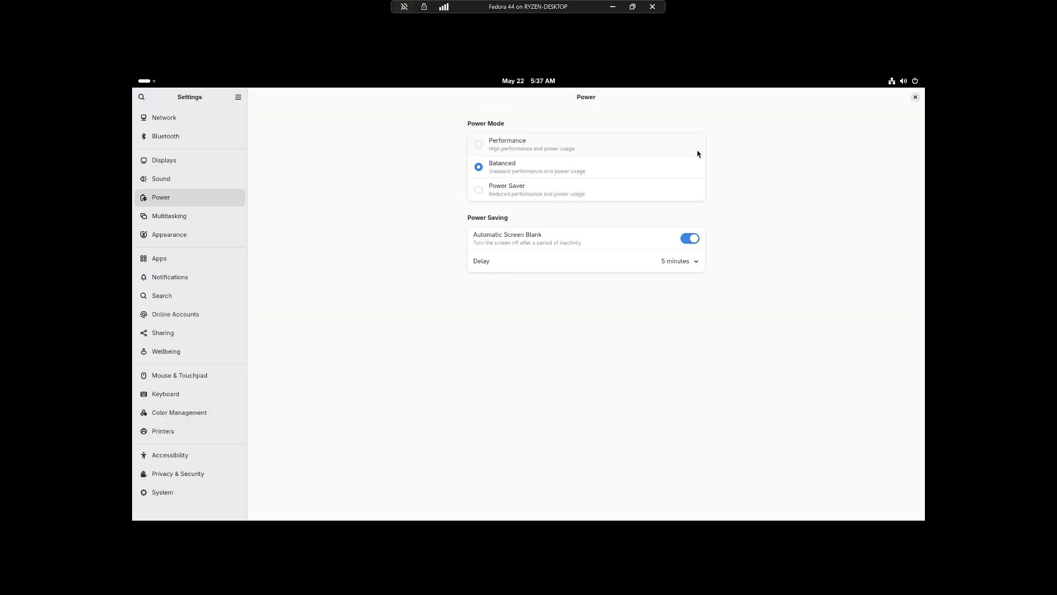
click(915, 97)
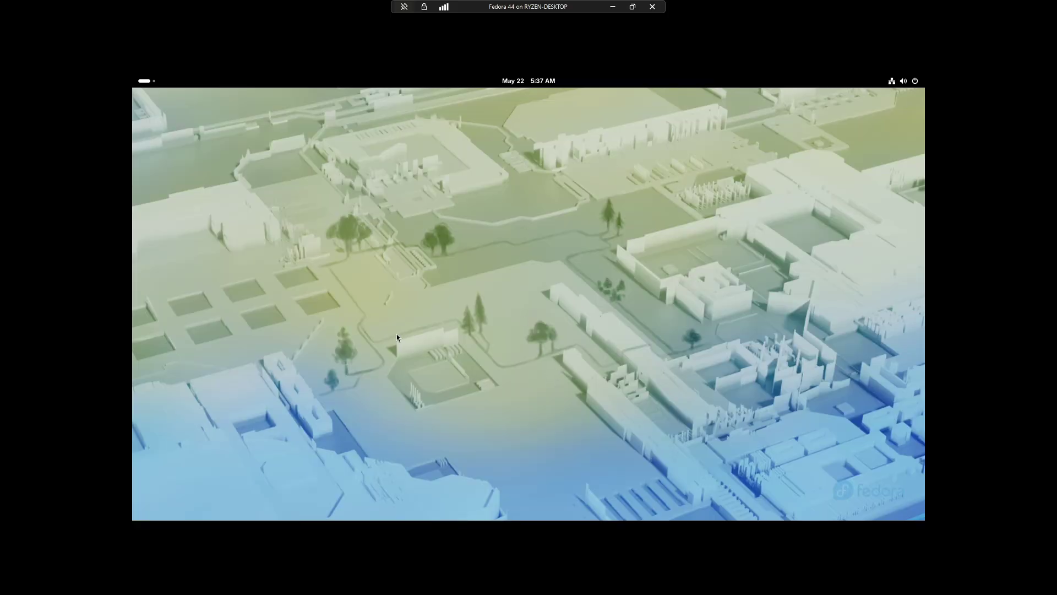
key(super)
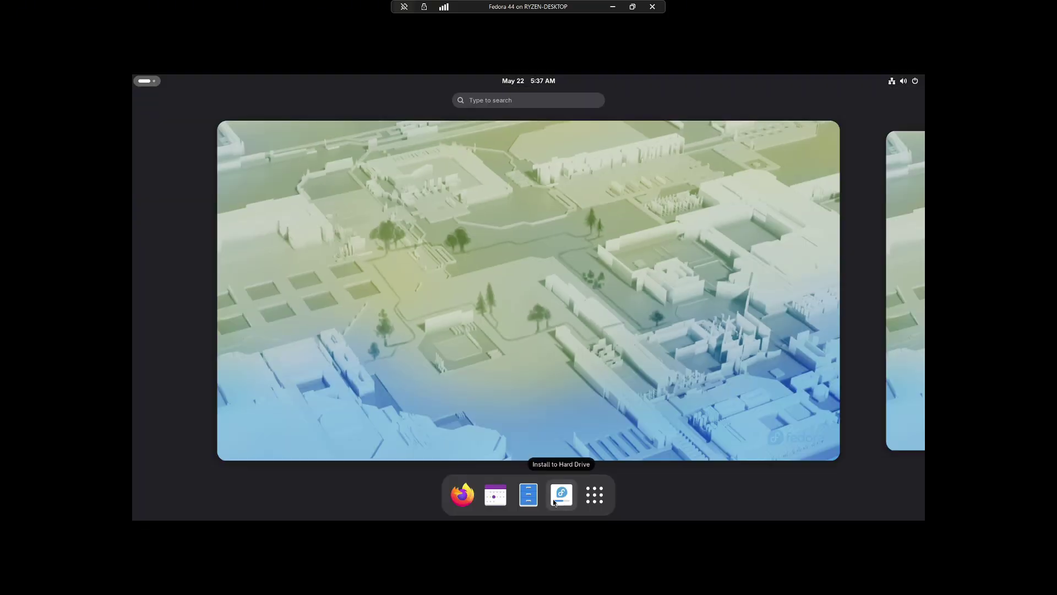
click(559, 495)
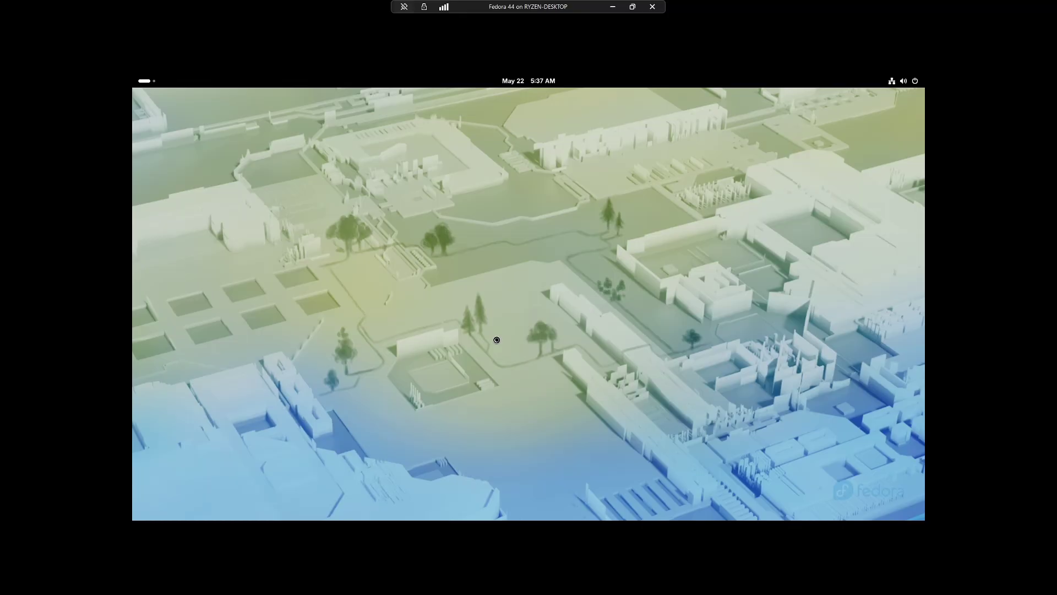
Open Settings' System > About page and note the 8.3 GiB memory.
key(super)
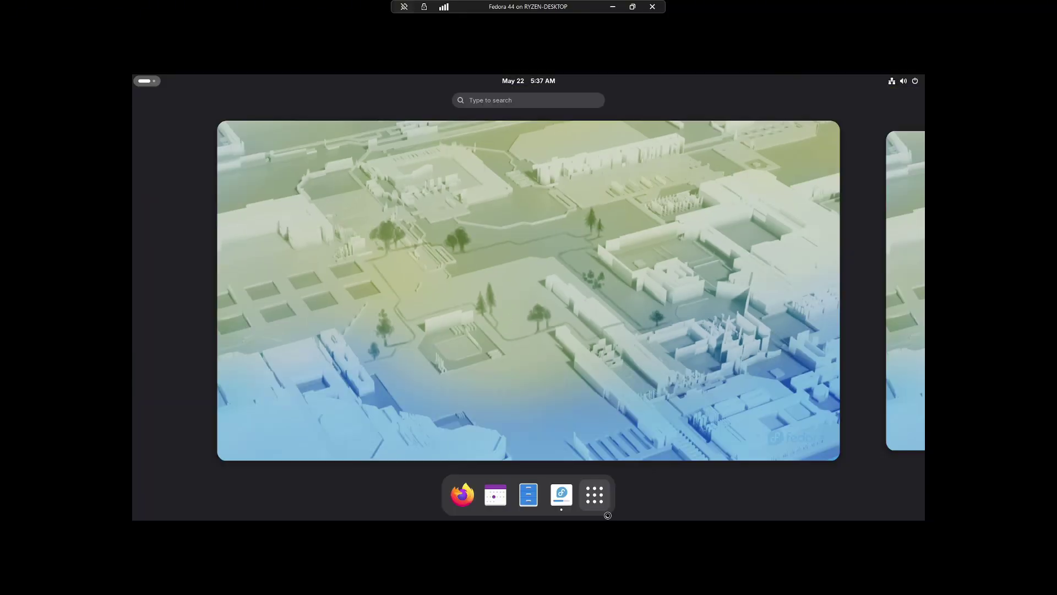
click(595, 494)
click(642, 248)
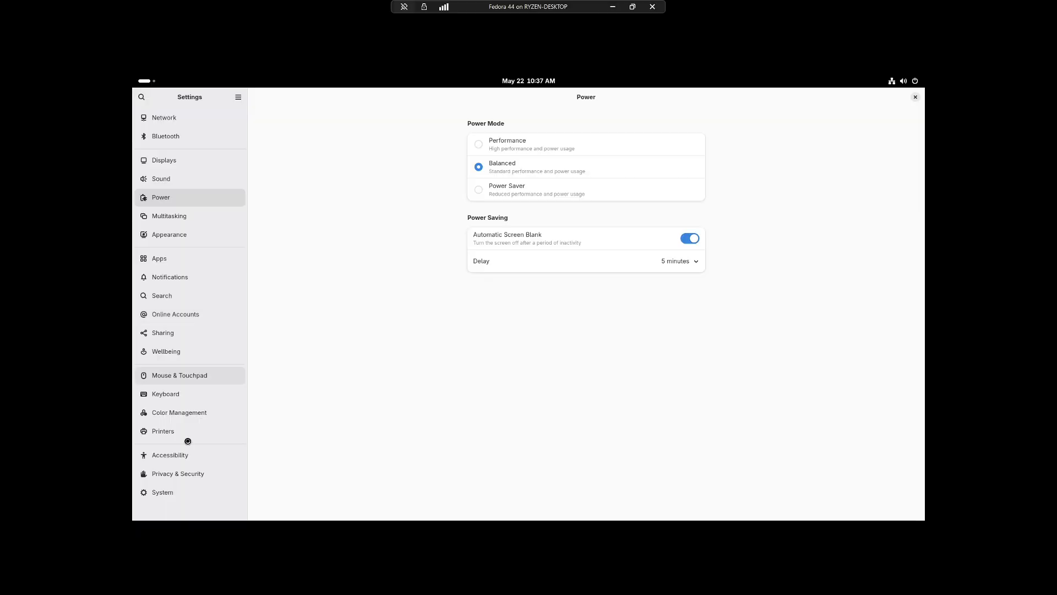
click(212, 490)
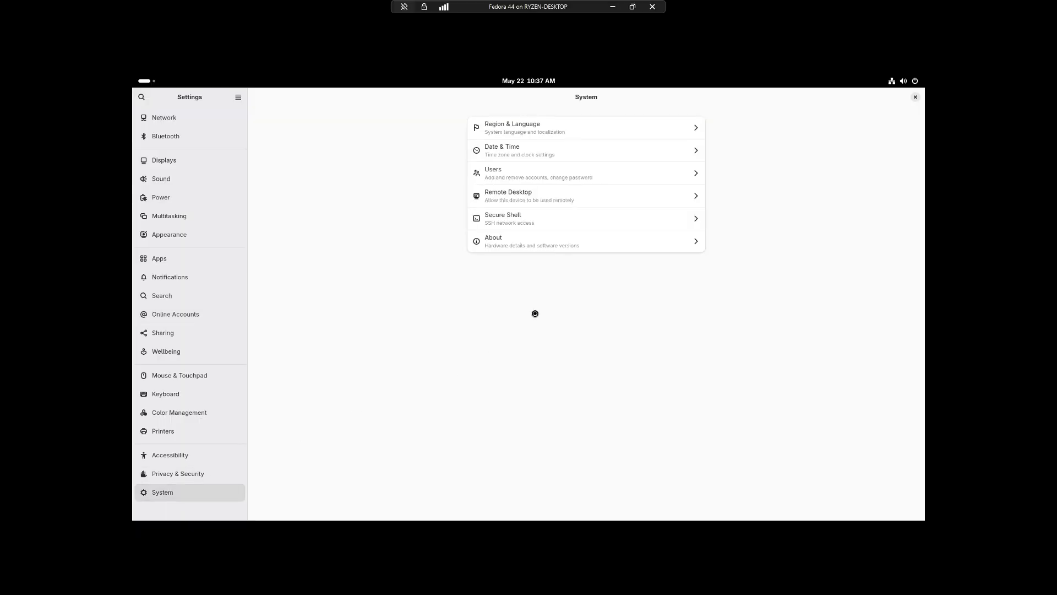
click(536, 238)
click(517, 245)
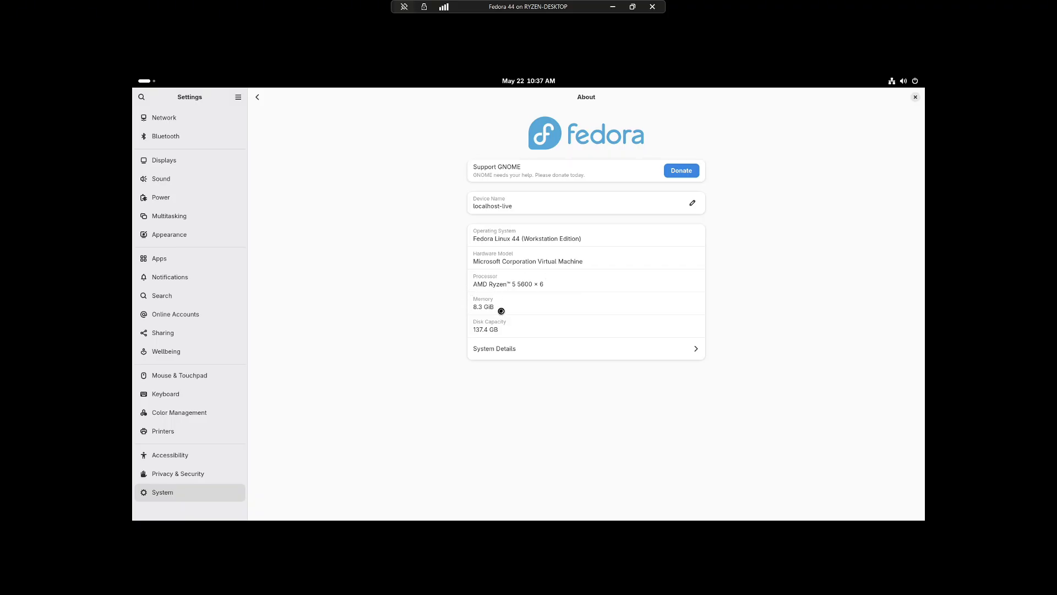
drag(499, 311, 463, 313)
View System Details confirming Fedora Linux 44 Workstation, then close them.
click(584, 352)
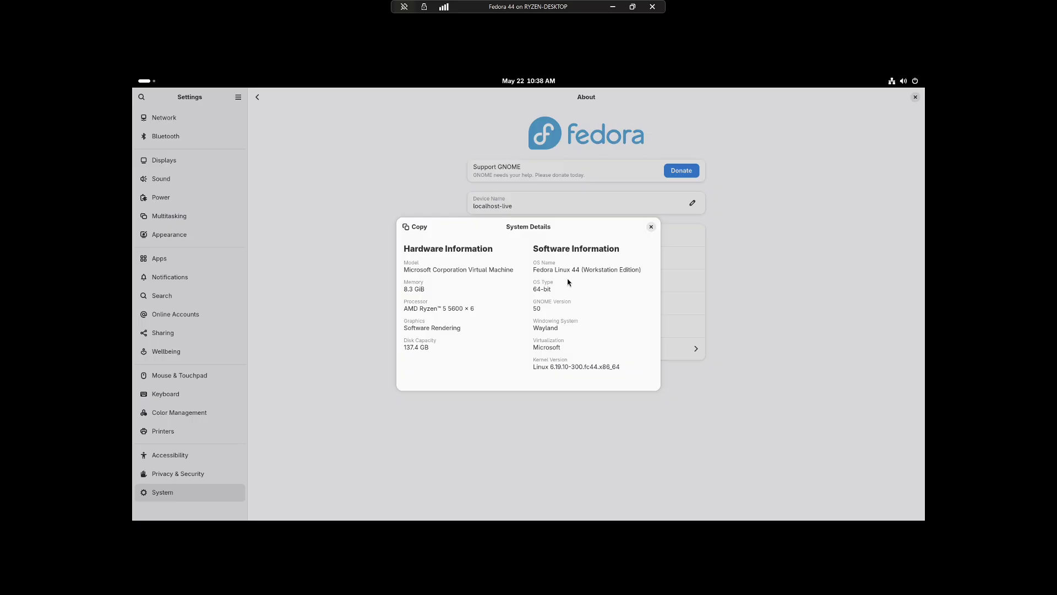
drag(571, 269, 604, 299)
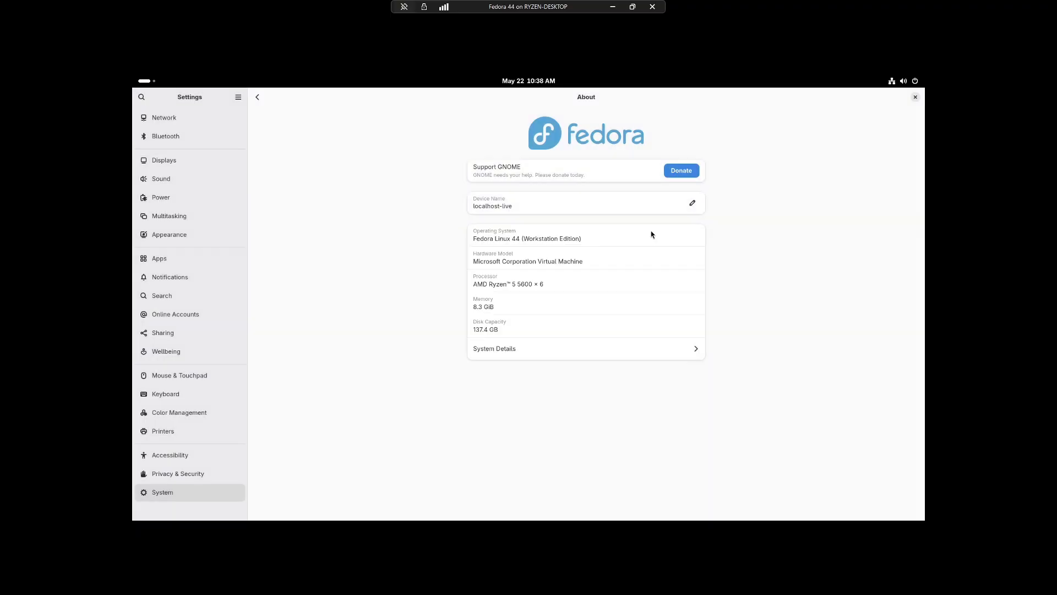
click(651, 229)
Close Settings and accept English (United States) on the installer's Welcome step.
click(915, 98)
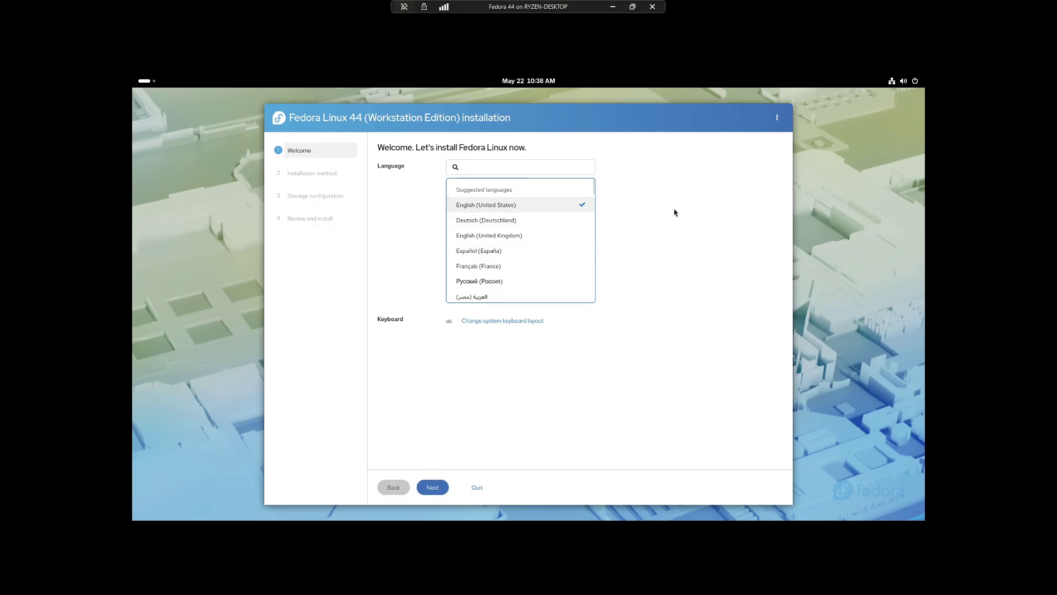
click(433, 488)
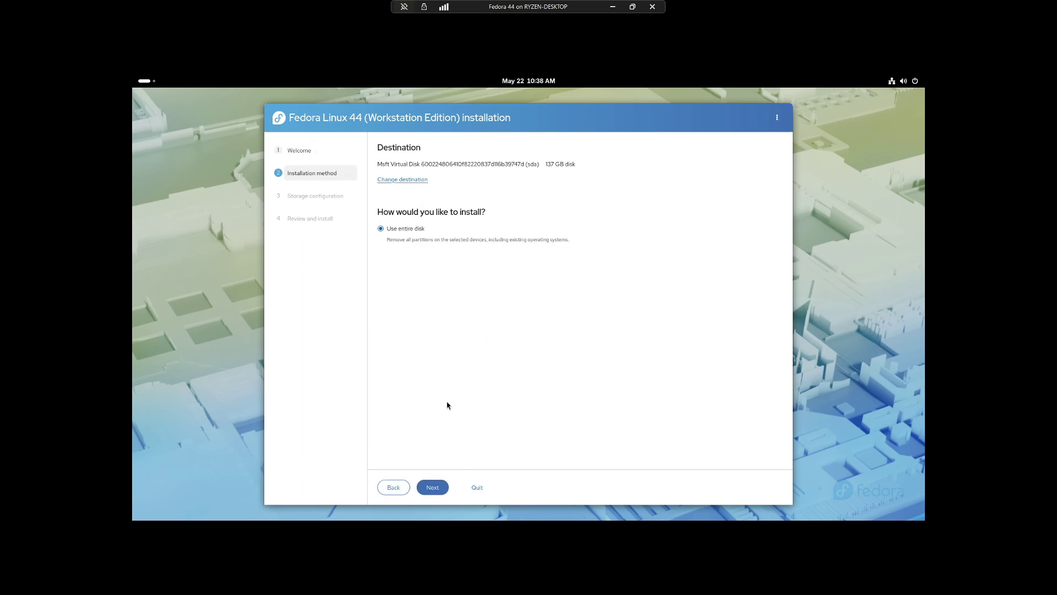
drag(367, 175, 601, 176)
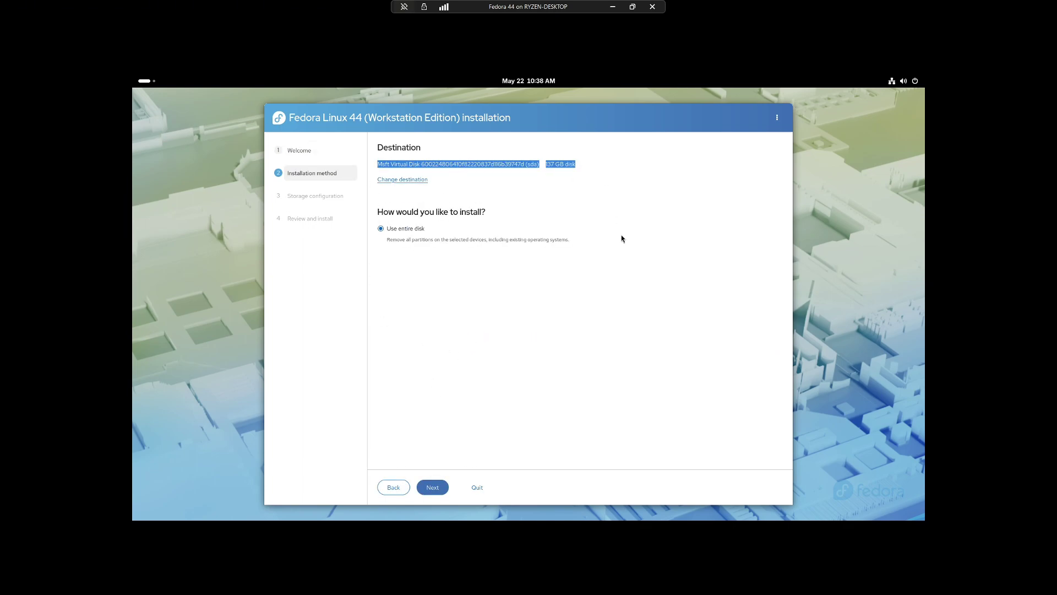
click(620, 237)
Use the whole 137 GB disk without encryption and choose Erase data and install.
click(433, 487)
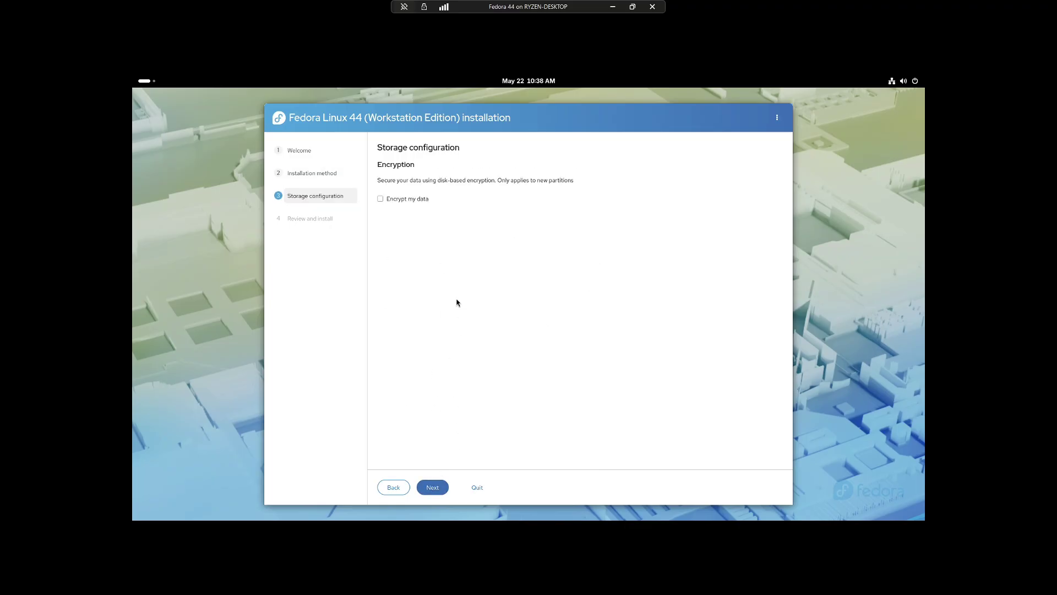
click(435, 488)
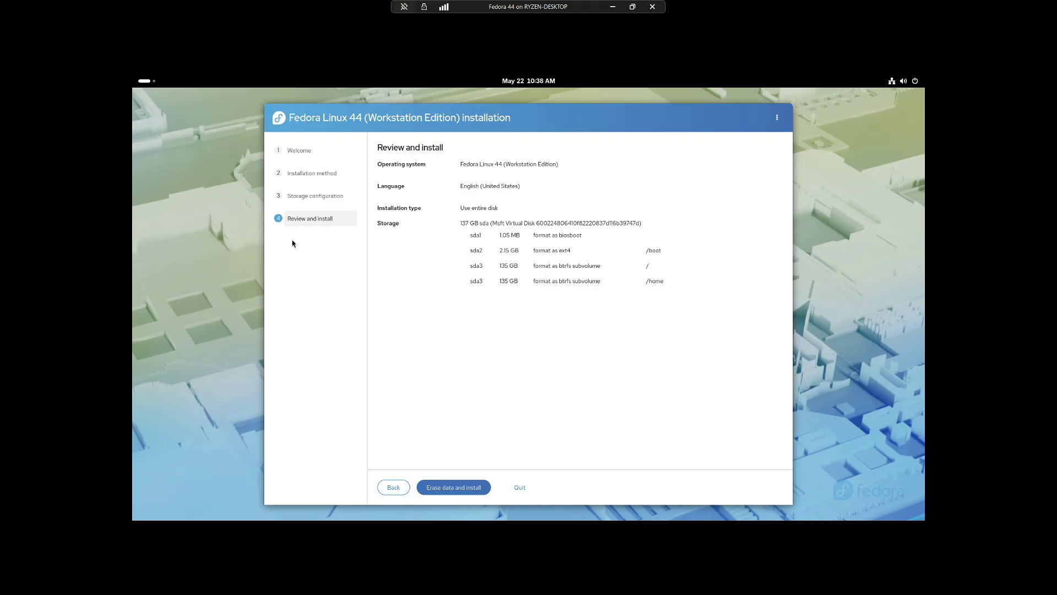
click(456, 490)
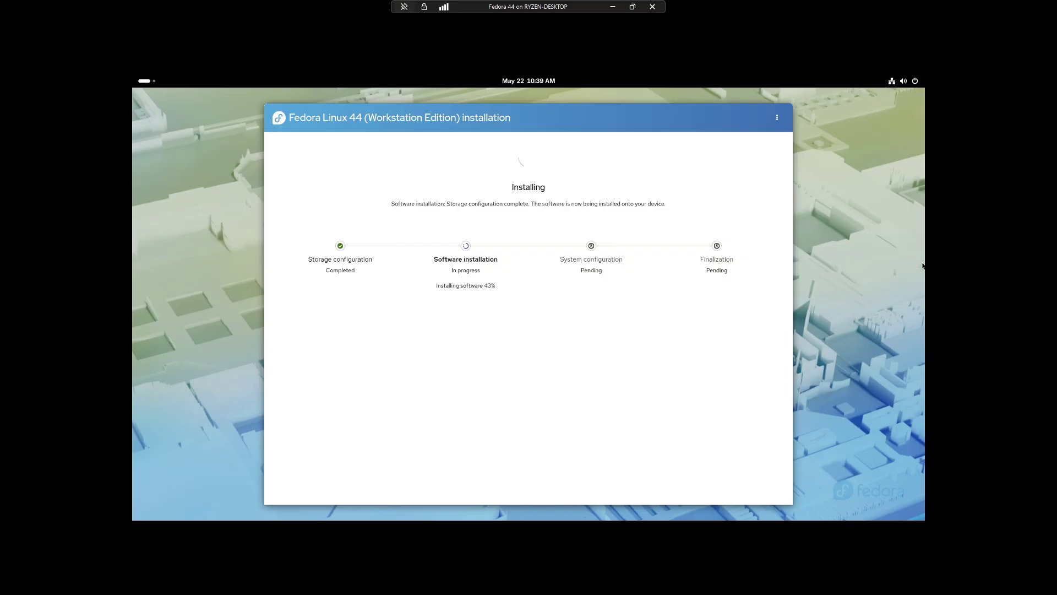
While installation runs past 50%, dismiss a desktop menu and launch Firefox from Activities.
key(super)
key(super)
right_click(801, 272)
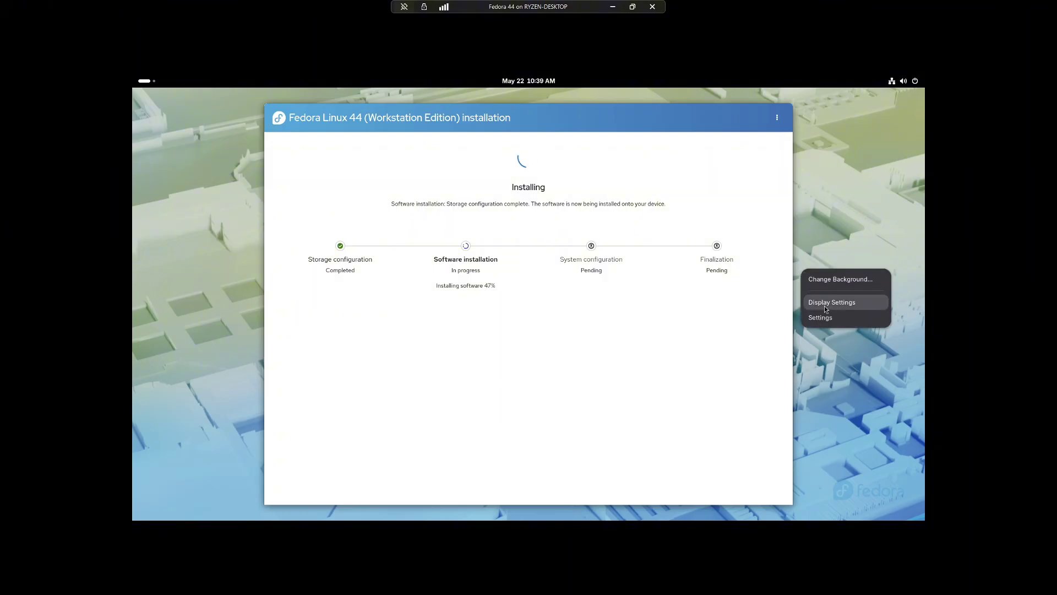
click(639, 461)
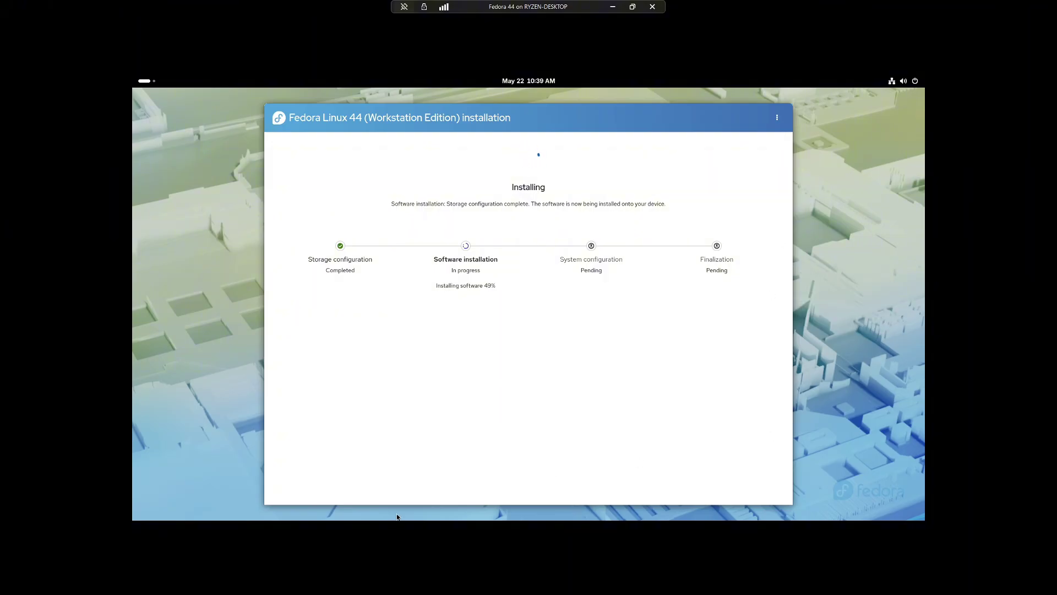
key(super)
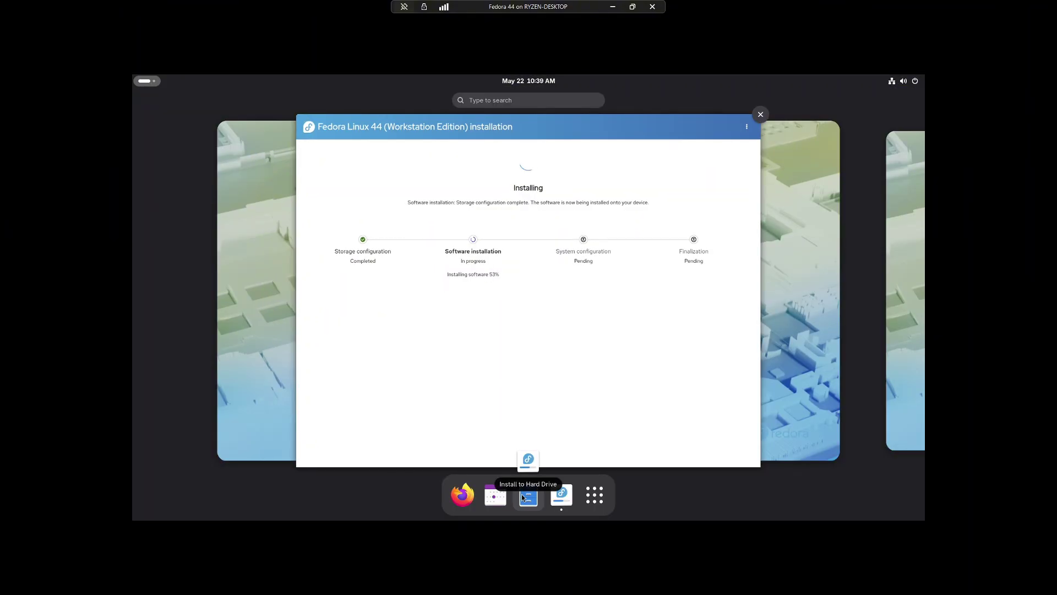
click(521, 494)
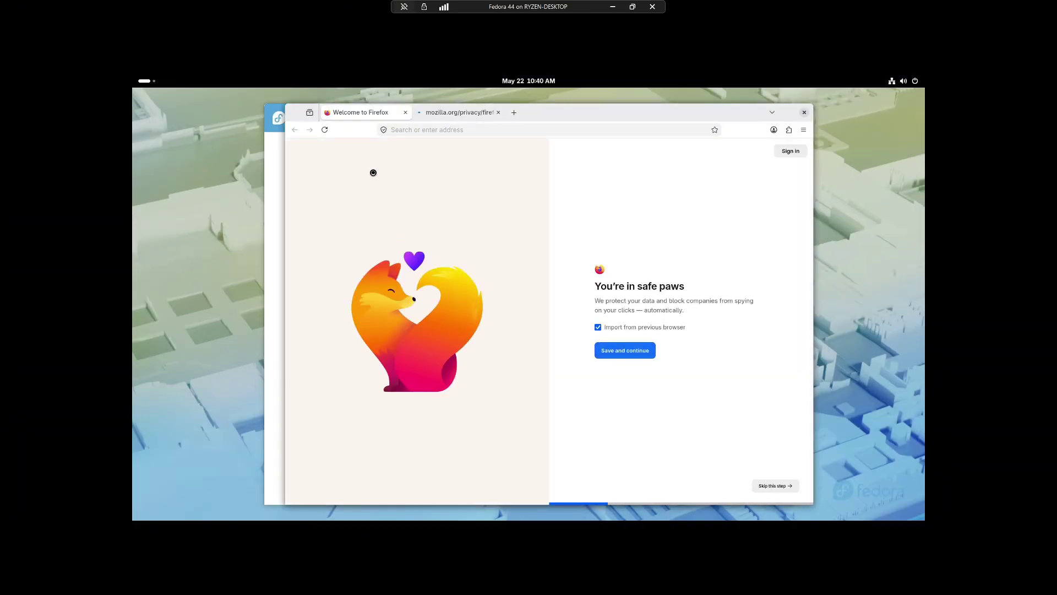
Close Firefox's welcome tabs, search Google for 'net' then netflix, and close the browser.
click(498, 113)
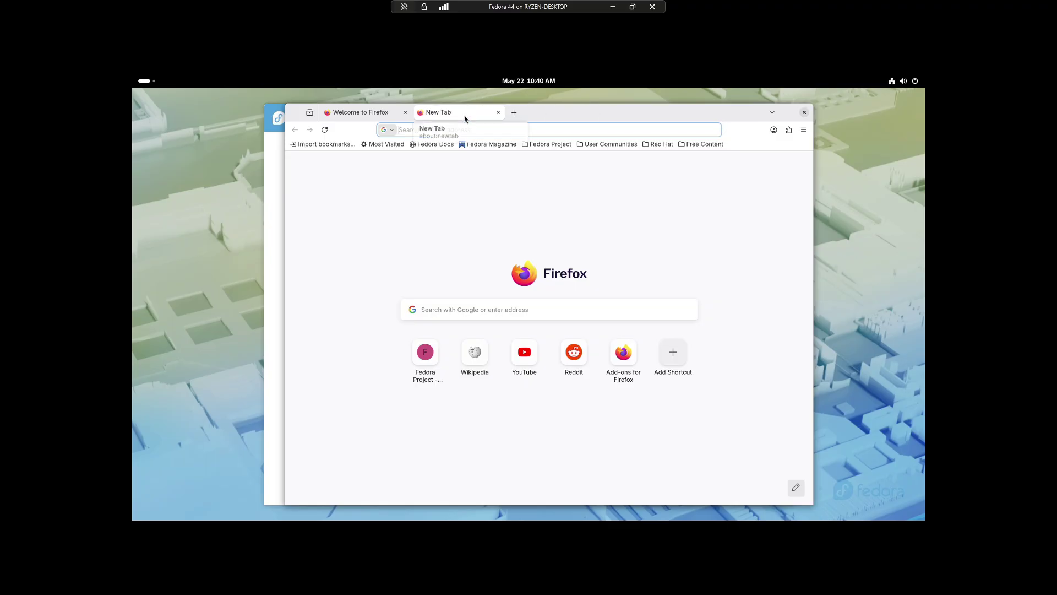
click(406, 113)
click(434, 130)
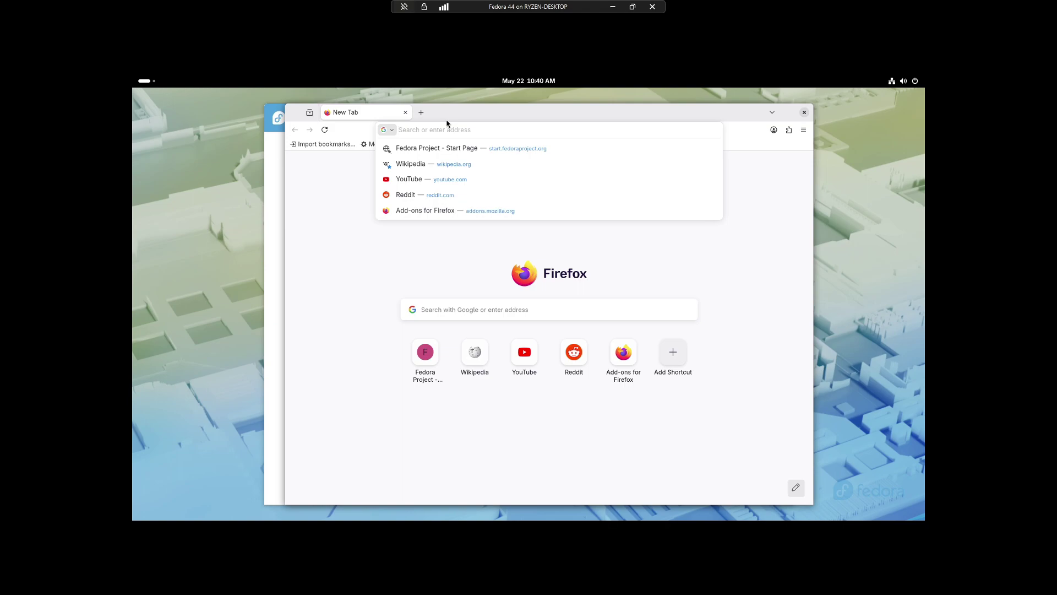
text(net)
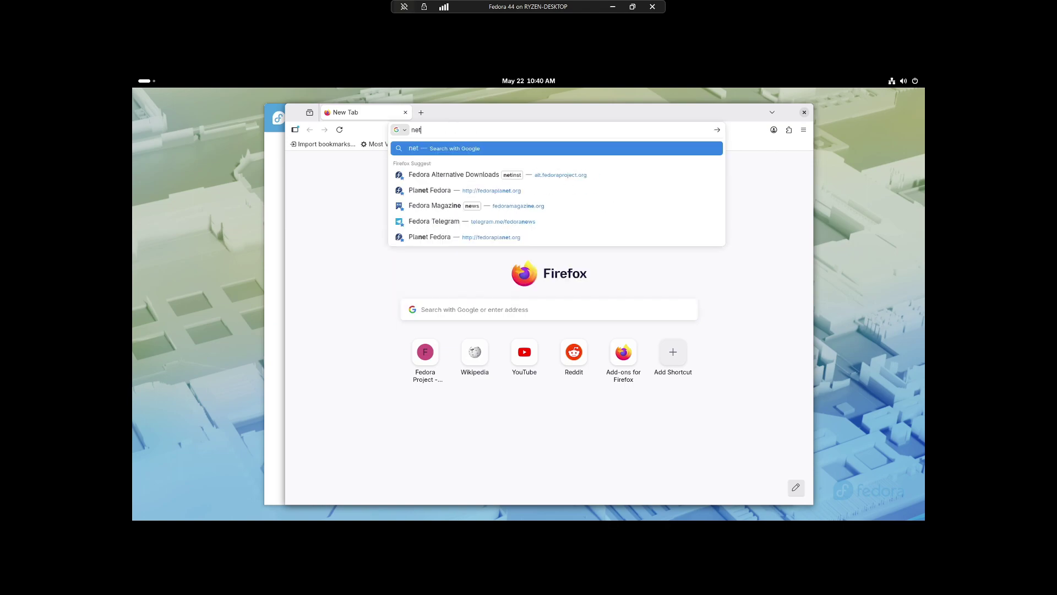
key(Return)
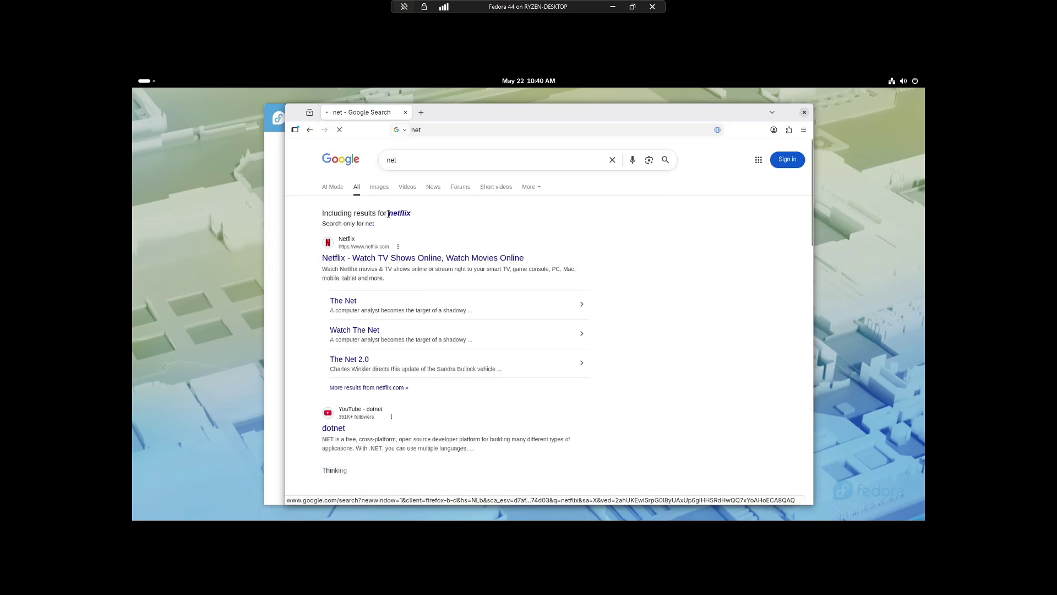
click(392, 214)
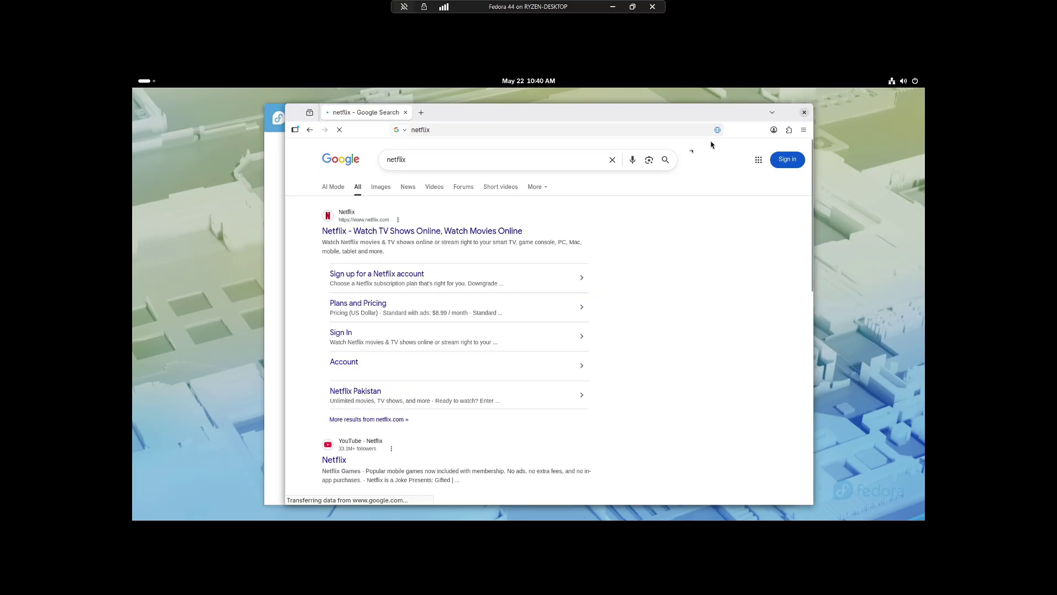
click(802, 115)
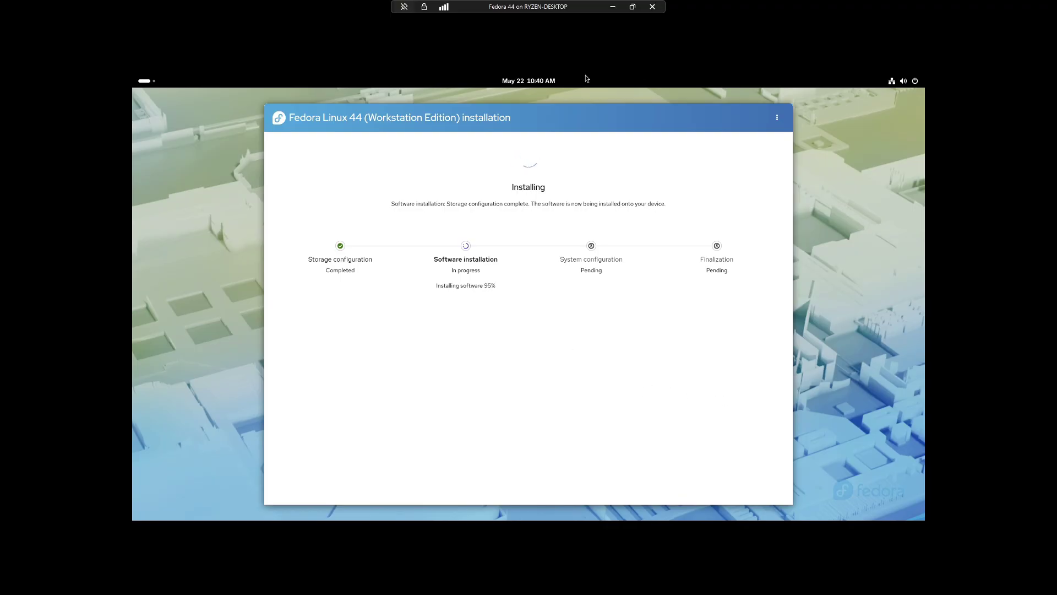
Exit VM full screen and connect to the other PC via Remote Desktop Connection.
key(ctrl+alt+Break)
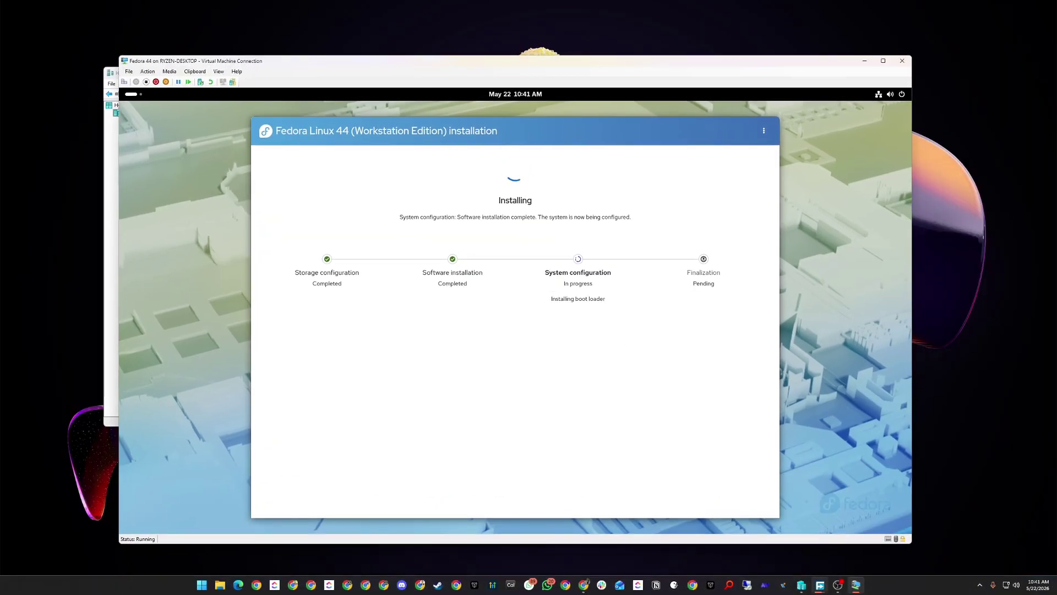
mouse_move(819, 584)
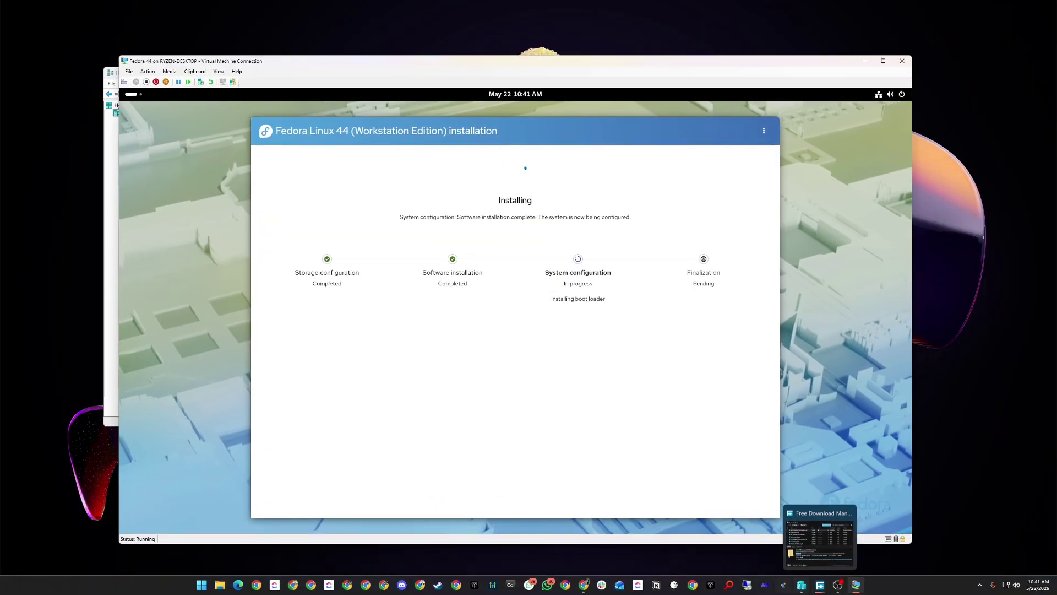
click(746, 585)
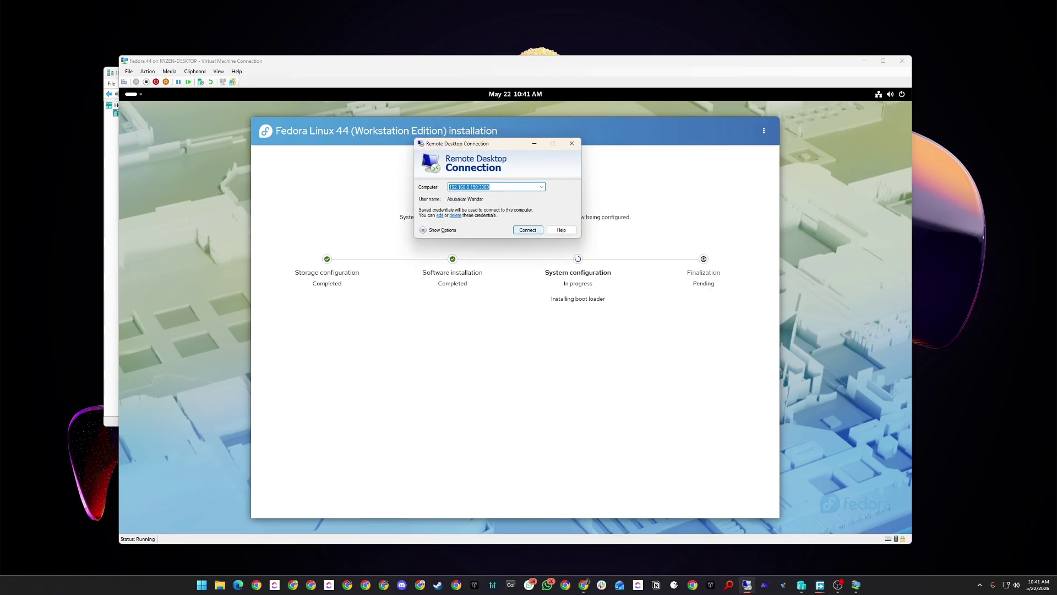
key(Return)
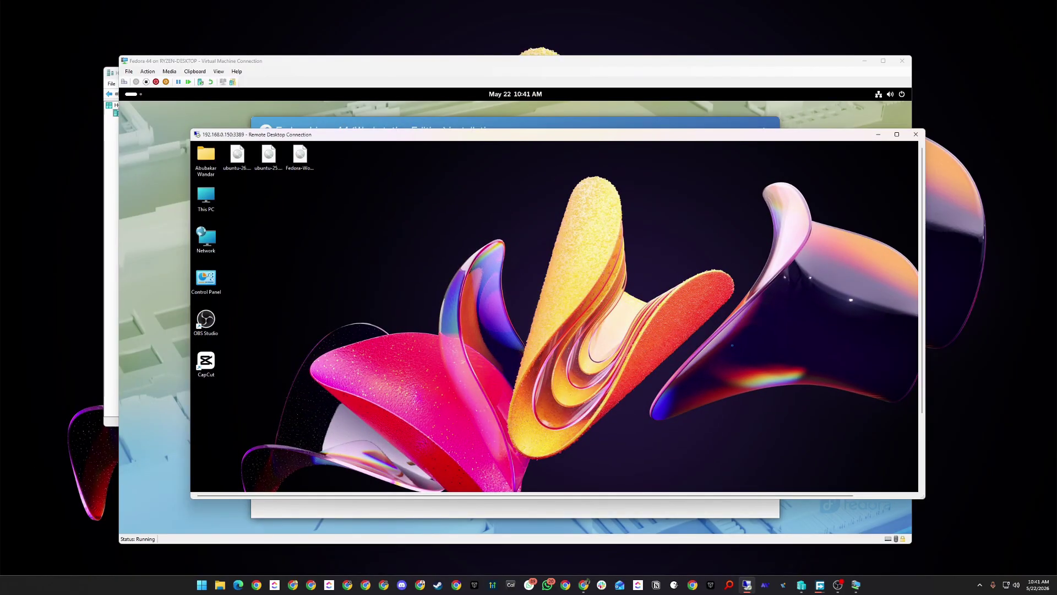
Review aaPanel-152 and Ubuntu-Server-151 in remote Hyper-V Manager, then disconnect the session.
scroll(555, 316, down, 2)
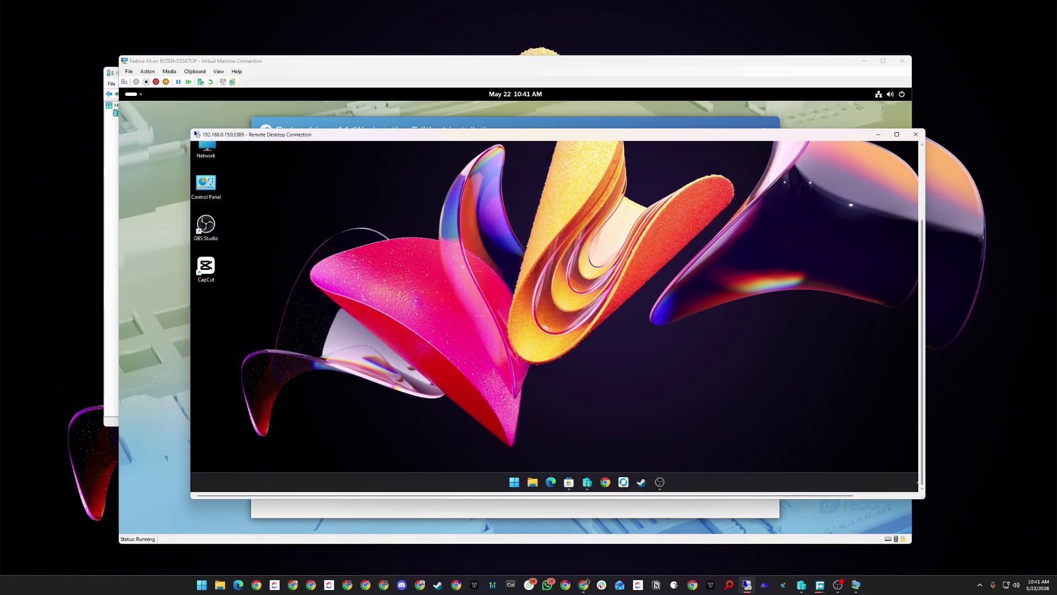
click(587, 482)
click(408, 239)
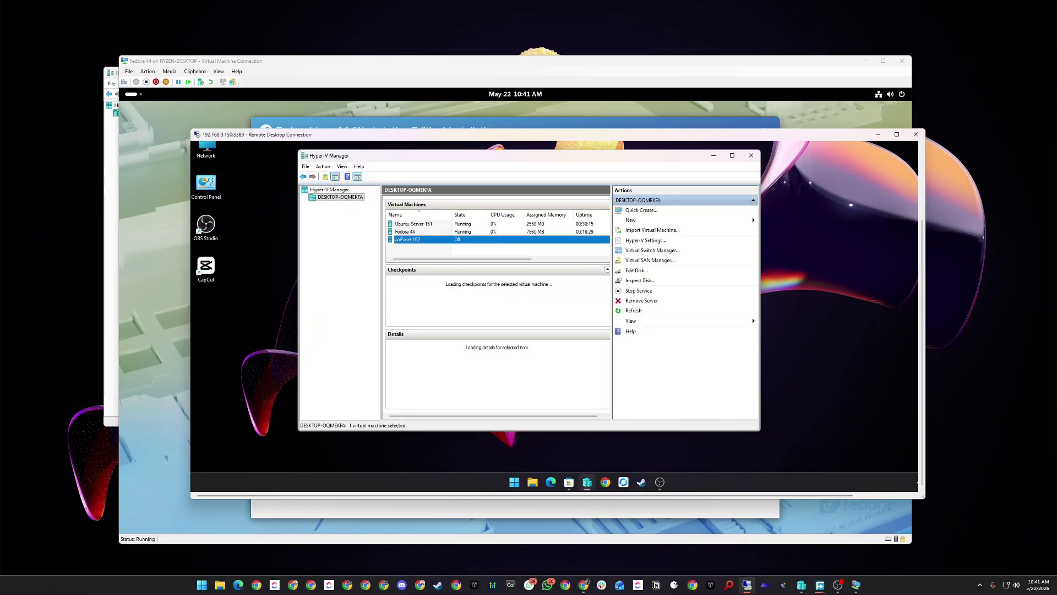
click(413, 224)
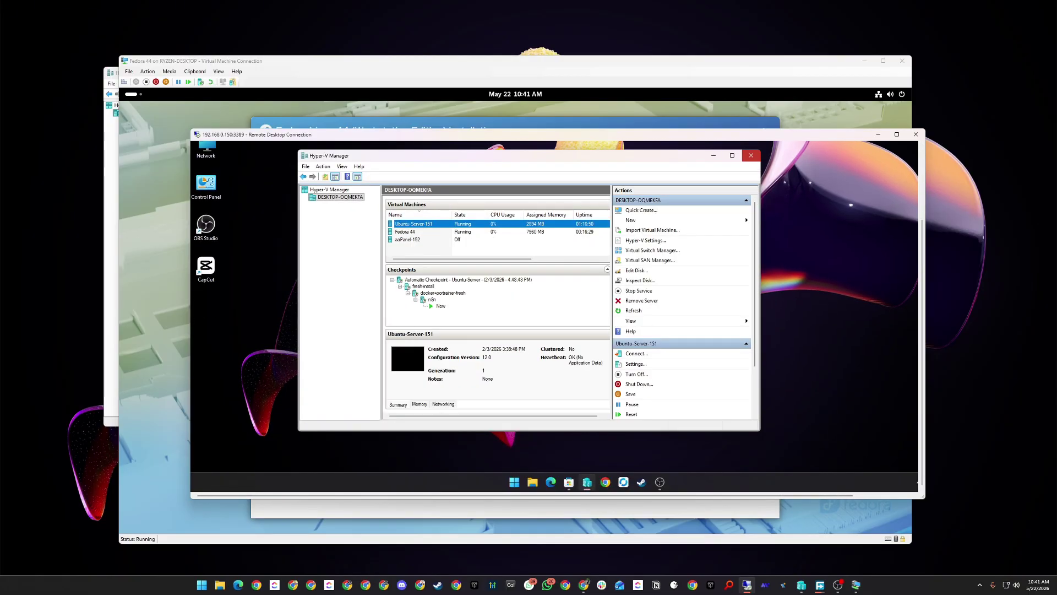
click(751, 156)
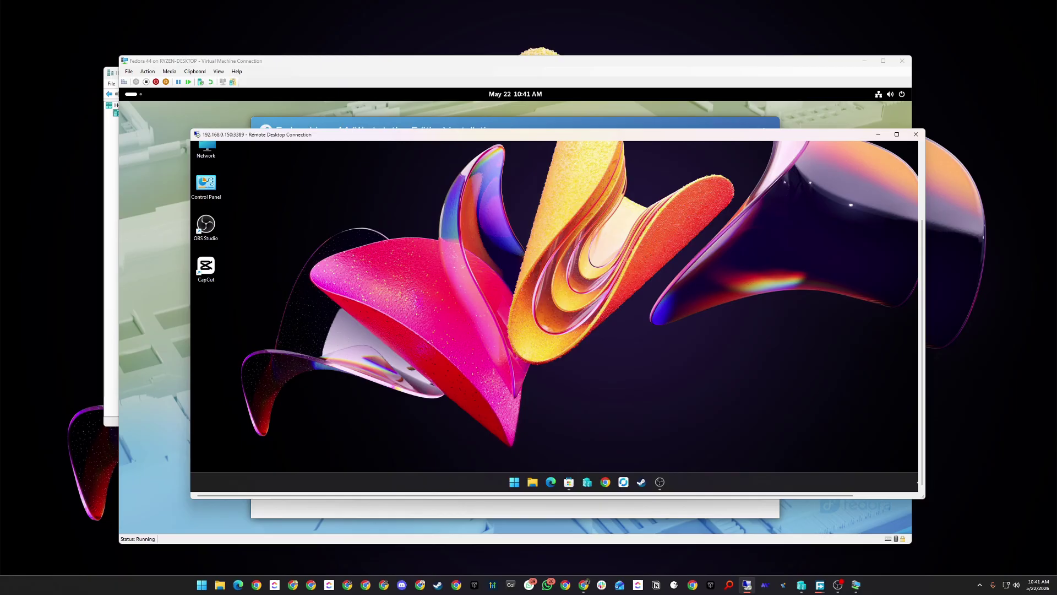
click(915, 134)
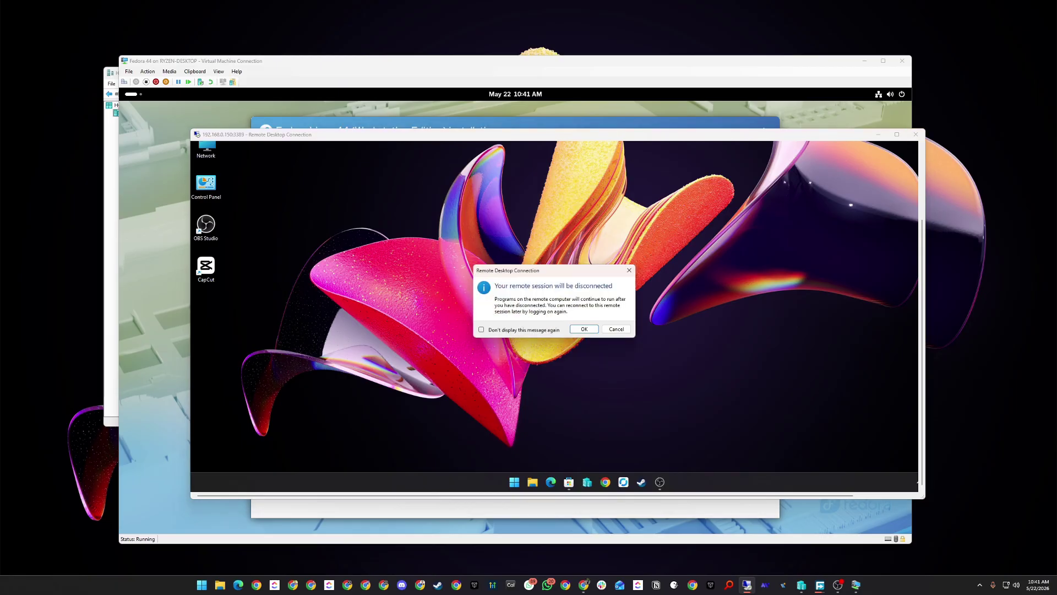
click(585, 329)
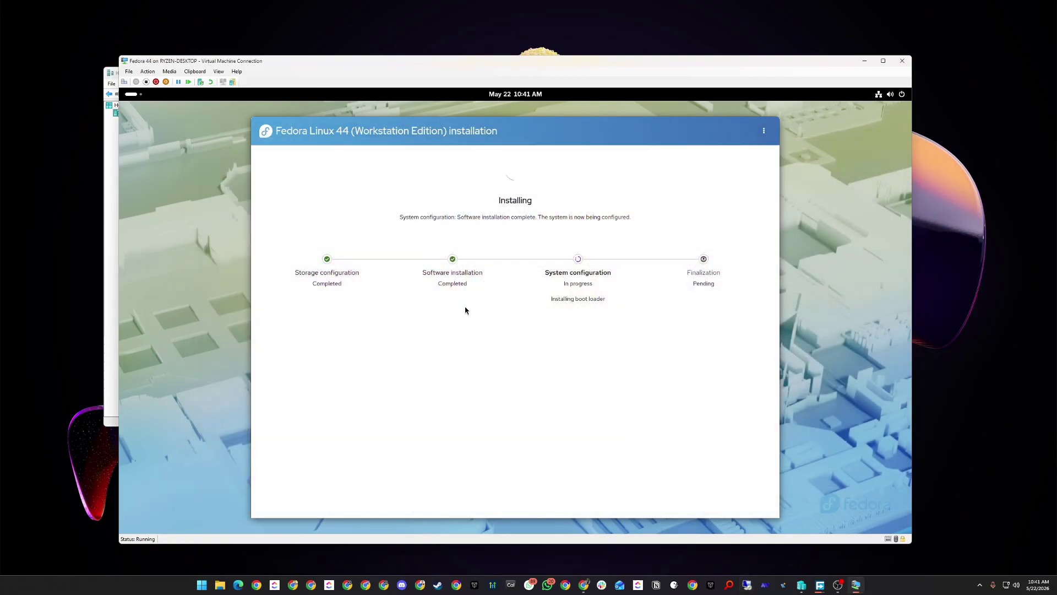
Exit the finished installer to the live desktop and restart the VM from the power menu.
key(ctrl+alt+Break)
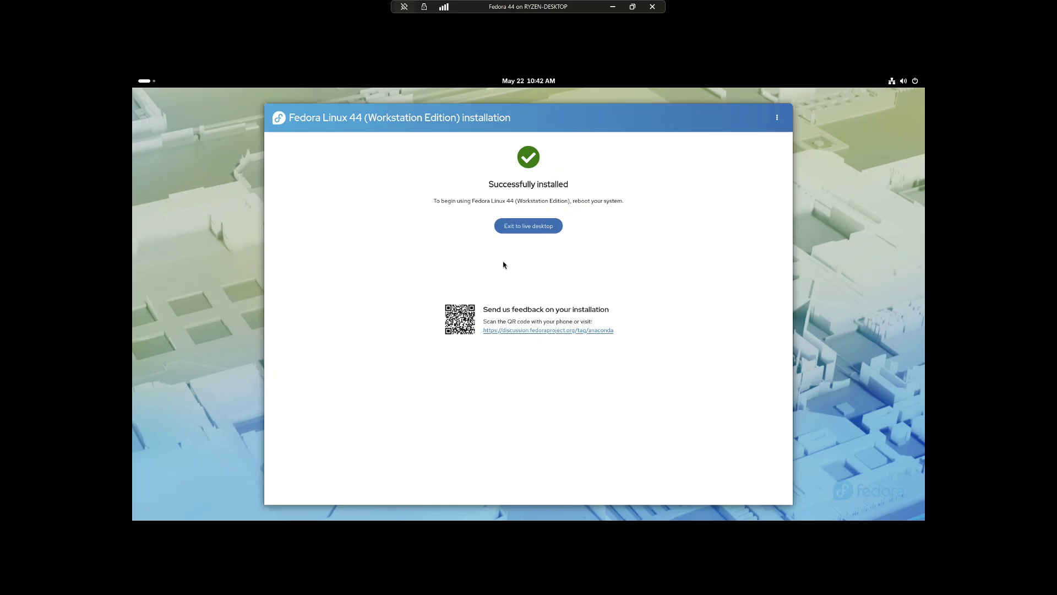
click(517, 230)
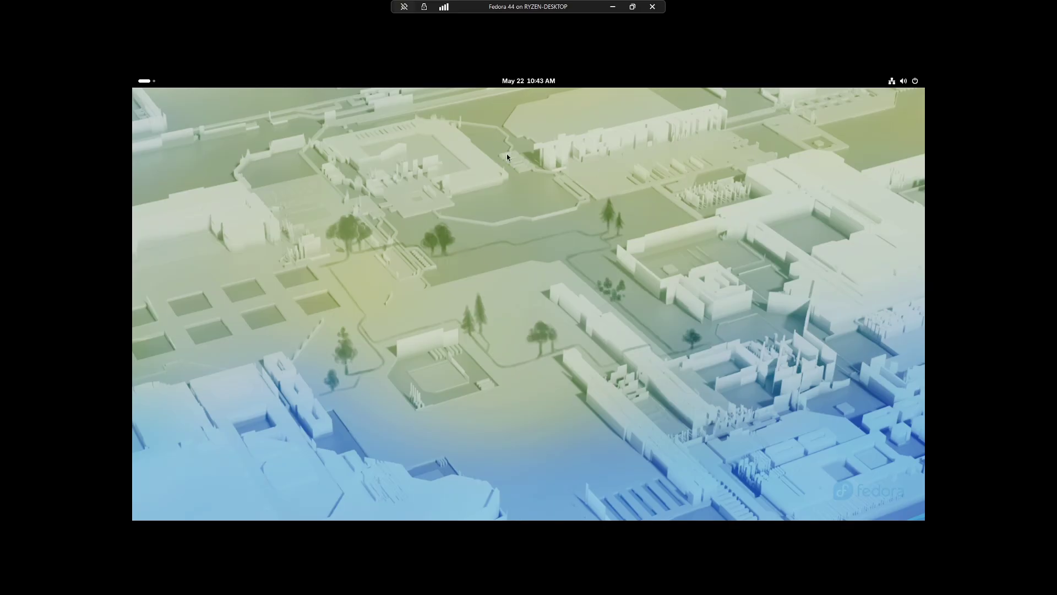
click(148, 81)
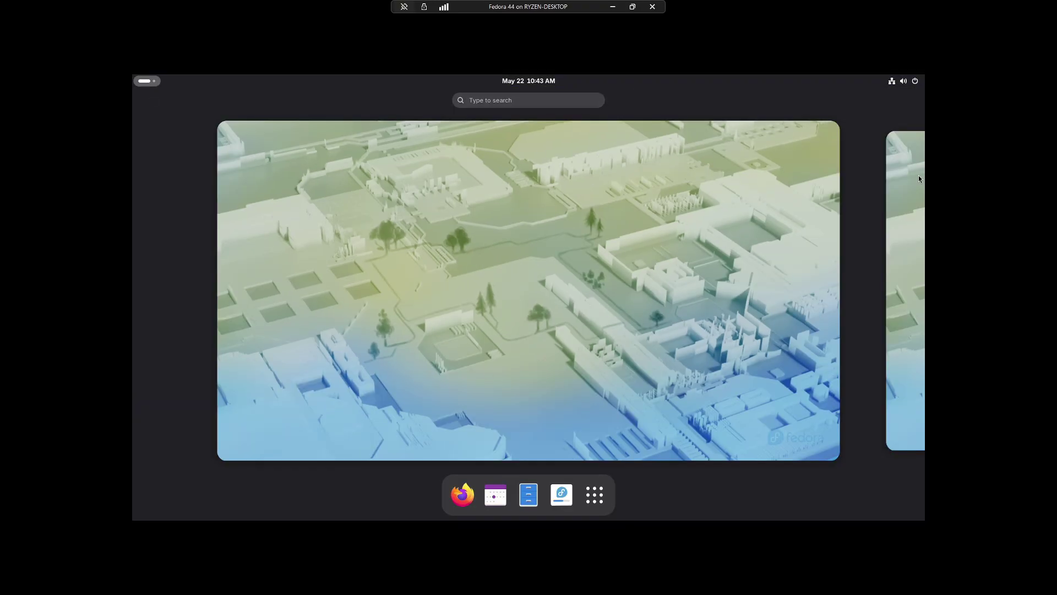
click(912, 78)
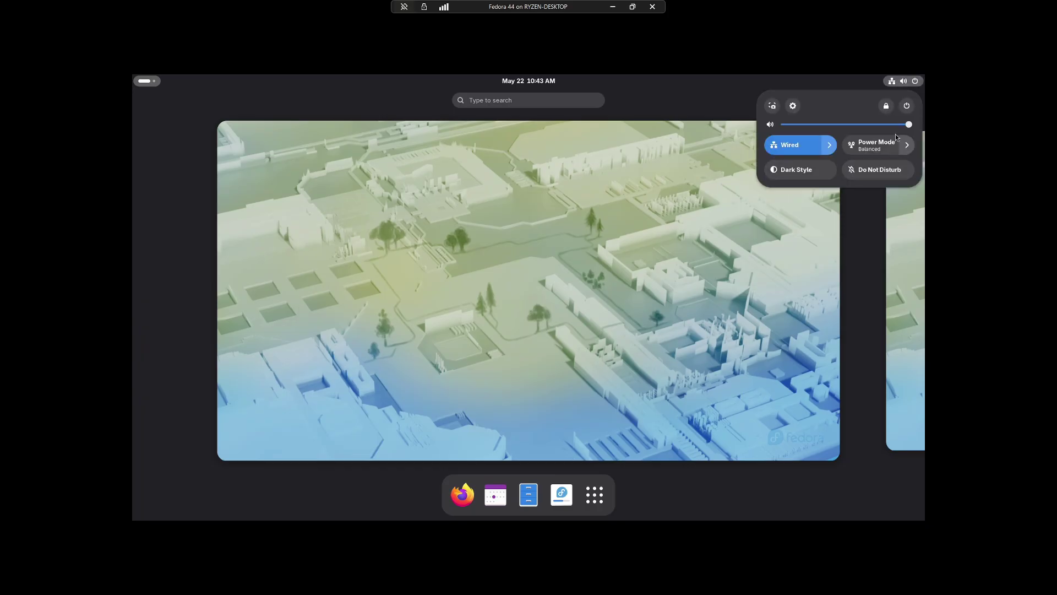
click(906, 106)
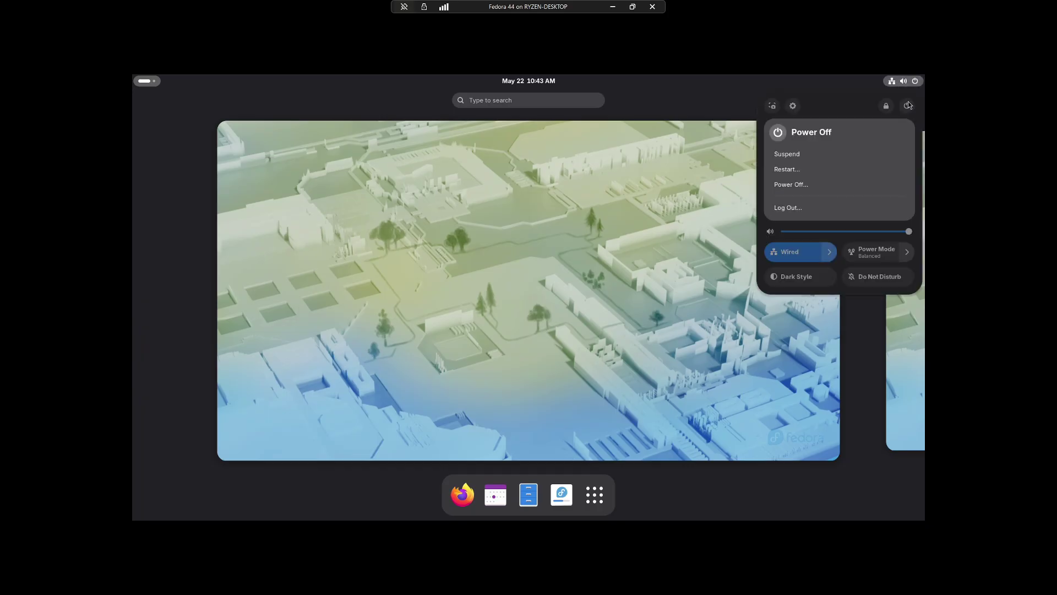
click(805, 170)
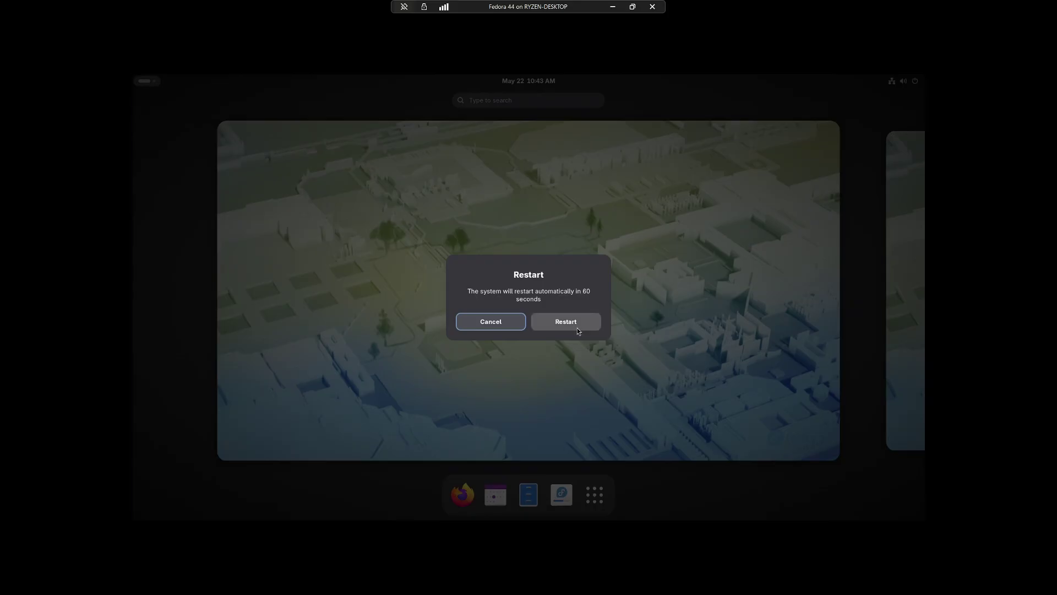
click(577, 328)
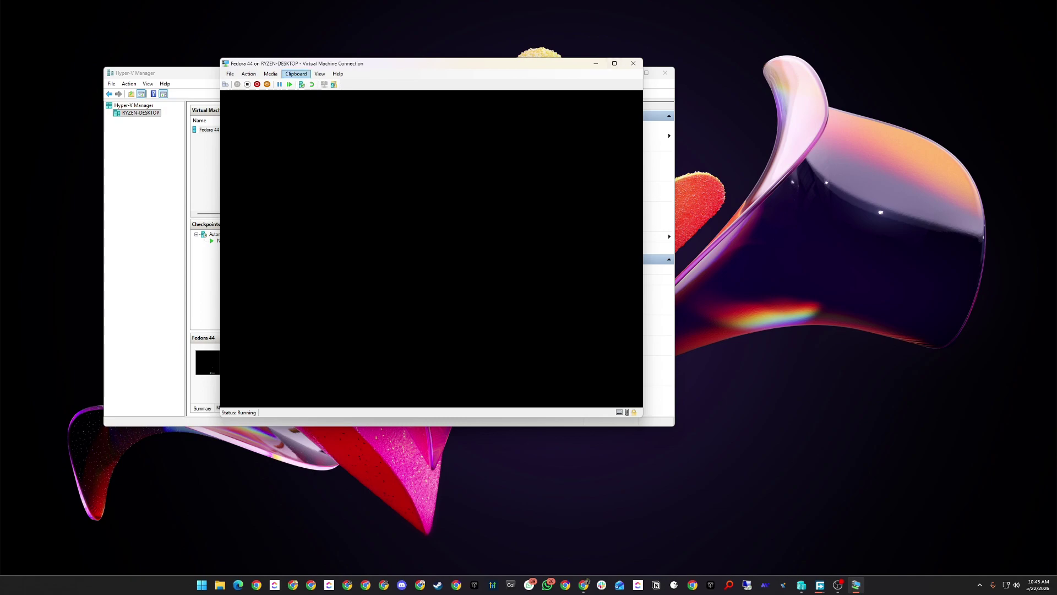
Check the DVD drive's media options without ejecting, and toggle full-screen view on and off.
click(270, 74)
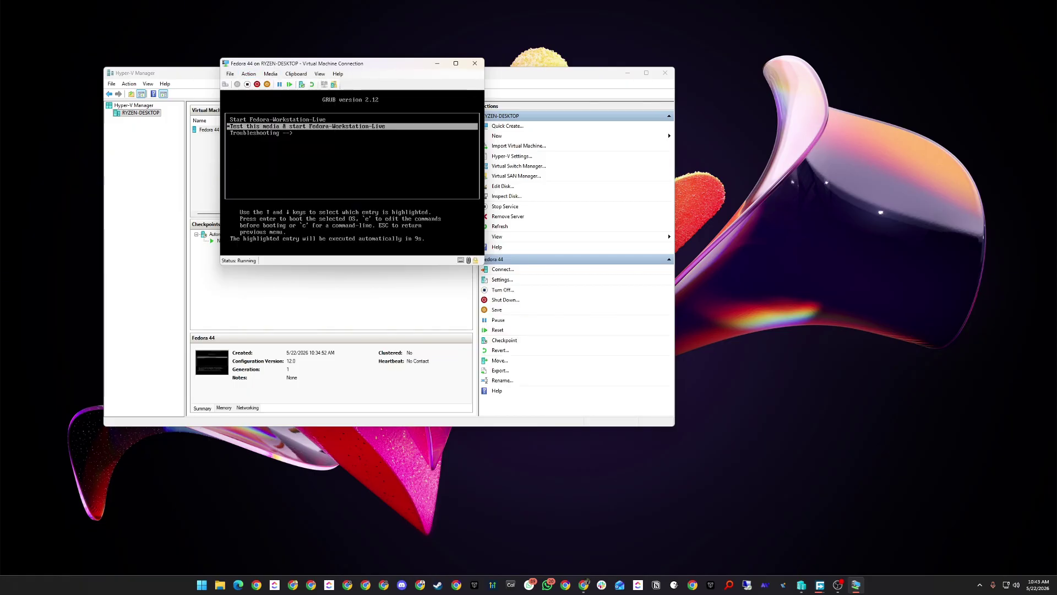
click(270, 73)
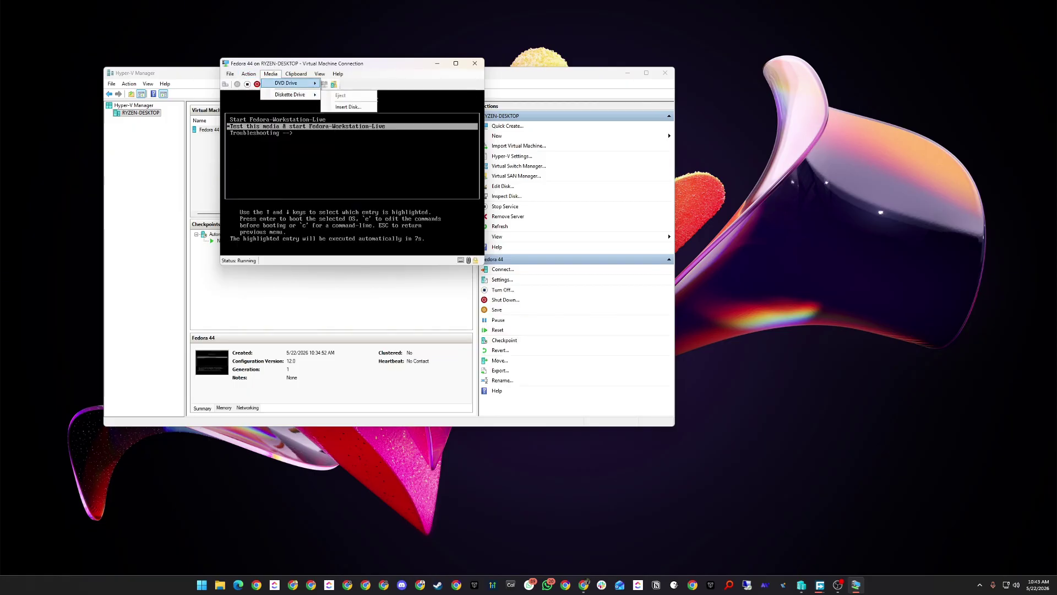
key(Escape)
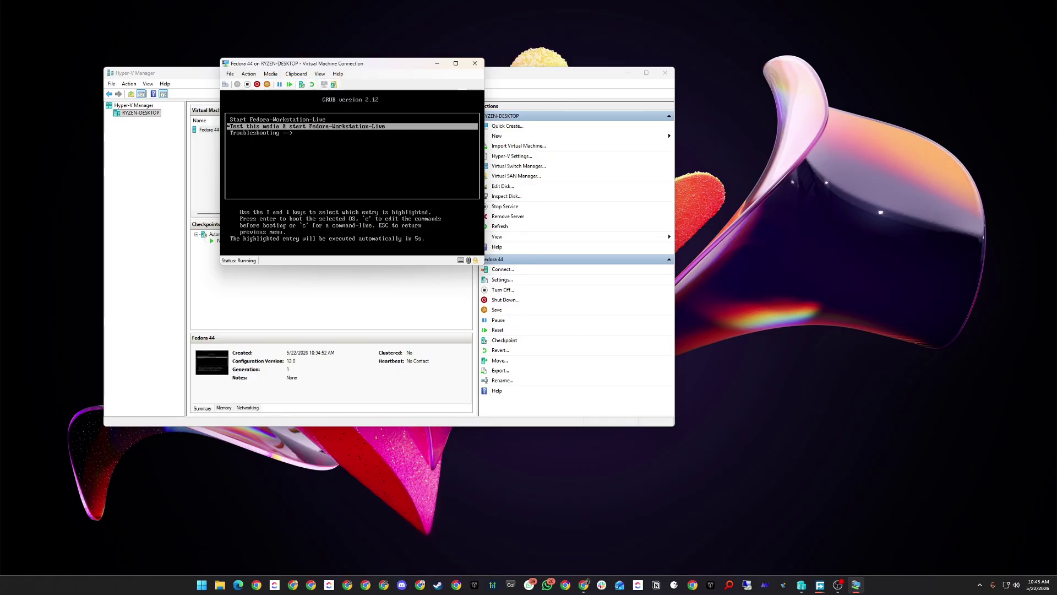
key(ctrl+alt+Break)
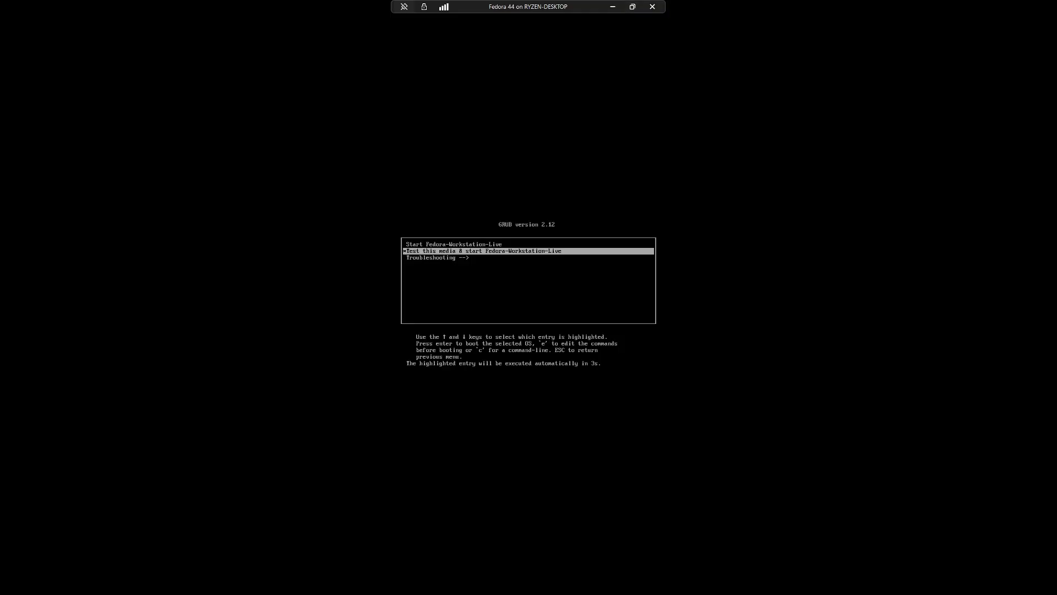
key(ctrl+alt+Break)
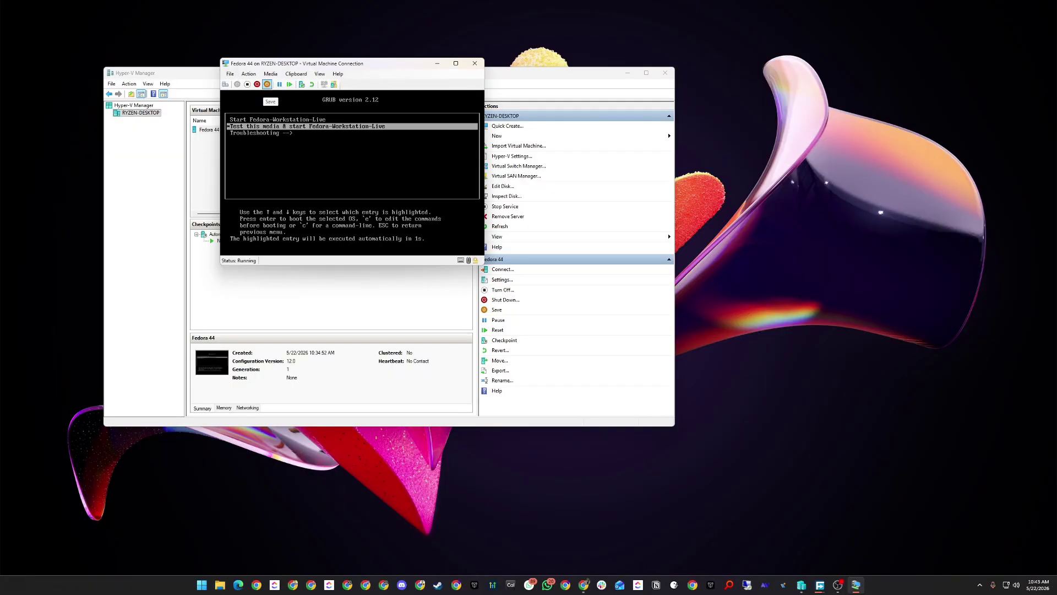
Shut down the VM, force Turn Off after the failed shutdown, then start Fedora 44.
click(258, 85)
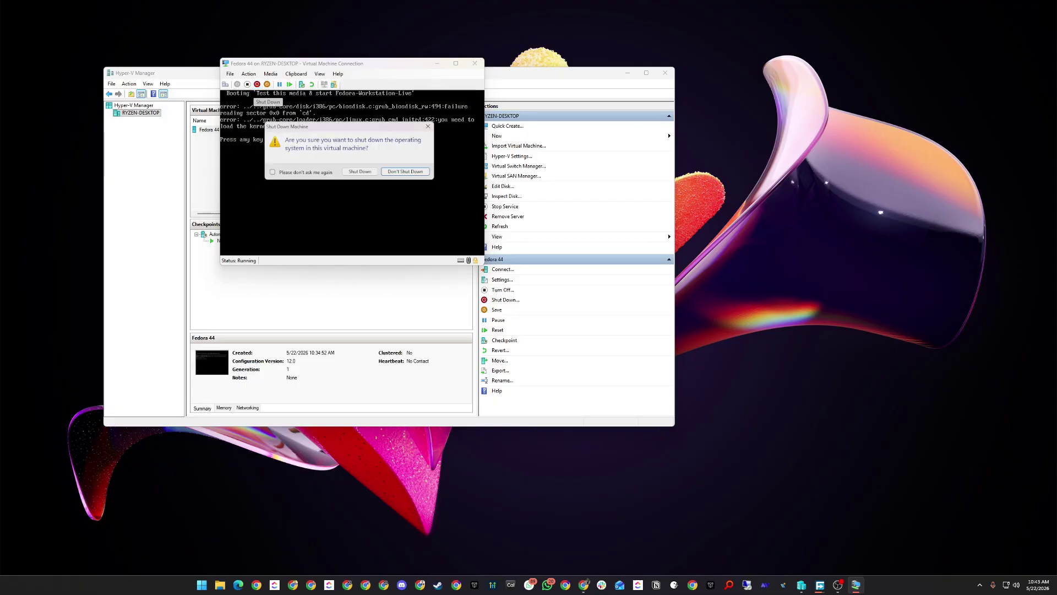
click(359, 171)
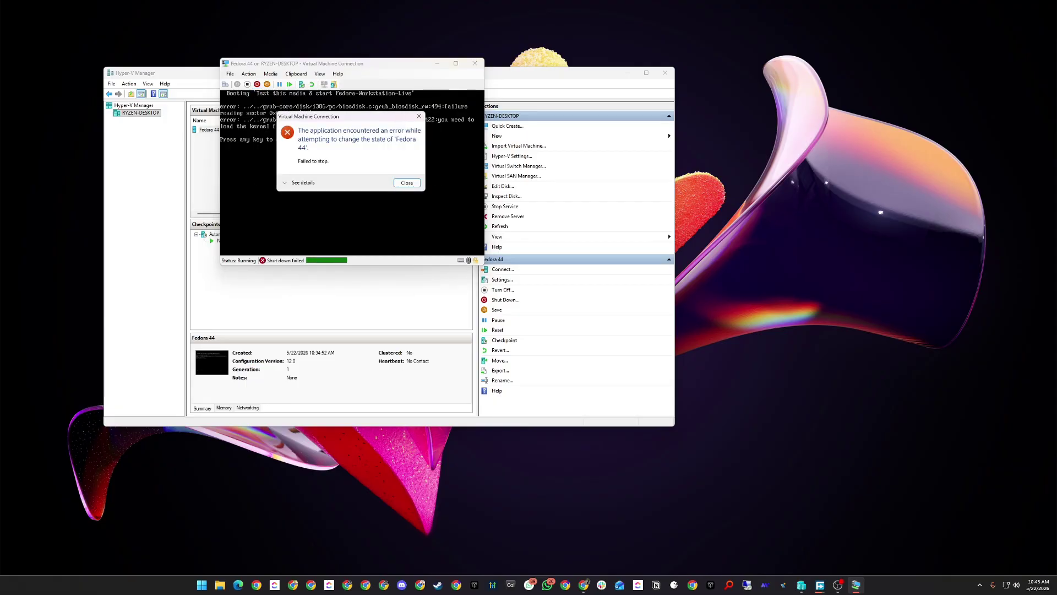
key(Return)
click(248, 85)
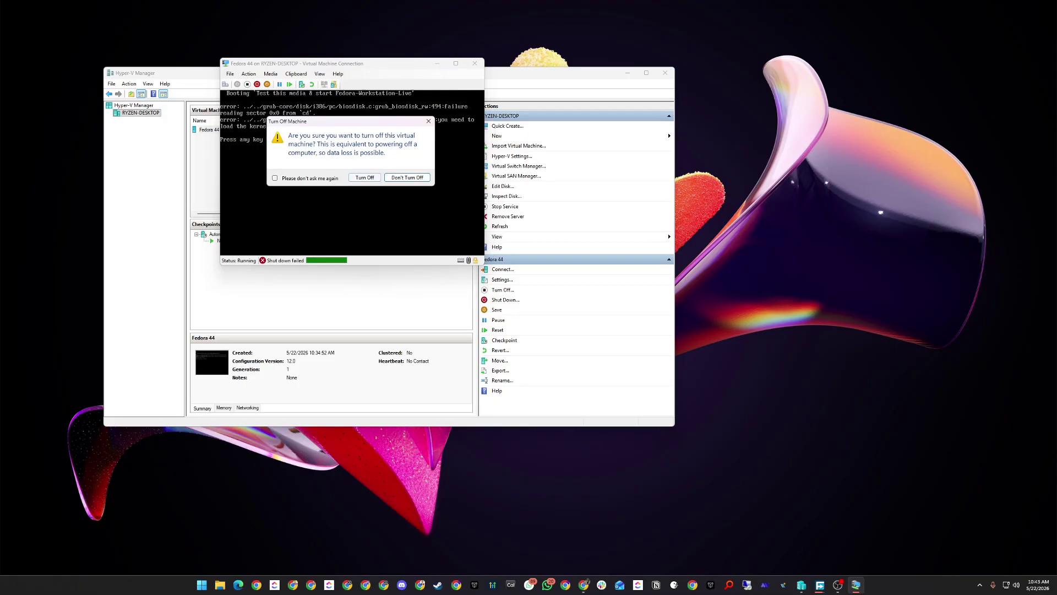
click(365, 178)
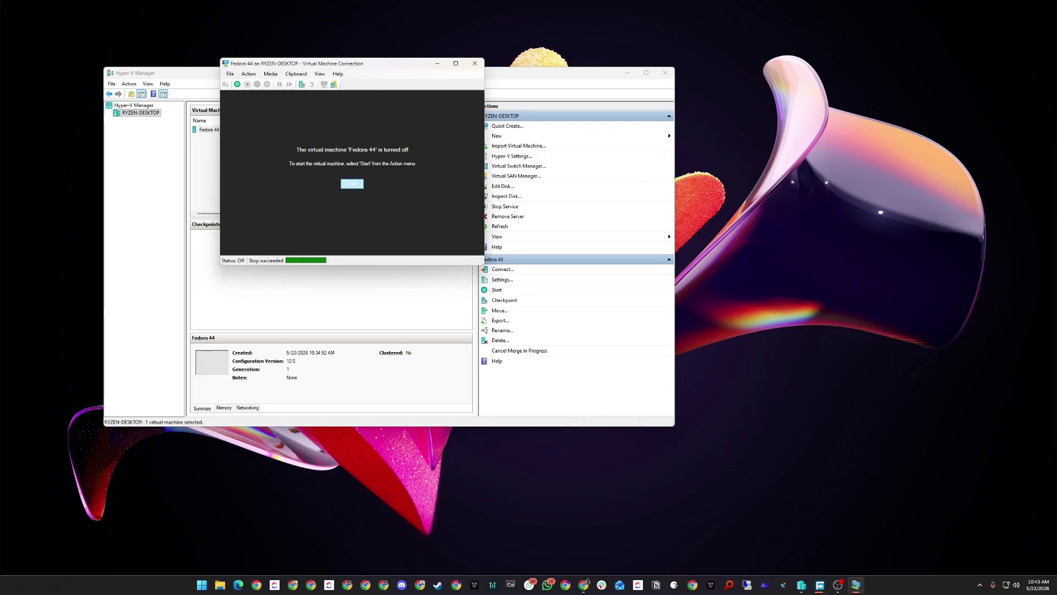
click(352, 183)
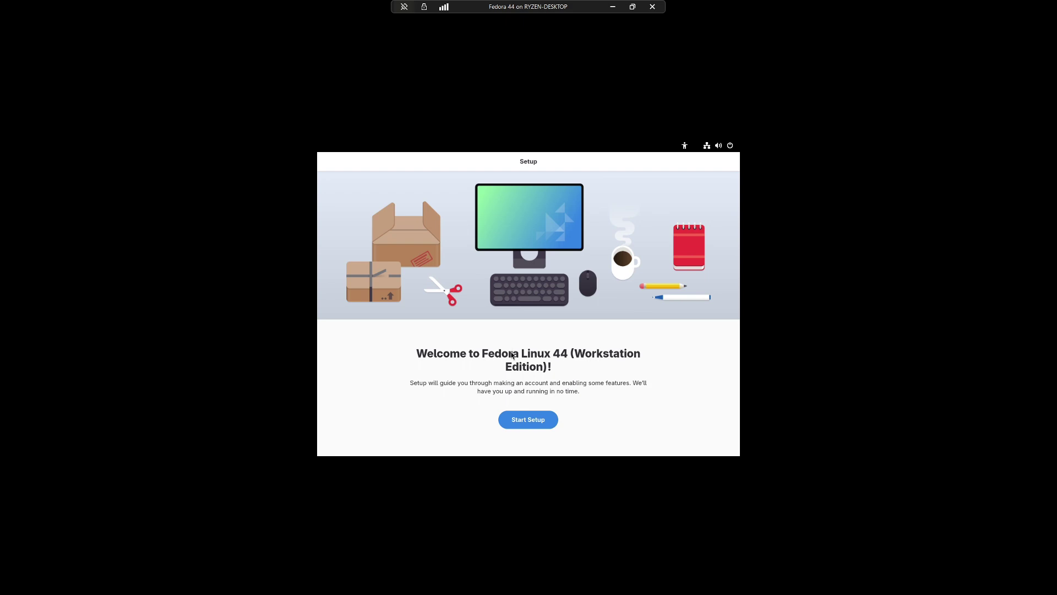
Begin initial setup and turn off location services and automatic problem reporting.
click(518, 422)
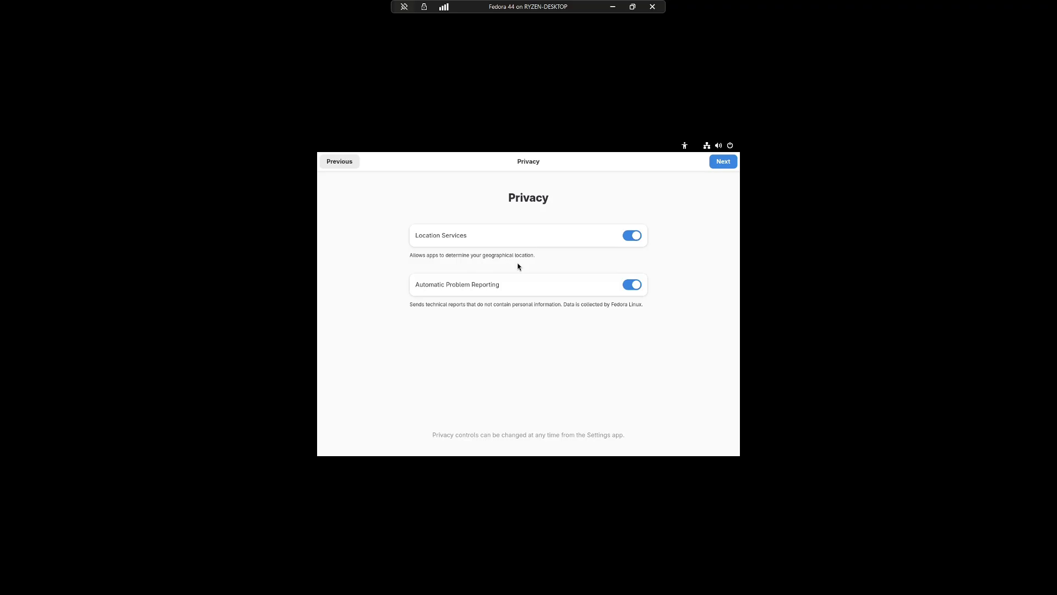
click(633, 237)
click(633, 285)
click(723, 162)
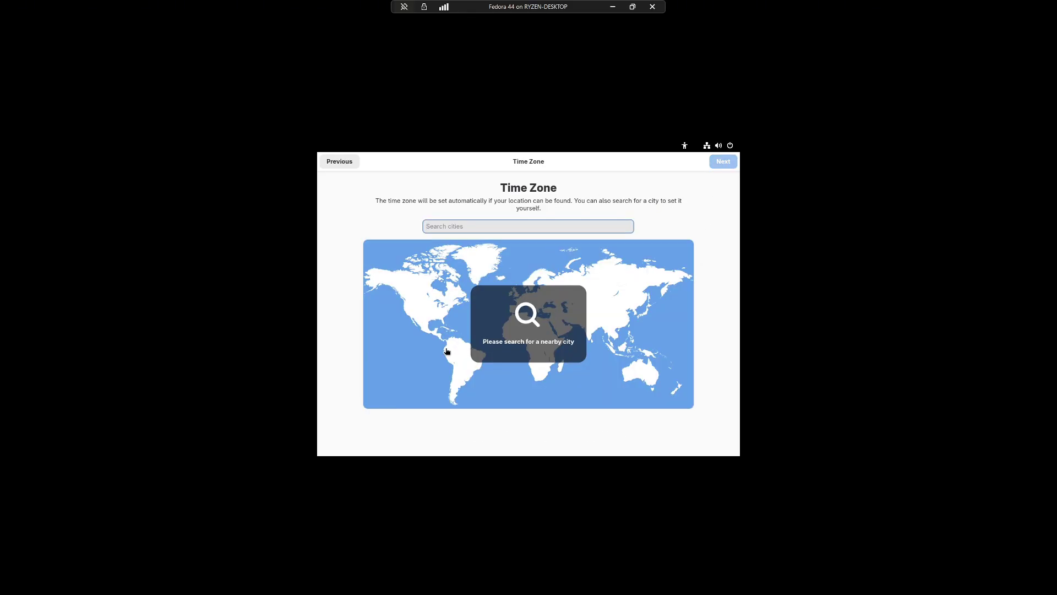
Set the Karachi, Pakistan time zone and enable third-party repositories, waiting out the freeze.
click(577, 326)
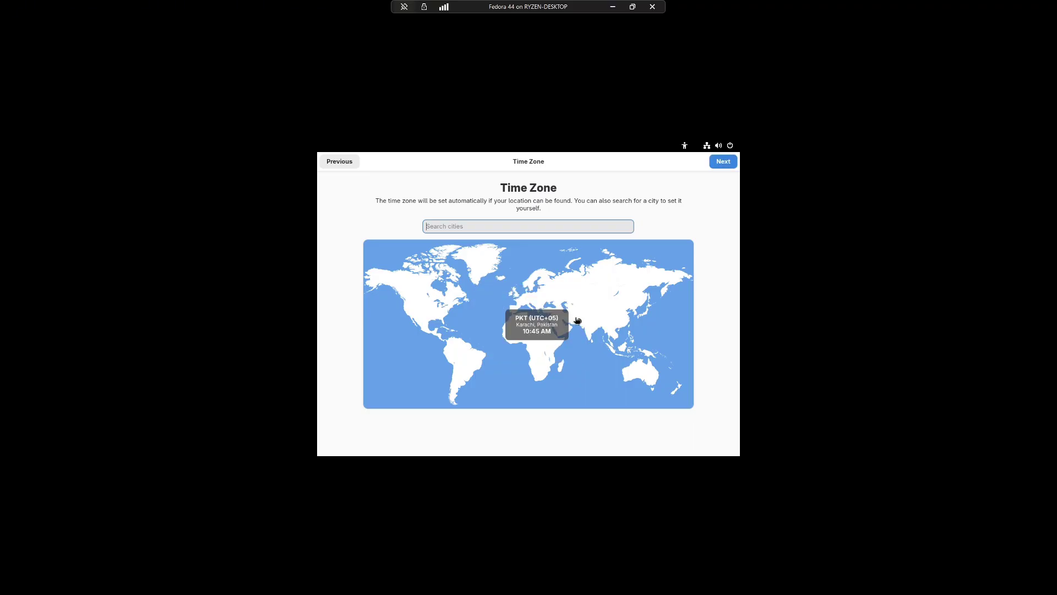
click(720, 161)
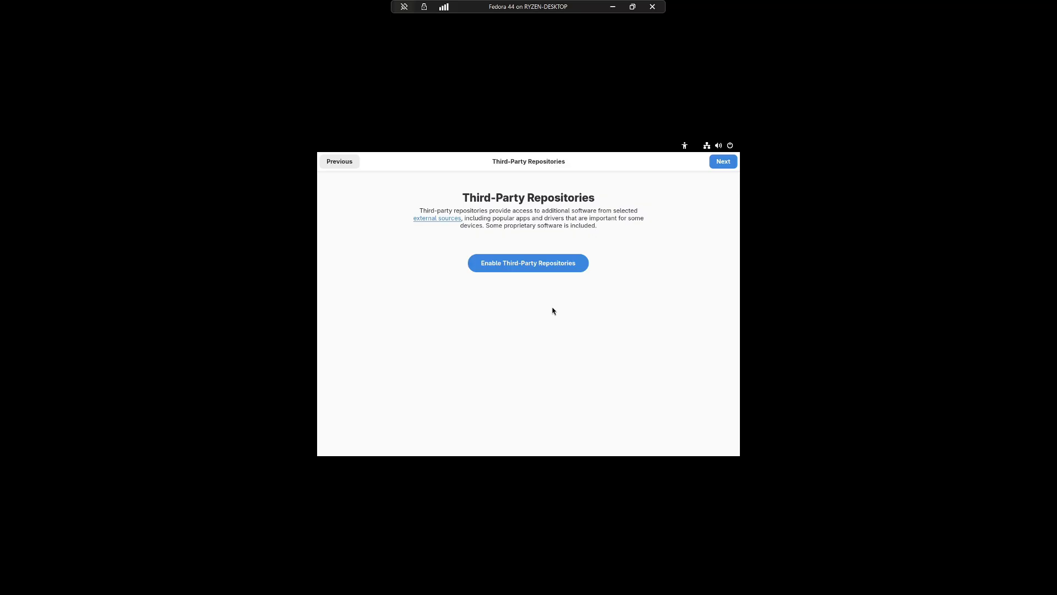
click(539, 259)
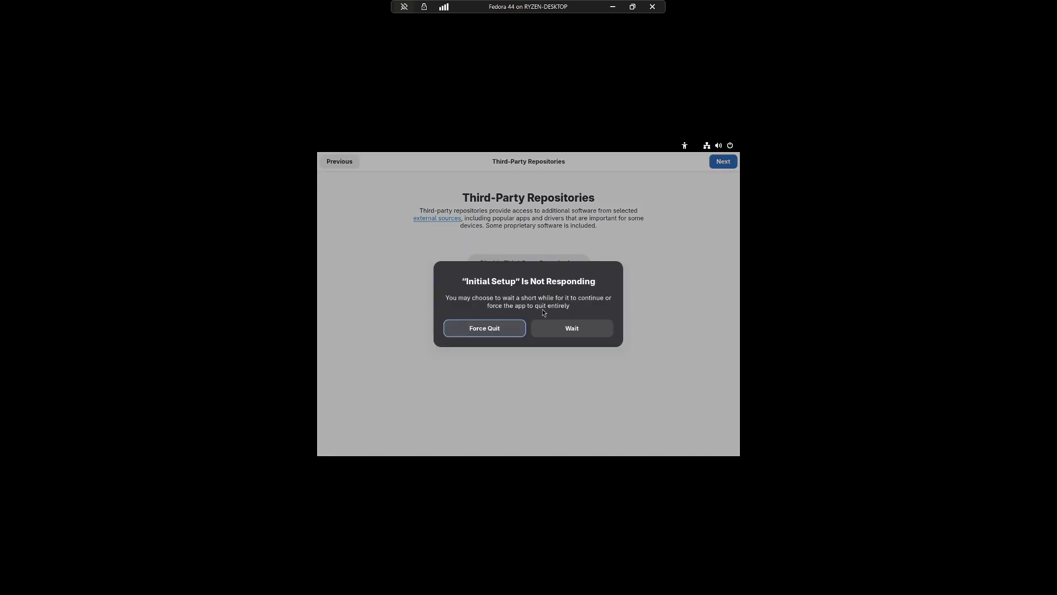
click(583, 331)
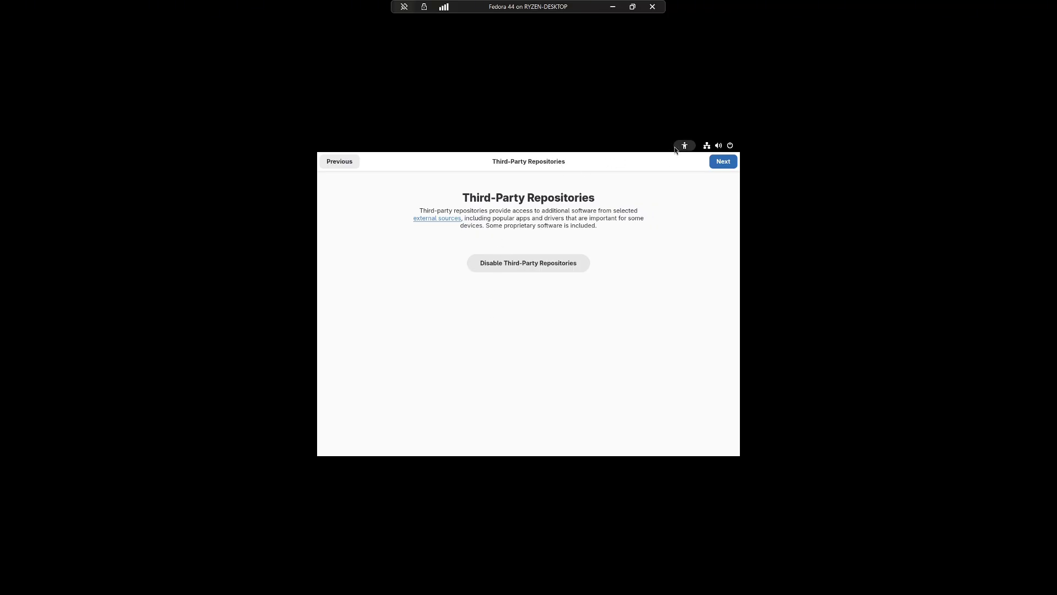
click(707, 148)
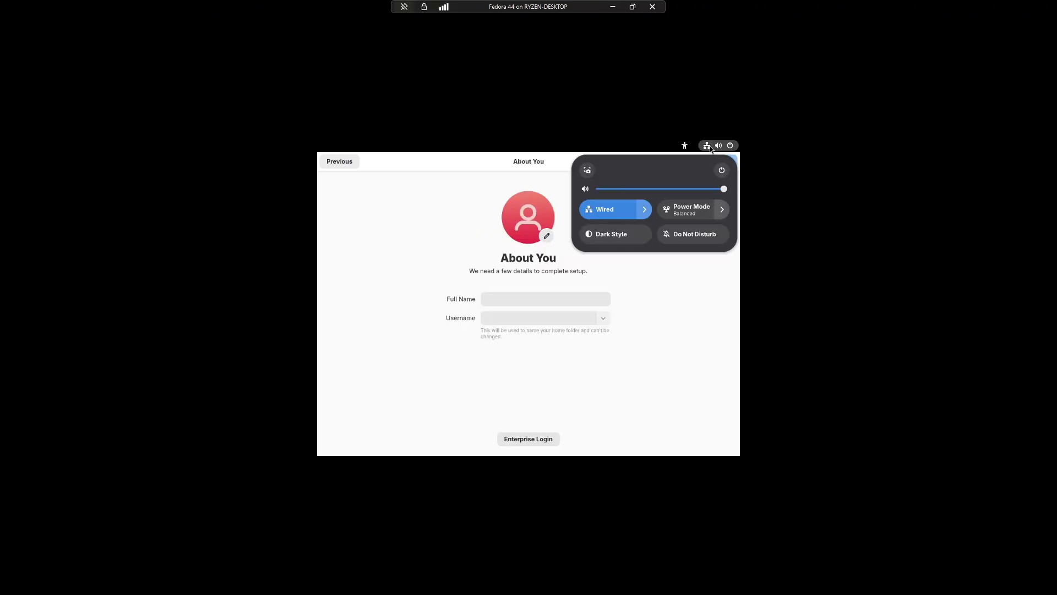
Enter the user's full name on the account details page.
click(472, 300)
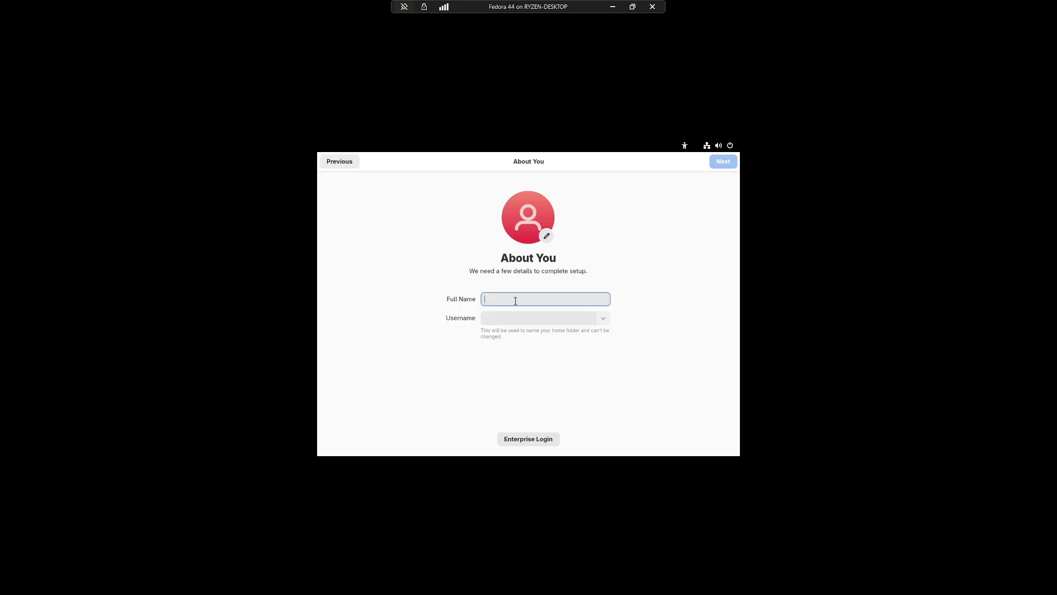
text(T)
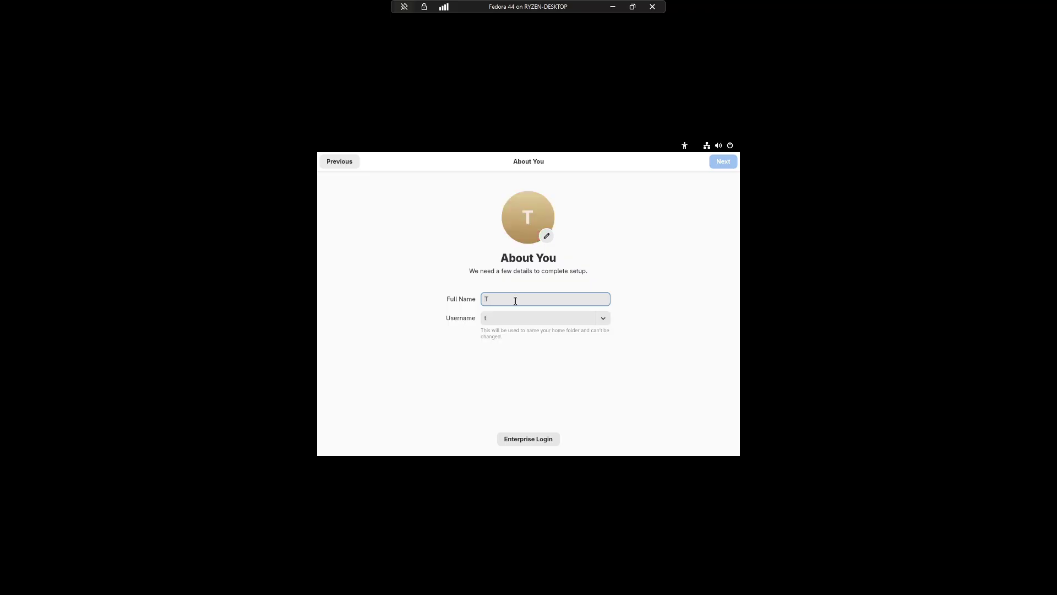
text(ech-Wandar)
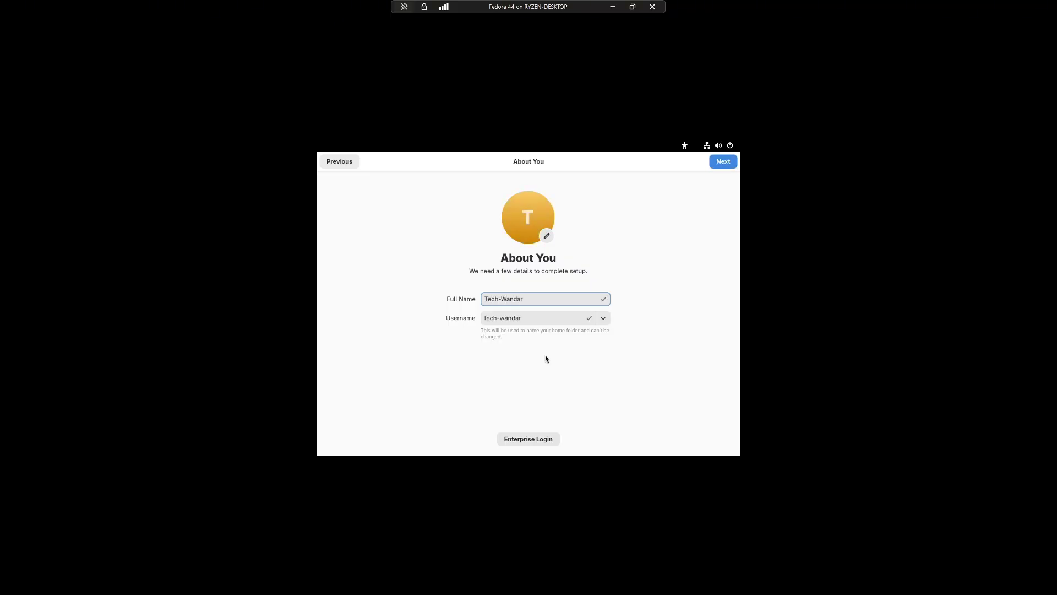
click(721, 162)
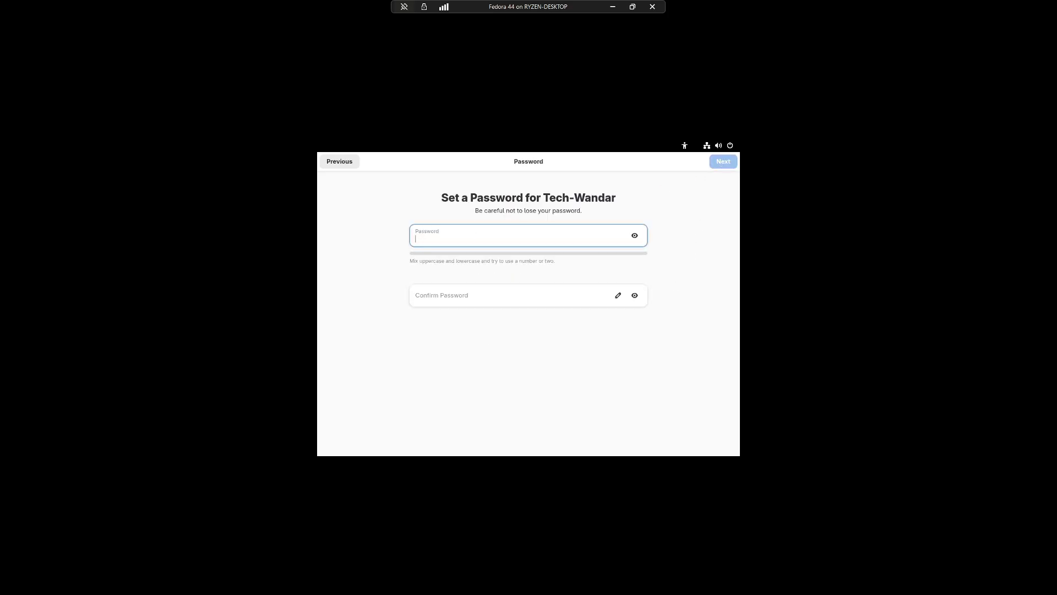
Set and confirm the account password, then start using Fedora Linux.
text(1234)
key(Tab)
text(12)
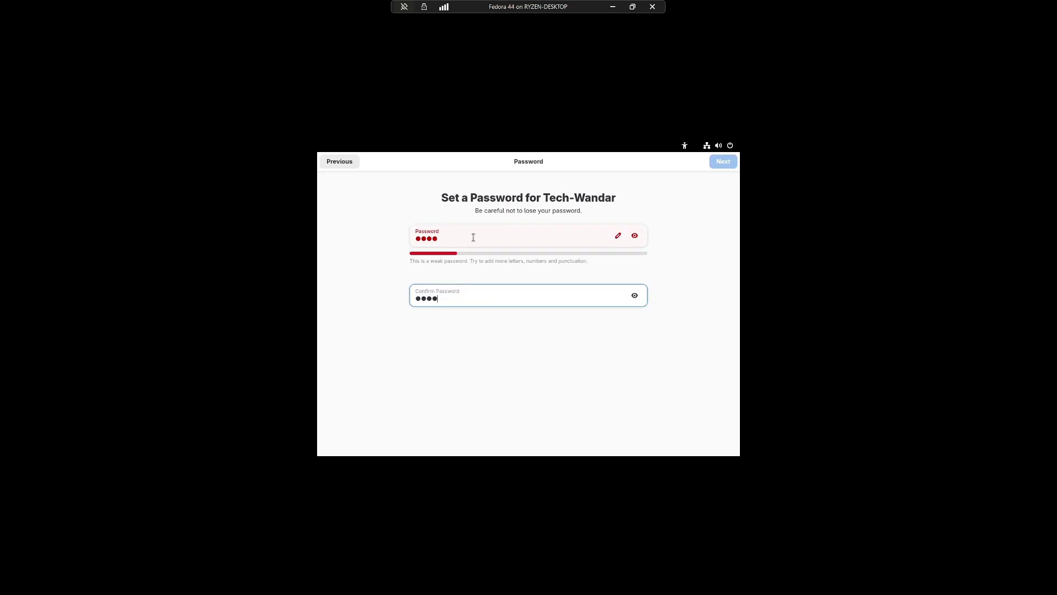
click(718, 163)
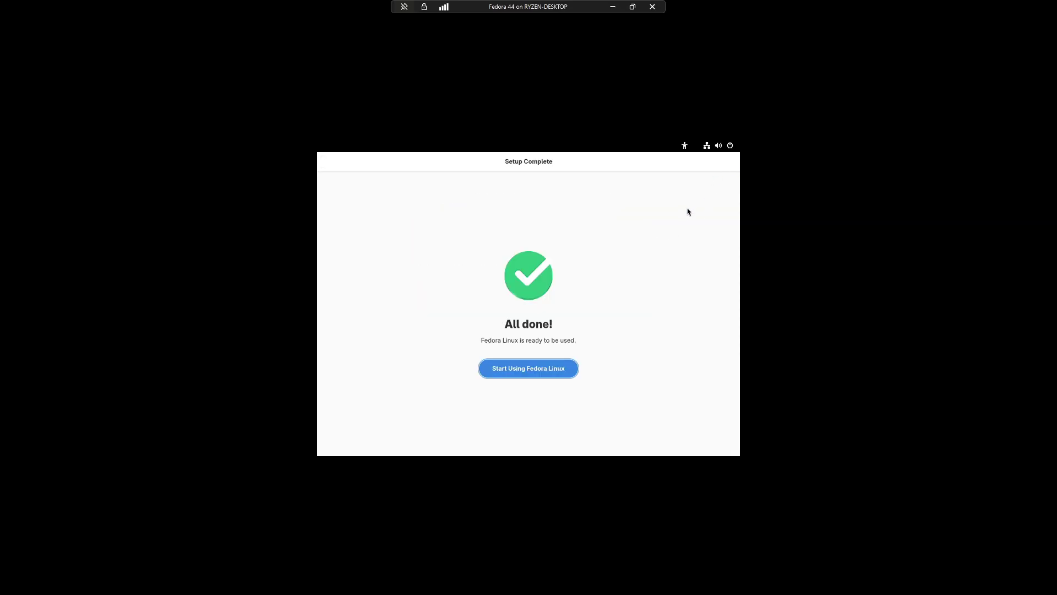
click(532, 373)
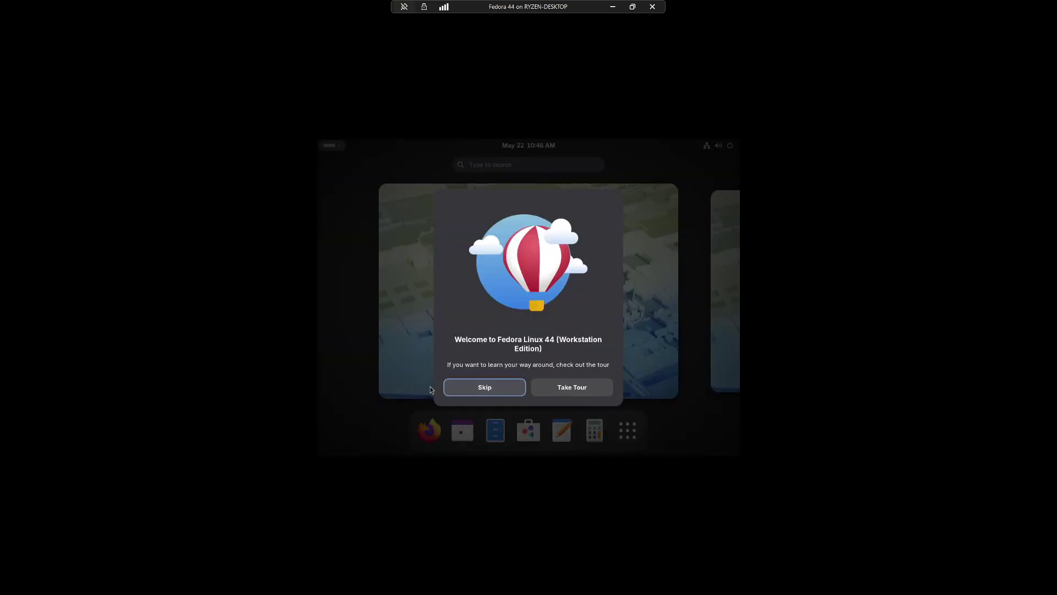
Skip the welcome tour and open GNOME Settings from the app grid.
click(506, 389)
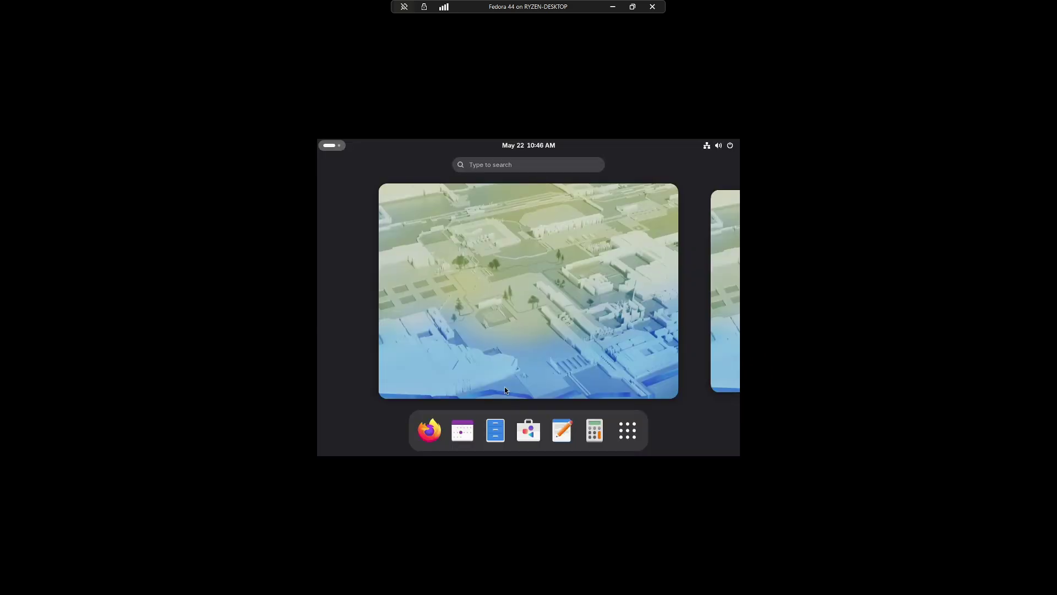
click(628, 430)
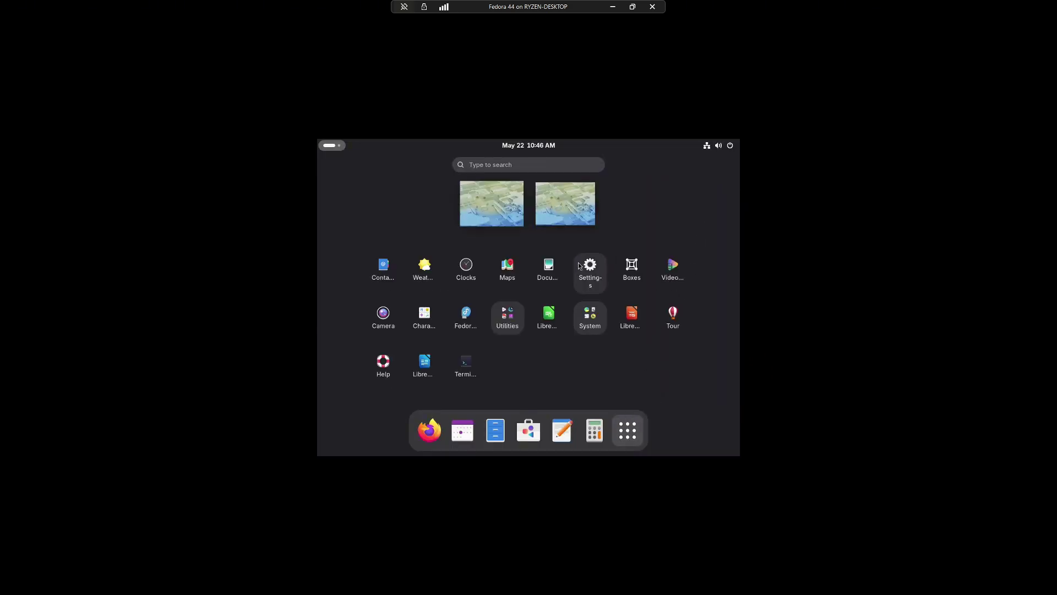
click(580, 266)
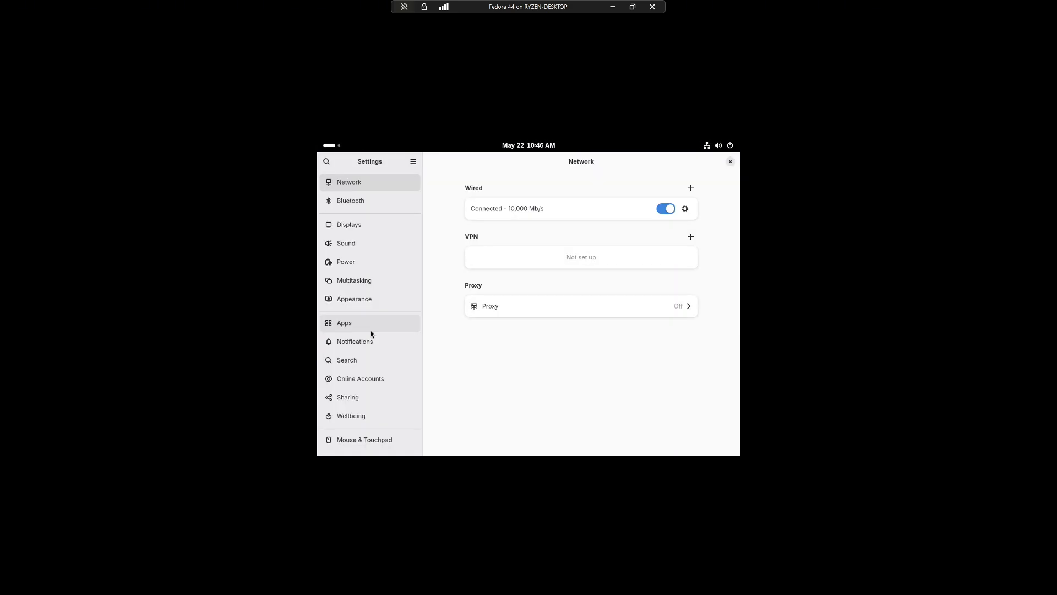
scroll(365, 386, down, 2)
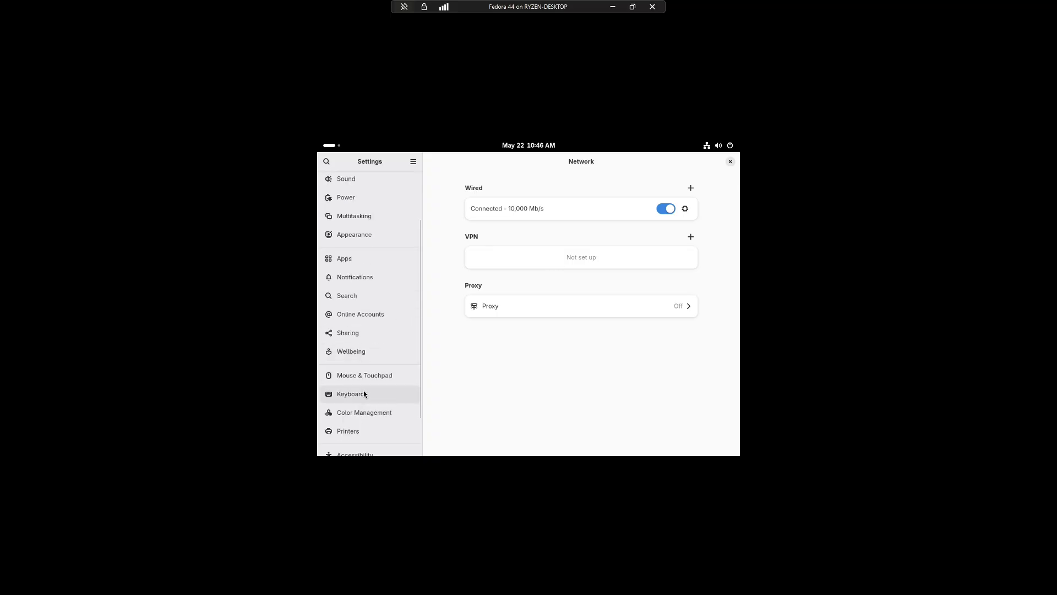
scroll(364, 394, down, 2)
scroll(364, 394, up, 5)
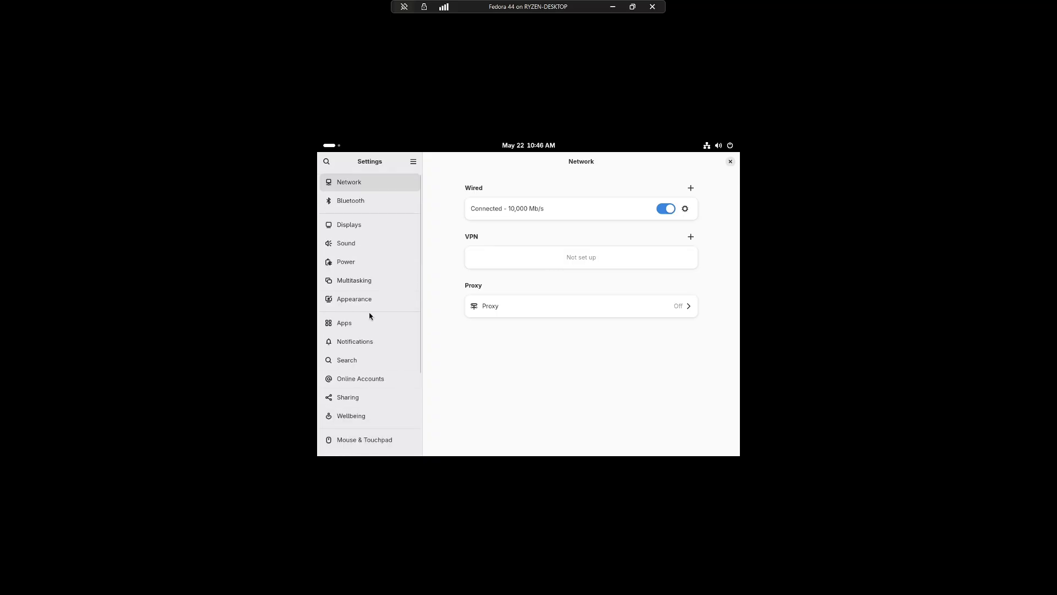
Set the display resolution to 1920 × 1080 (16:9) and keep the changes.
click(355, 225)
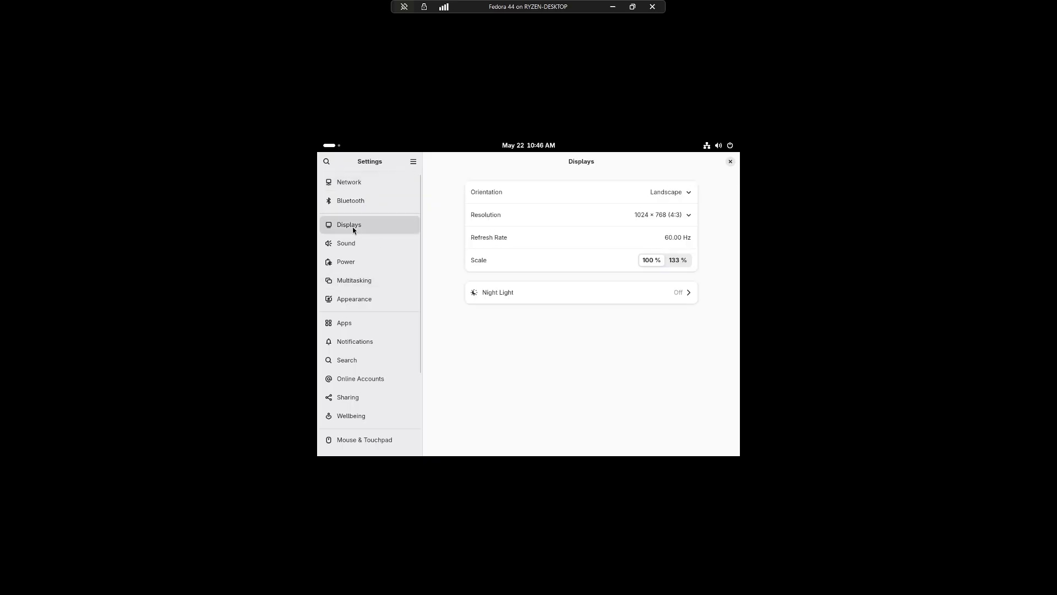
click(661, 214)
scroll(682, 244, up, 3)
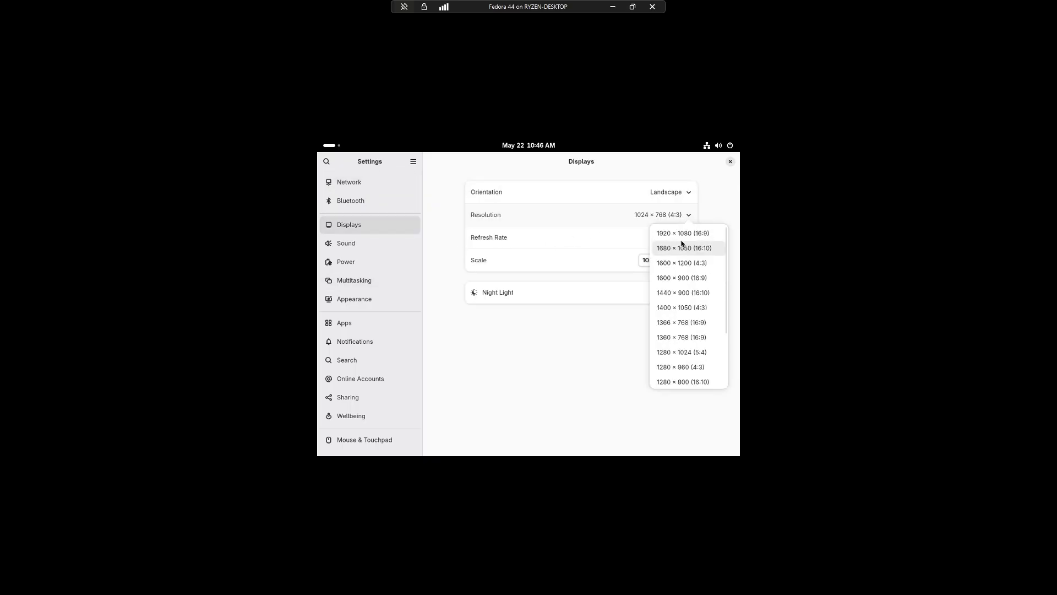
click(686, 234)
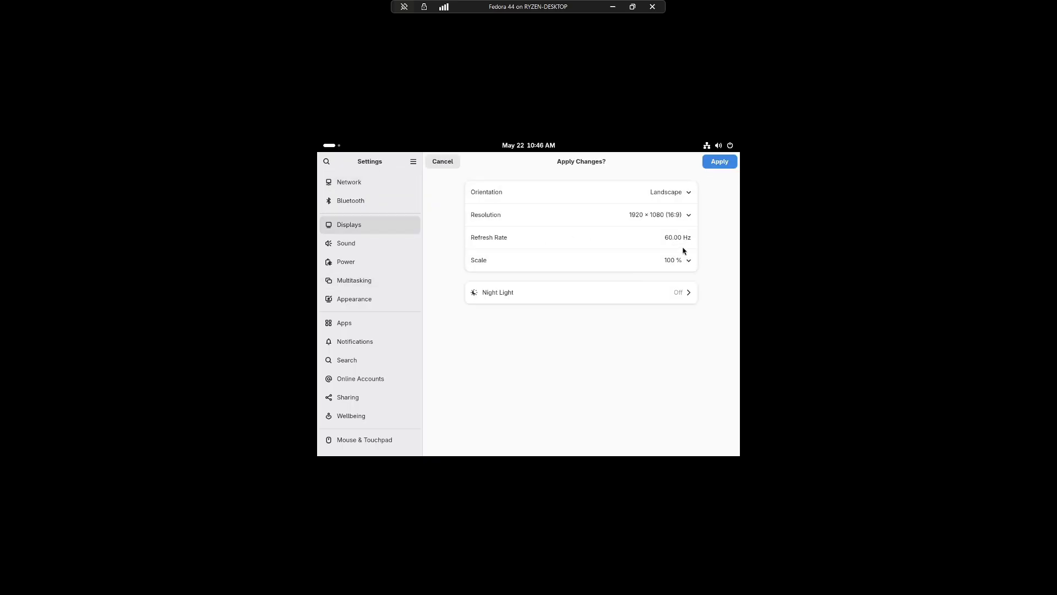
click(720, 161)
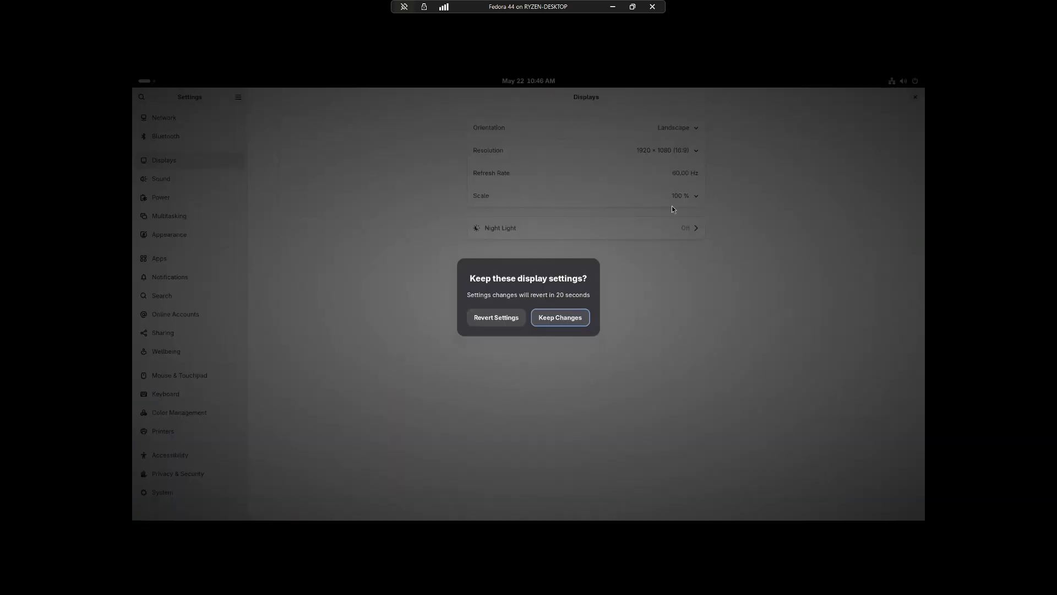
click(550, 319)
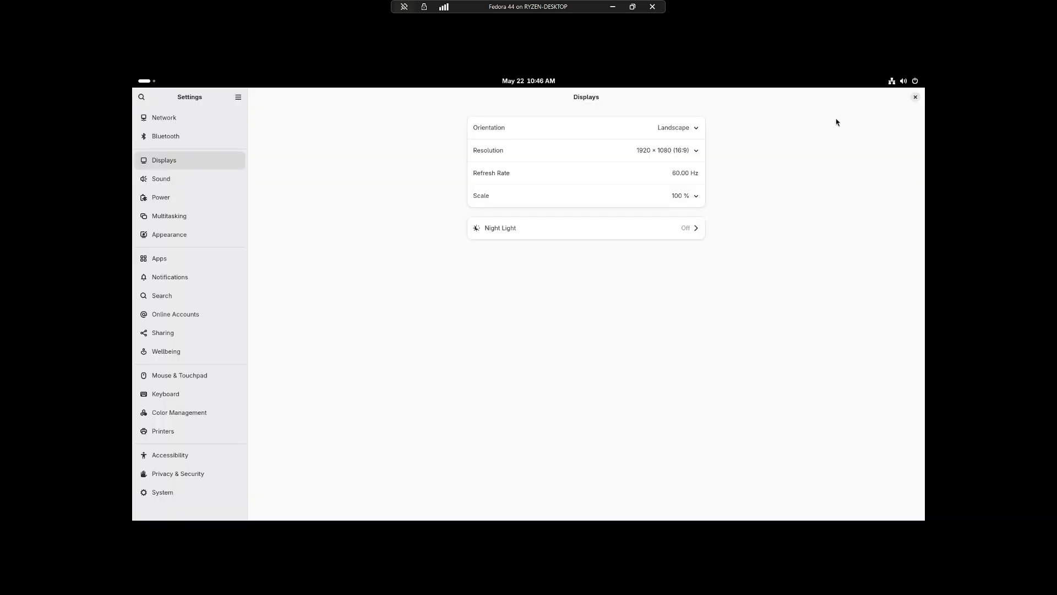
click(914, 94)
Open the desktop's background settings on the Appearance page, then close them.
right_click(552, 199)
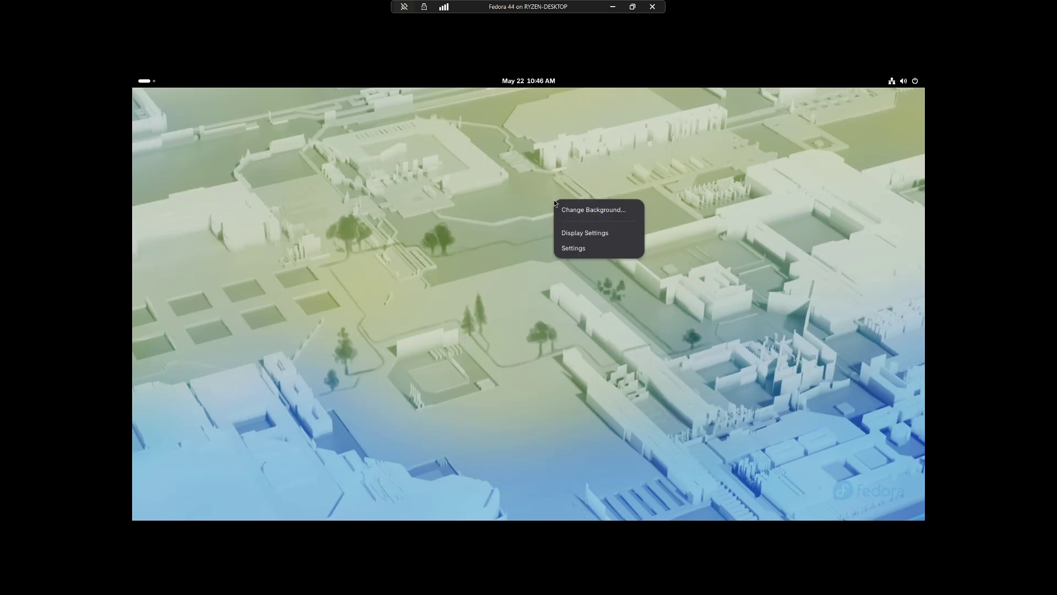
click(579, 208)
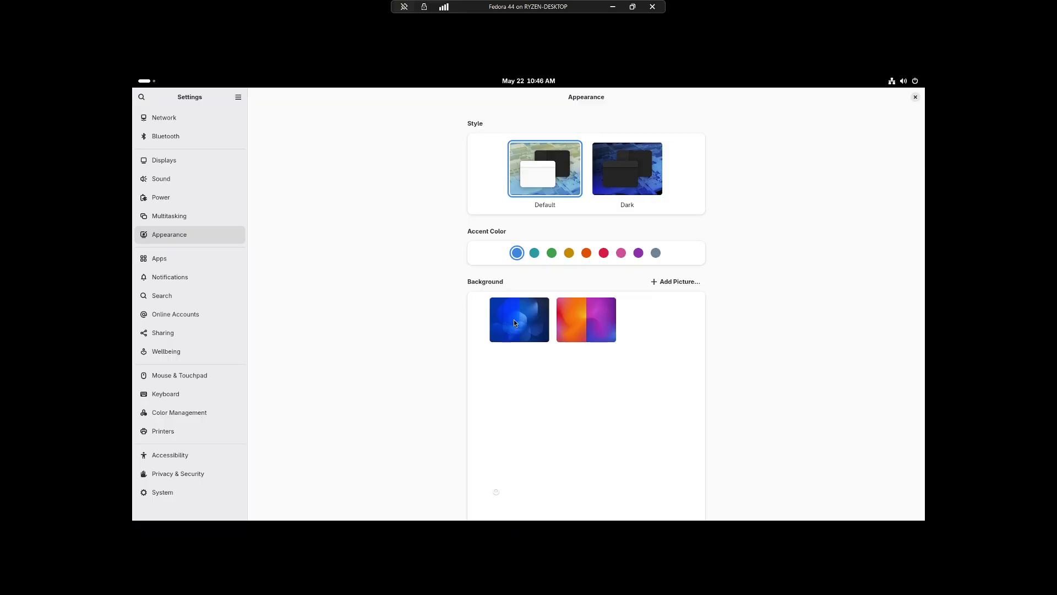
click(915, 98)
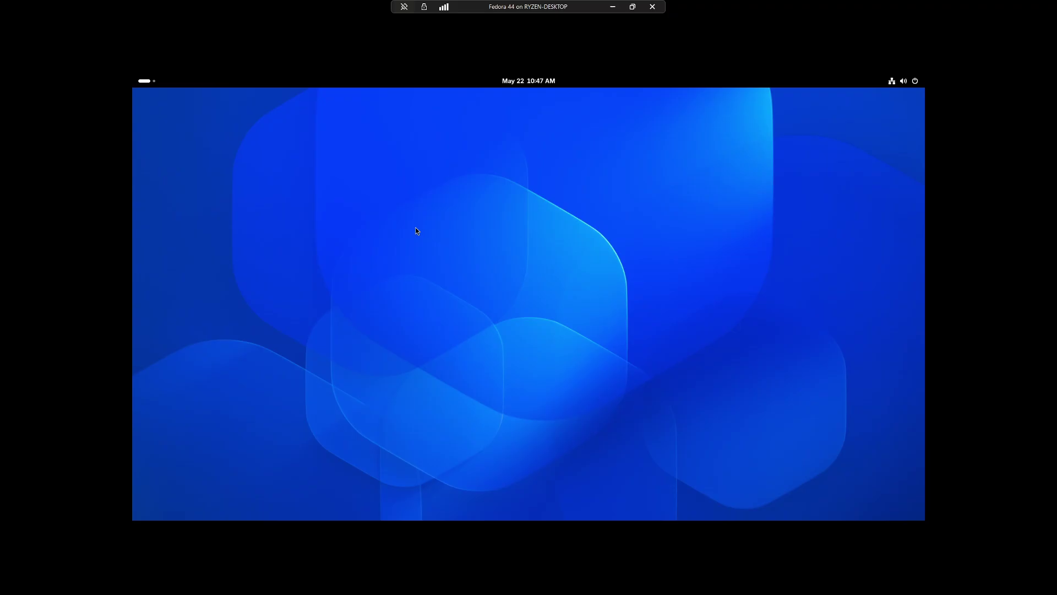
Launch GNOME Software from the Activities dash and nudge its window up-left while it refreshes.
click(151, 85)
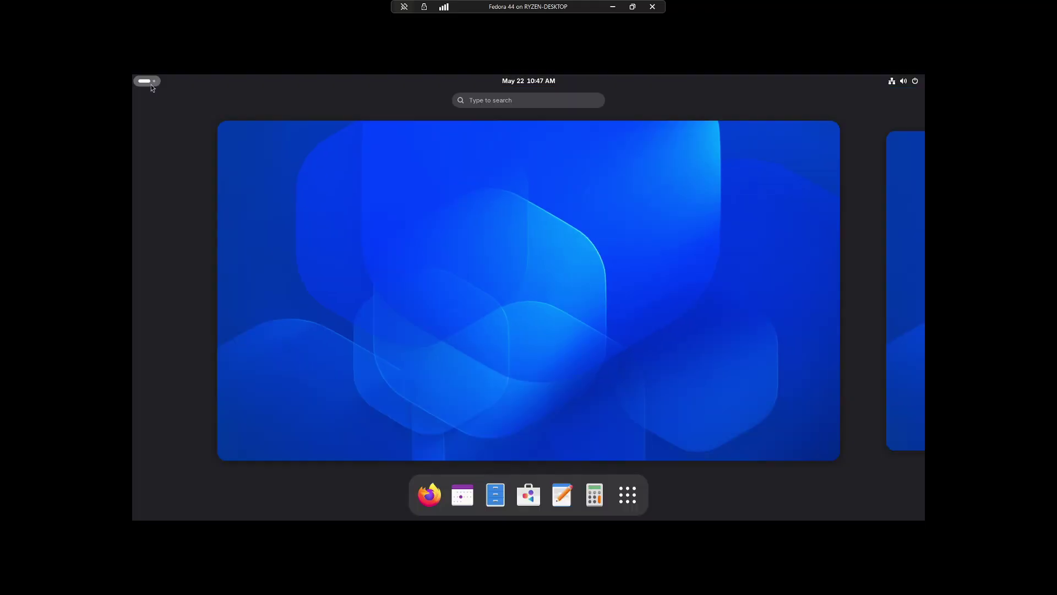
click(487, 264)
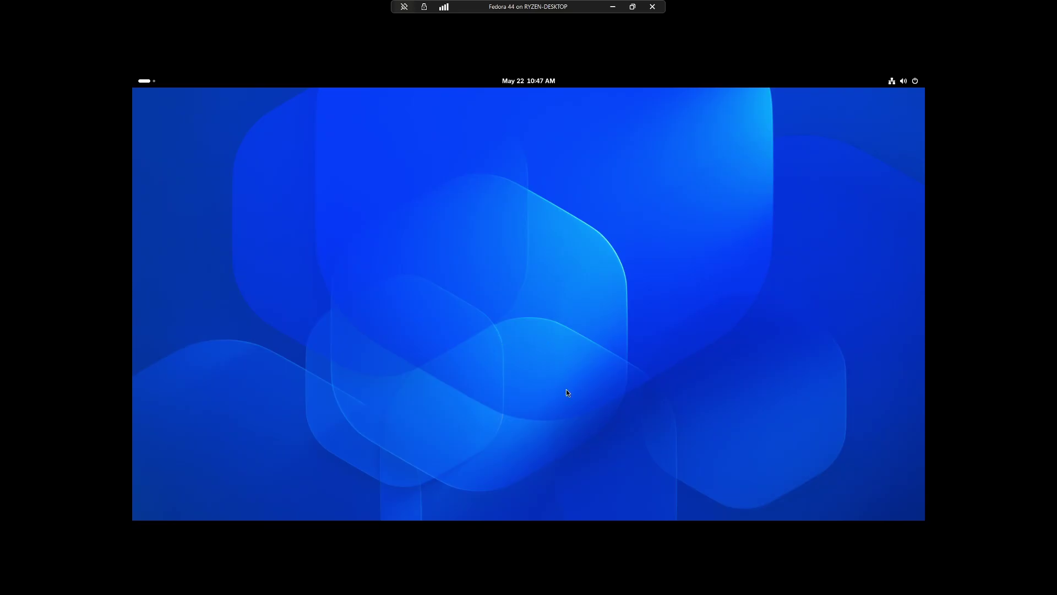
key(super)
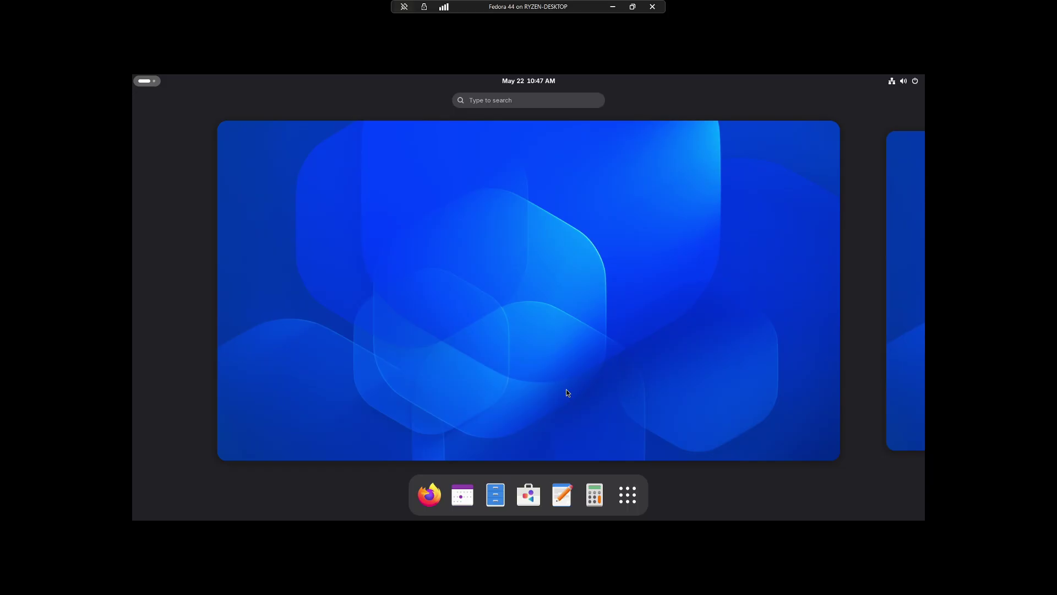
click(528, 494)
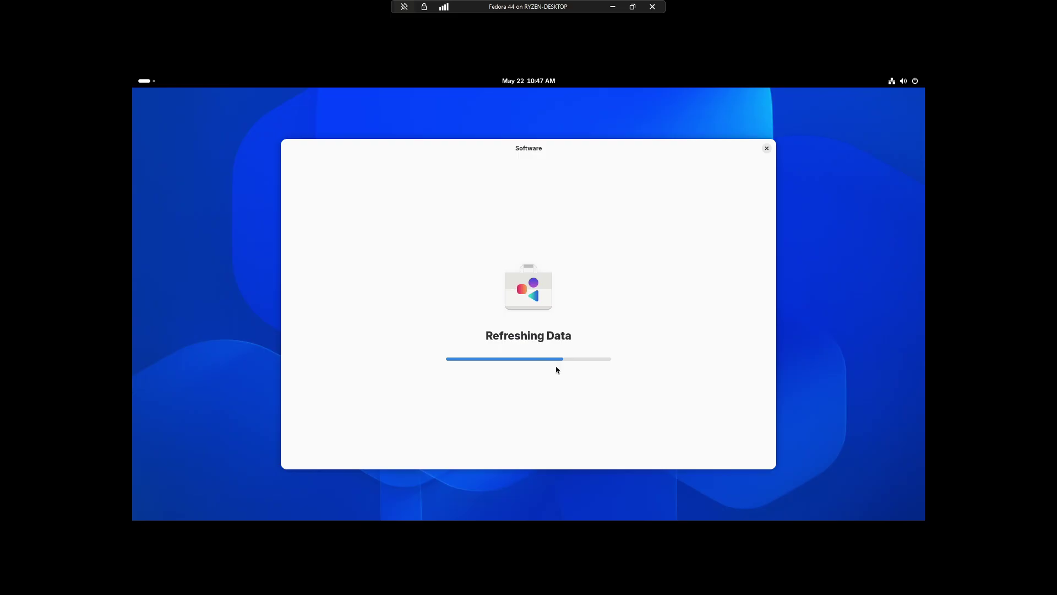
drag(650, 151, 611, 133)
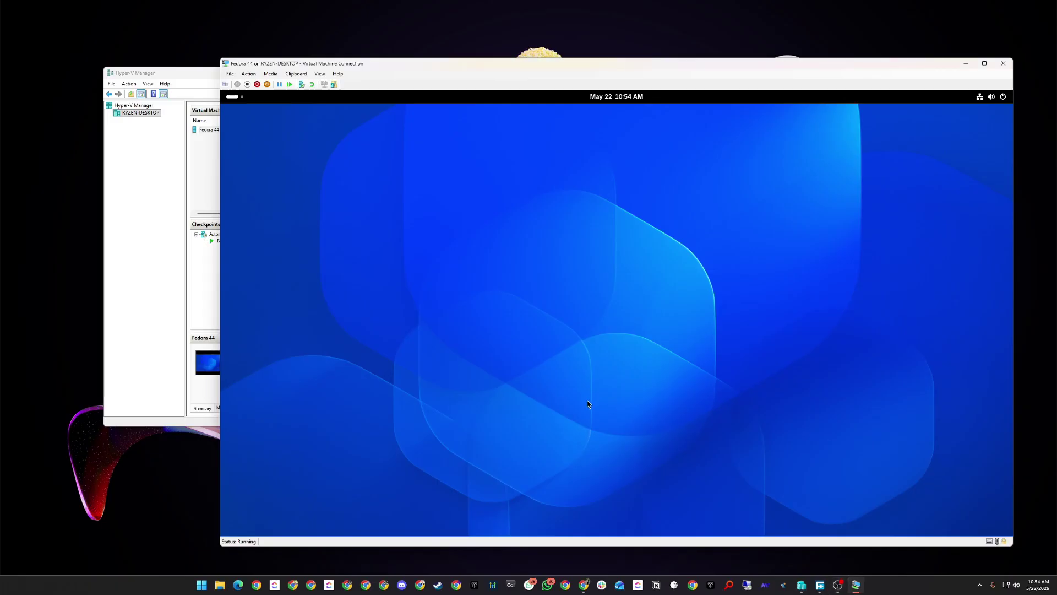
right_click(637, 498)
click(737, 484)
Launch System Monitor from the System app folder and move the VM window down-left.
key(super)
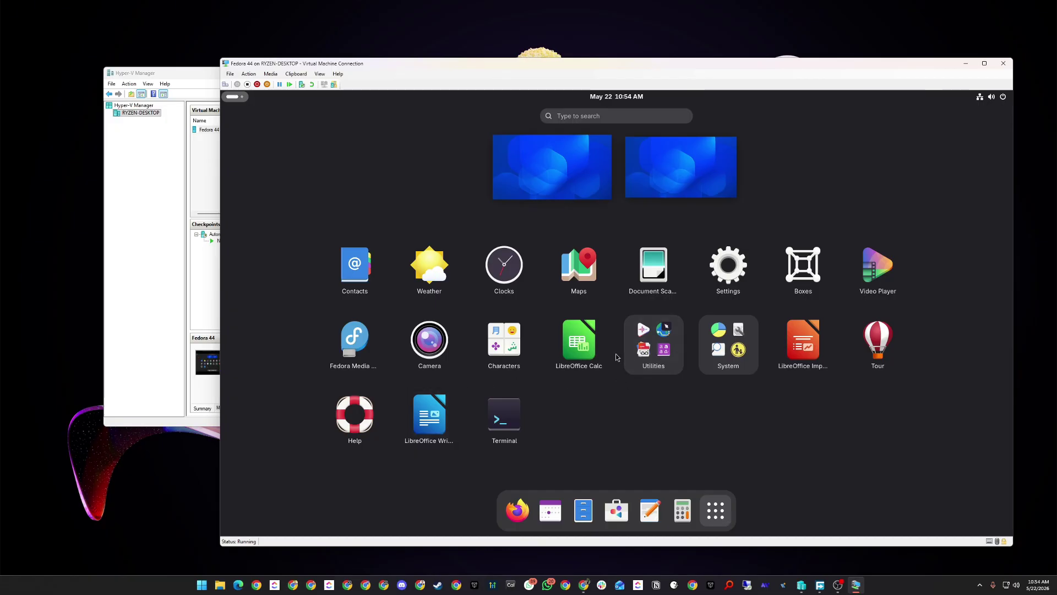
click(656, 339)
click(797, 423)
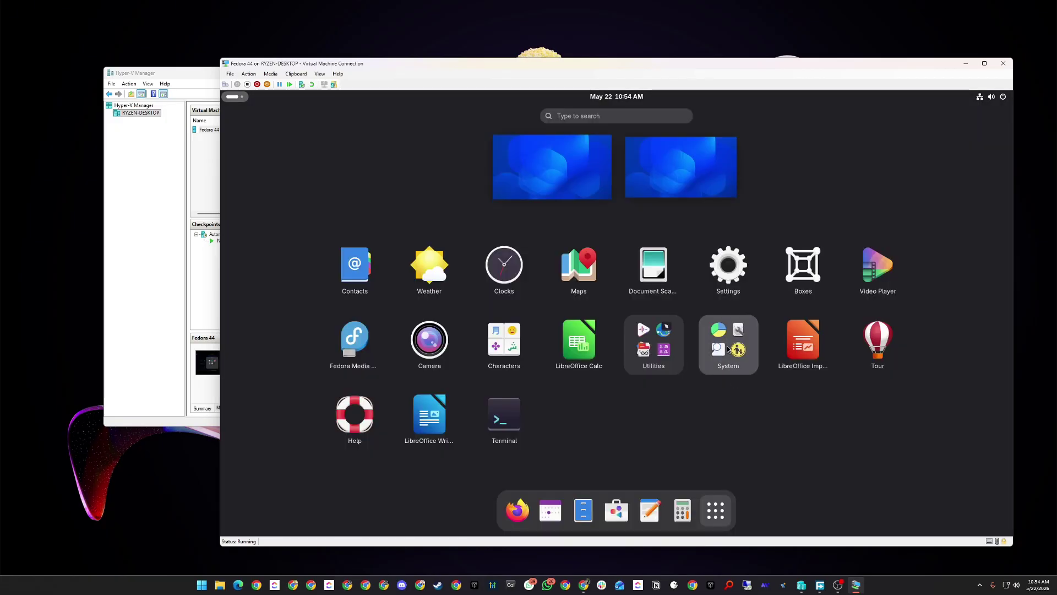
click(715, 330)
click(619, 370)
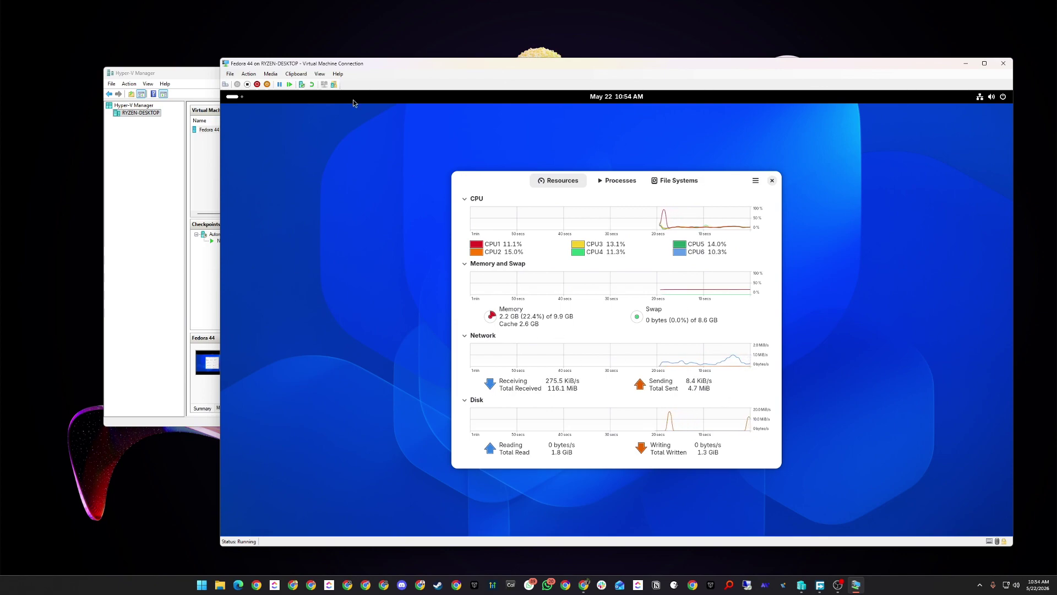
drag(325, 66, 266, 76)
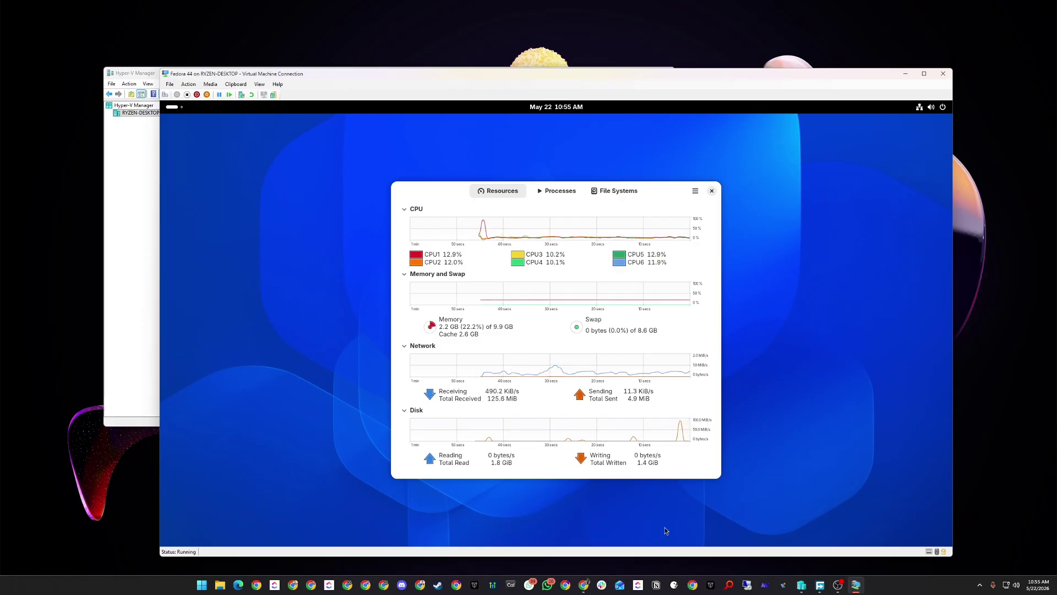
Open GNOME Software briefly, close it mid-refresh, then close System Monitor.
key(super)
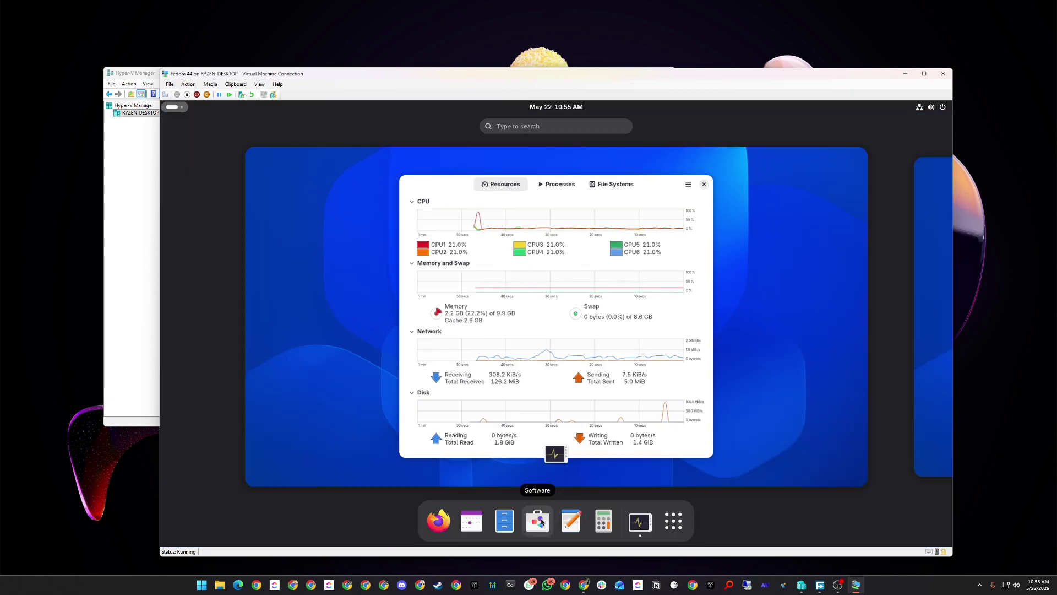
click(540, 517)
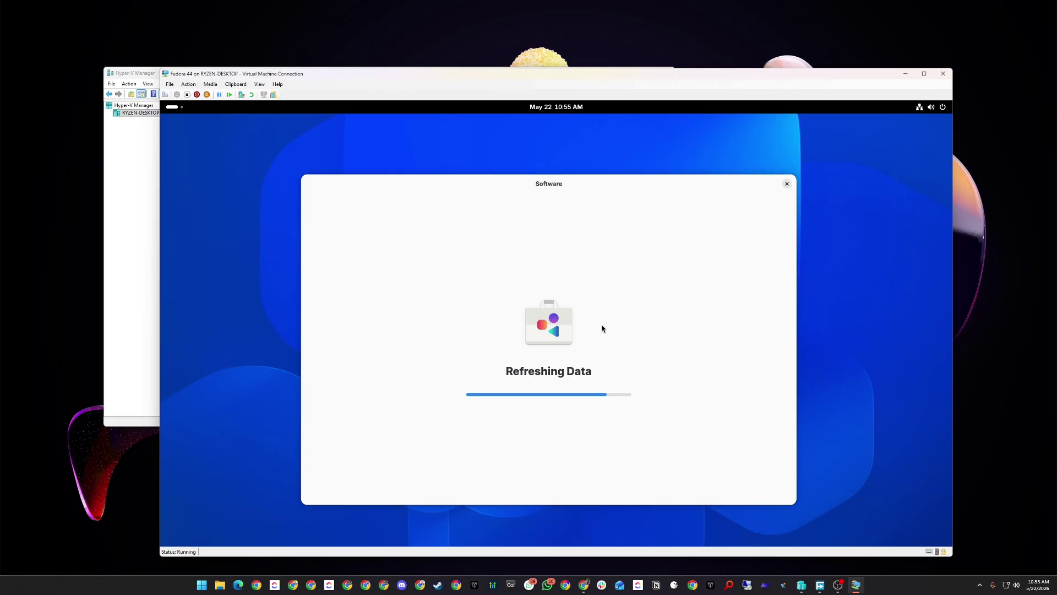
click(787, 185)
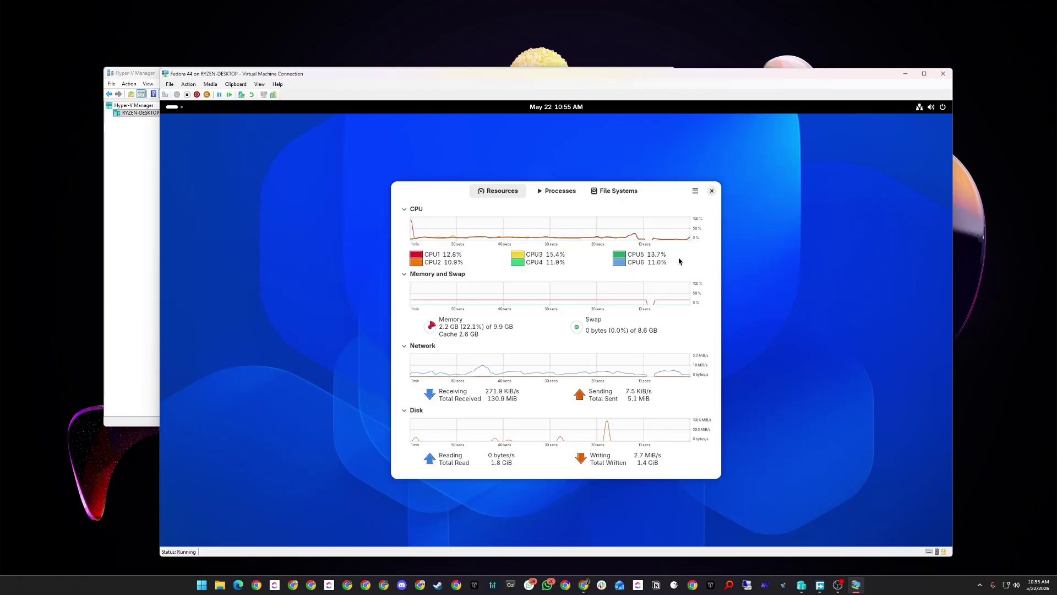
click(711, 190)
Open Settings from the desktop menu and restore it to a smaller centred window.
right_click(624, 500)
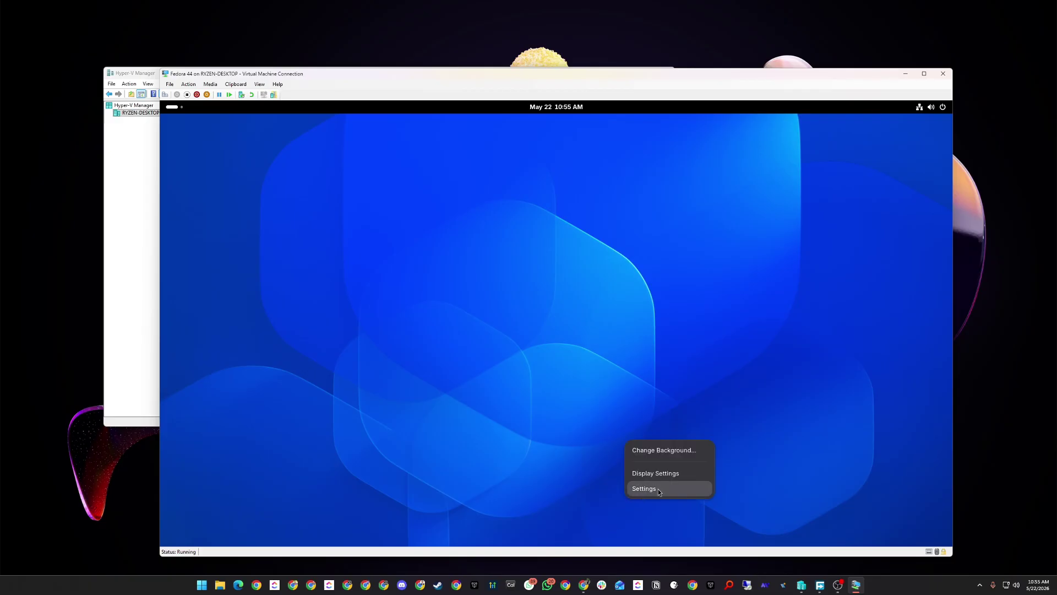
click(653, 490)
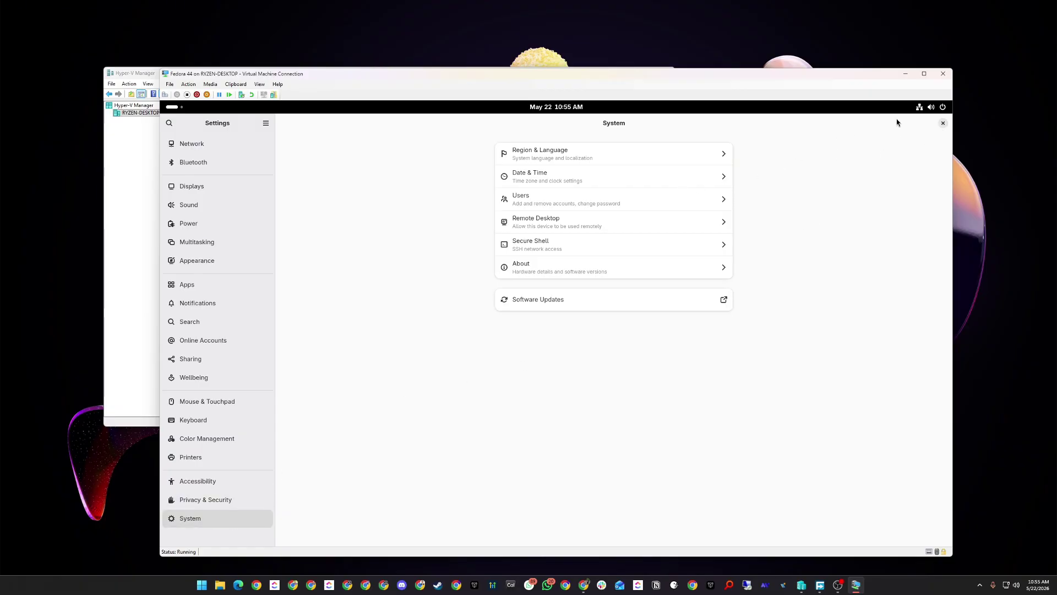
double_click(907, 129)
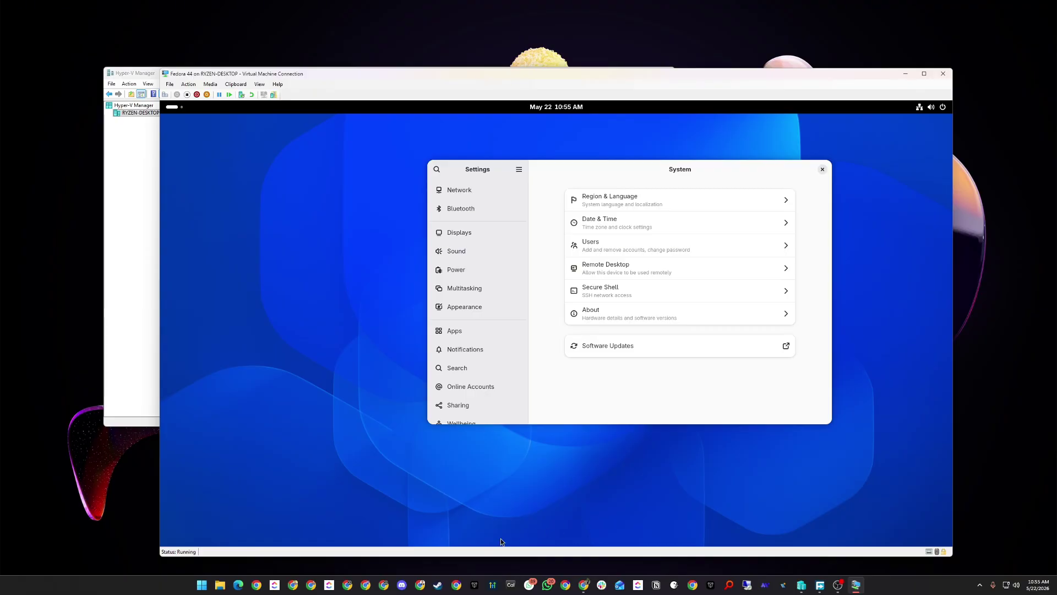
key(super)
Launch GNOME Software and look through its Installed, Explore and Updates pages.
click(548, 528)
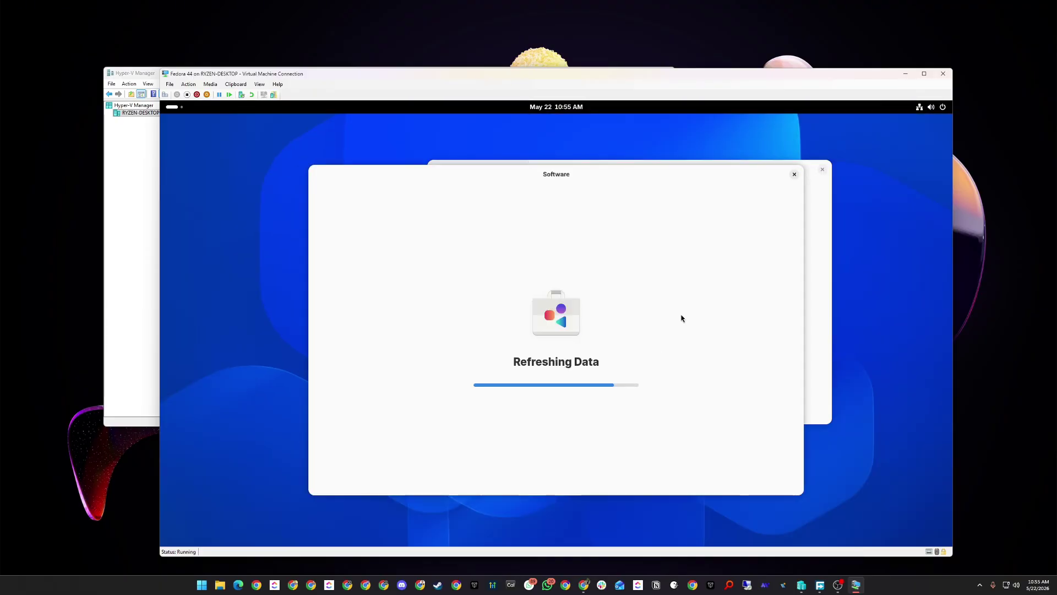
click(503, 174)
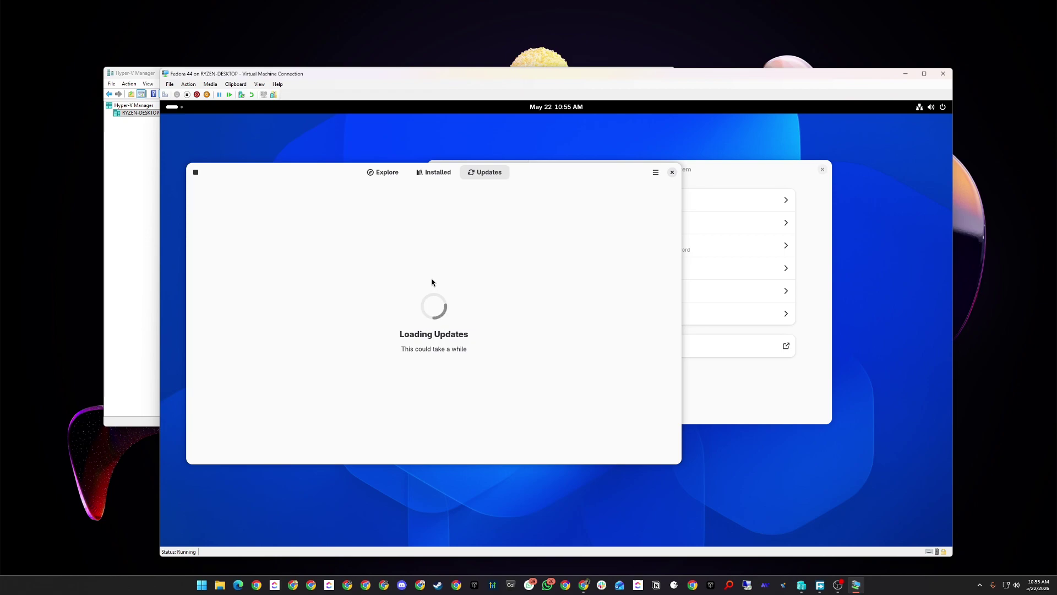
click(430, 174)
click(382, 174)
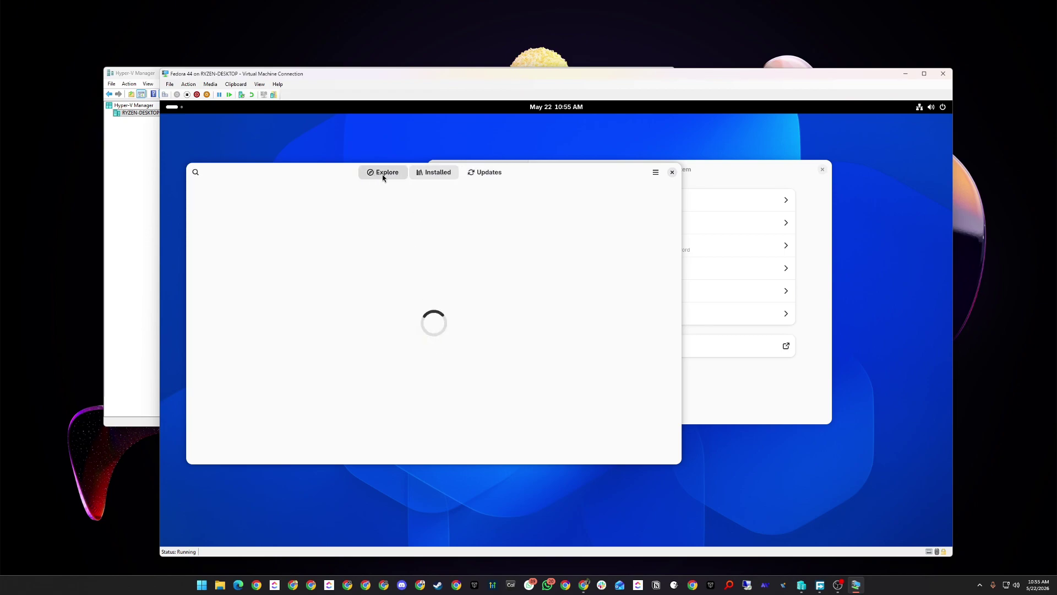
click(472, 174)
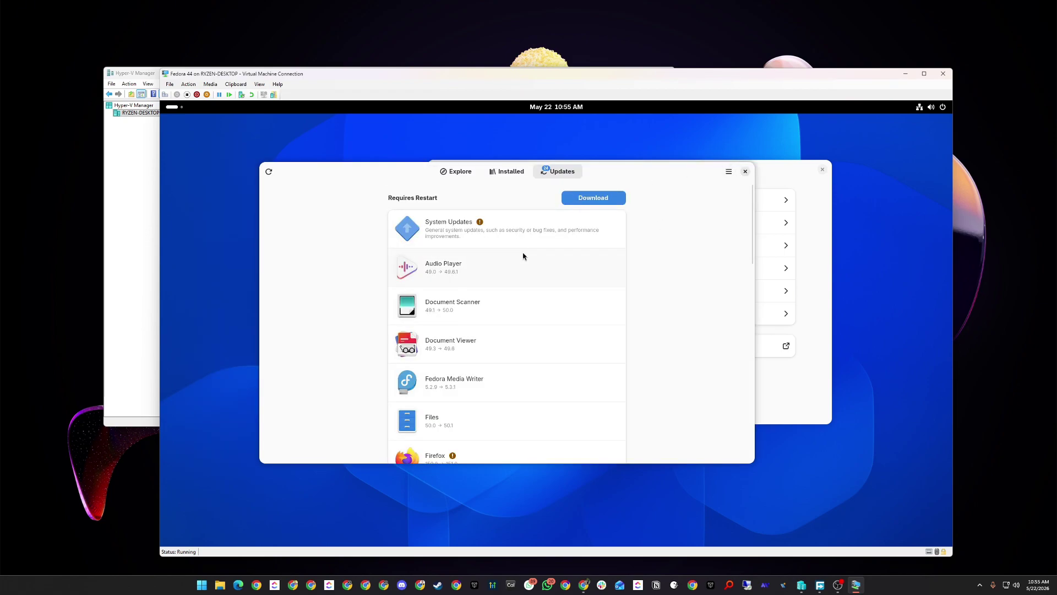
Maximize the Software window and scroll through the list of pending updates.
scroll(525, 264, down, 10)
double_click(691, 167)
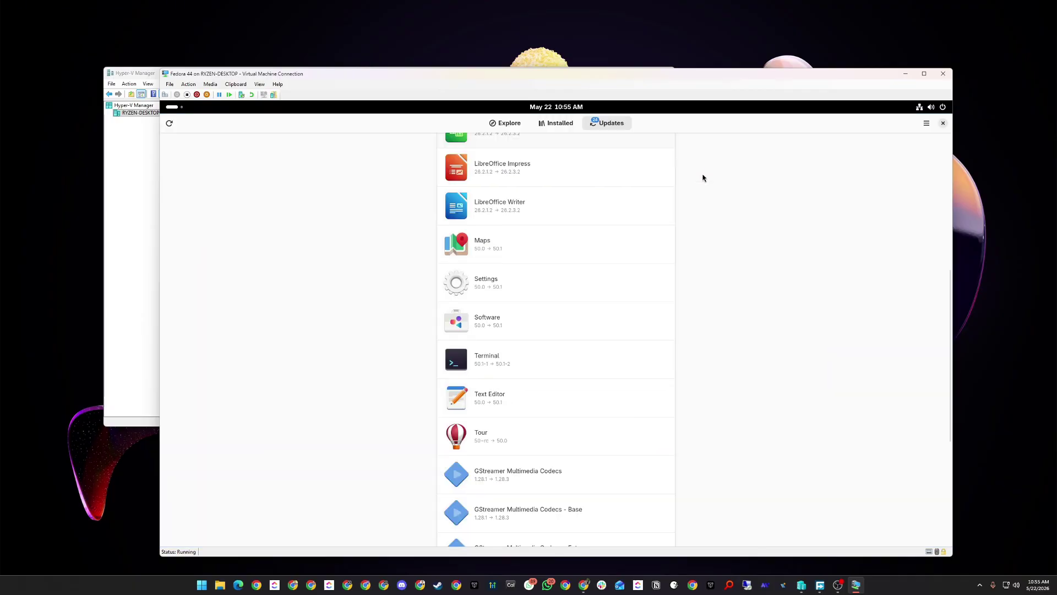
scroll(703, 177, up, 5)
double_click(798, 128)
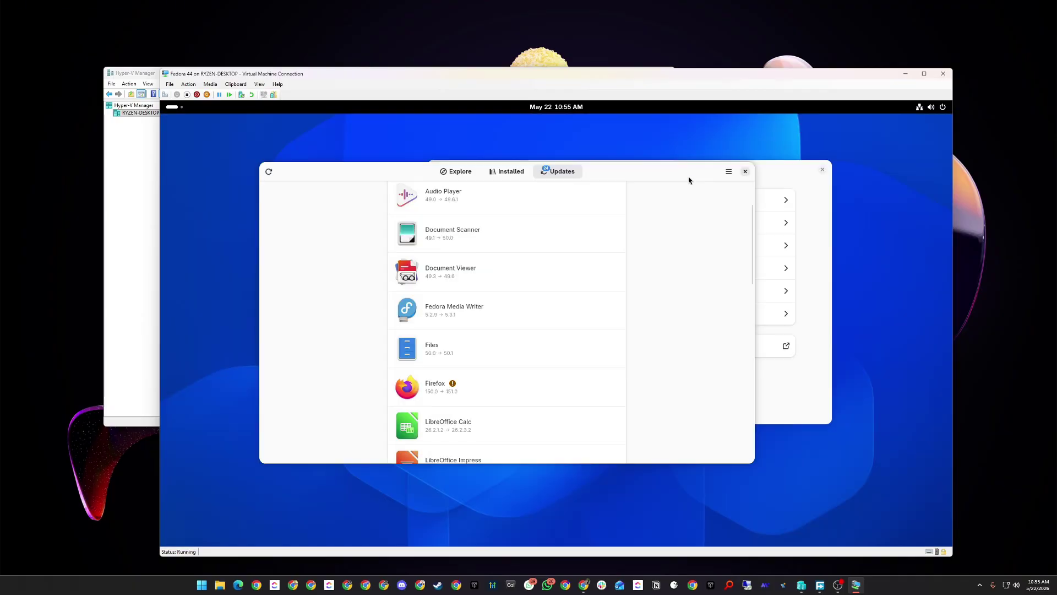
double_click(673, 175)
double_click(817, 128)
double_click(689, 170)
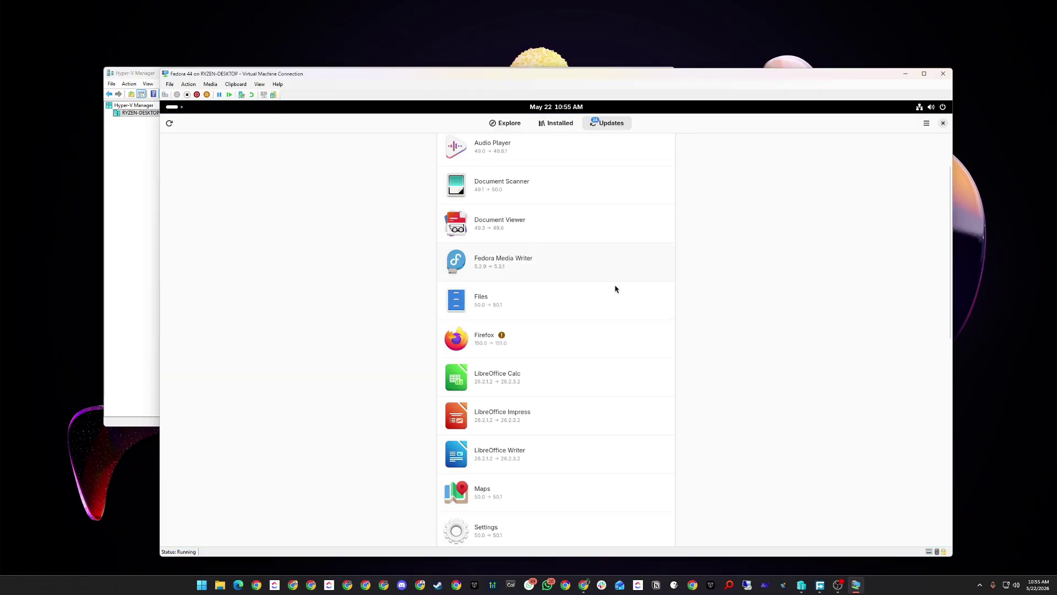
scroll(615, 298, up, 1)
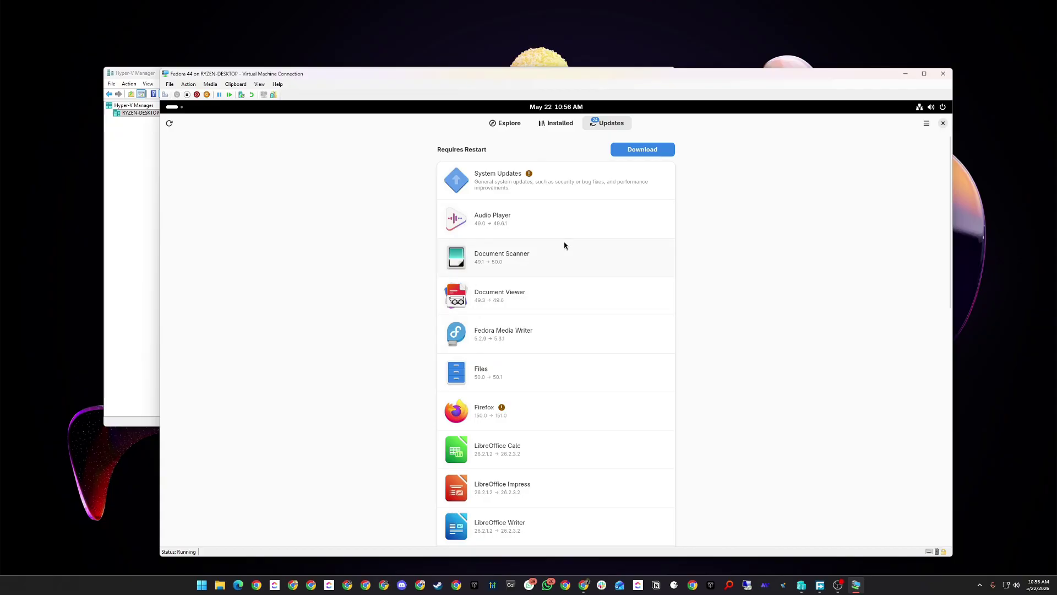
scroll(564, 248, down, 1)
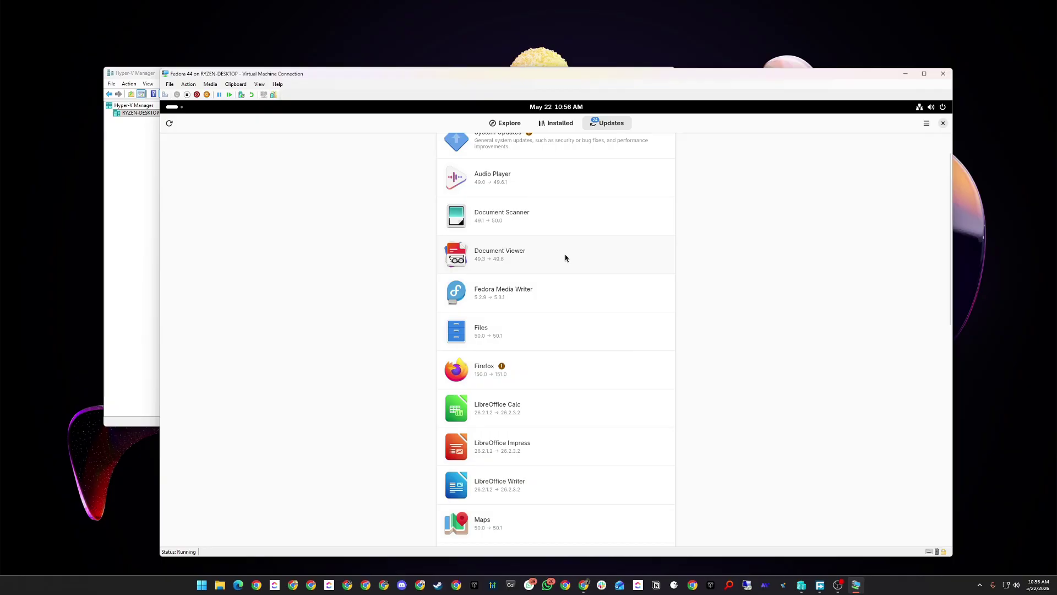
scroll(610, 357, down, 6)
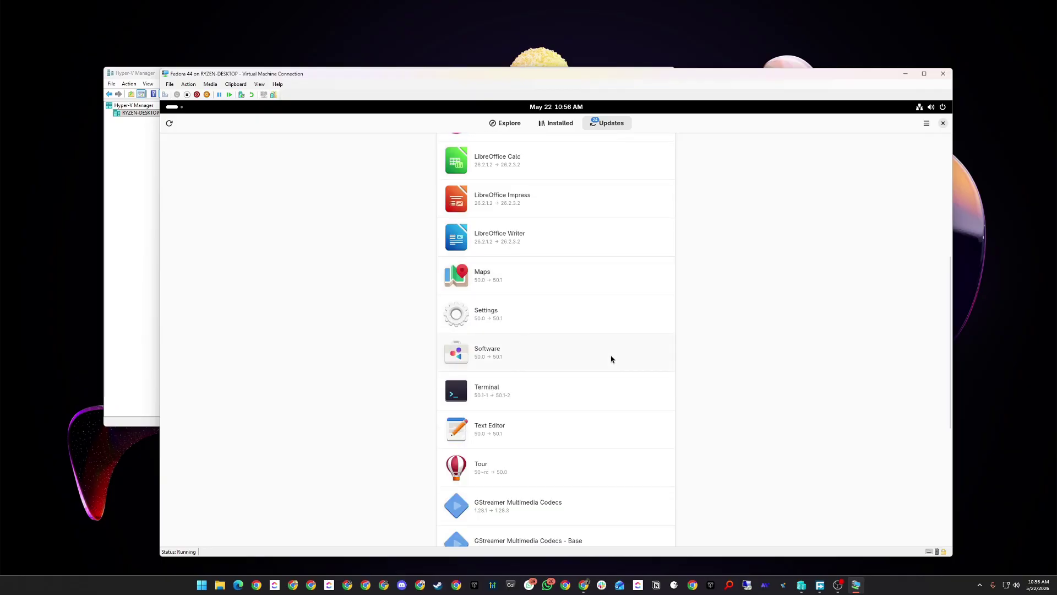
scroll(611, 359, down, 7)
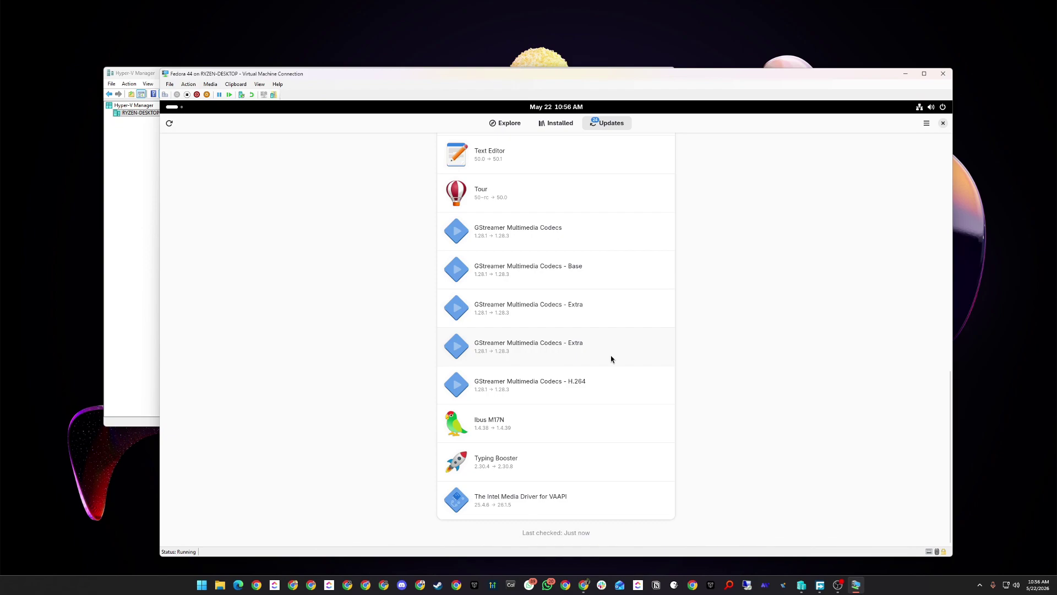
scroll(611, 358, up, 13)
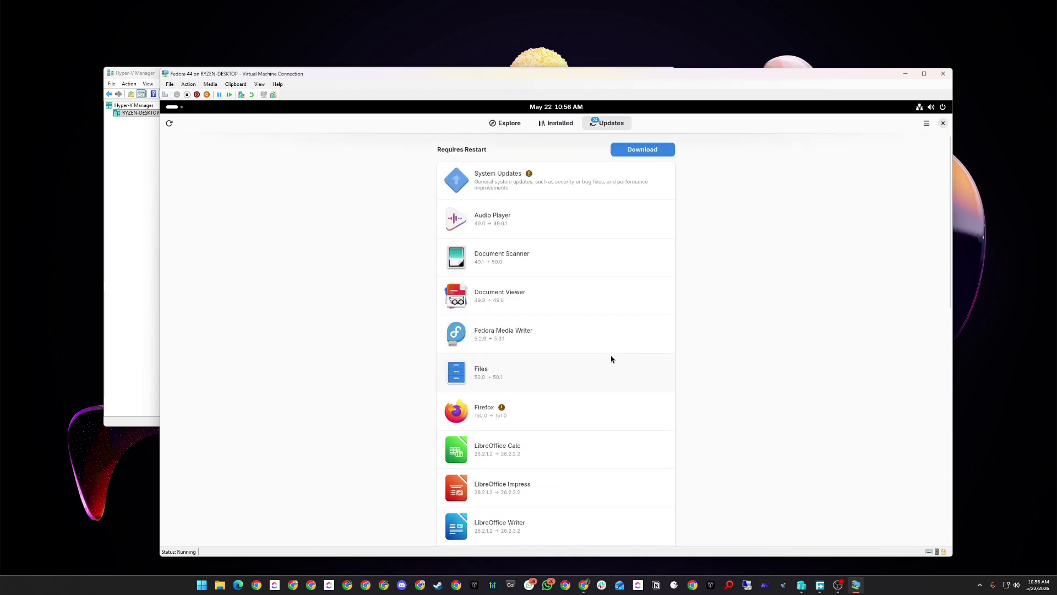
Inspect the System Updates package list, close it, and switch to the Installed apps list.
click(485, 185)
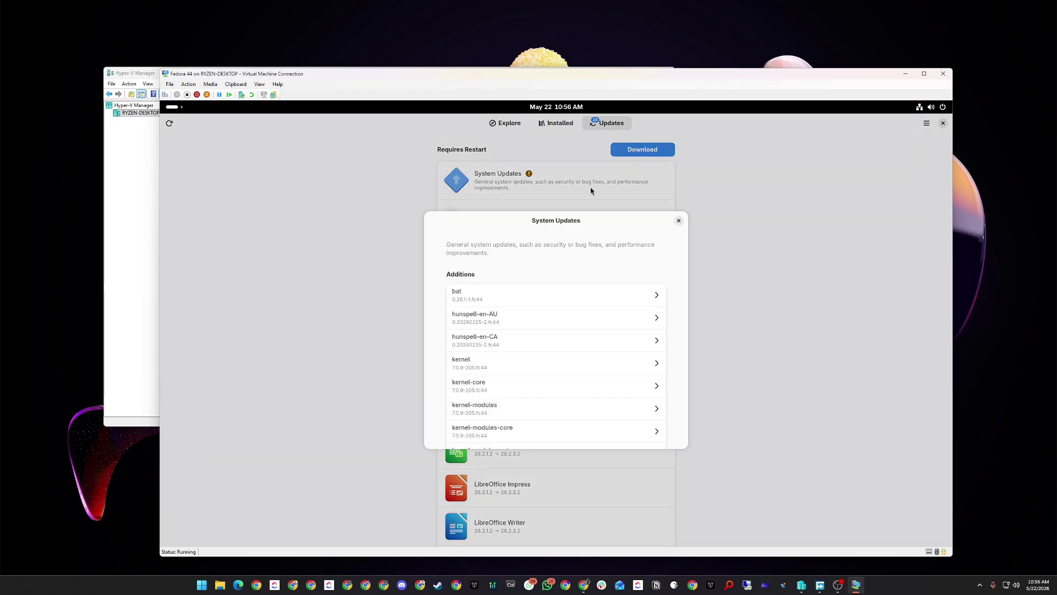
scroll(573, 319, down, 10)
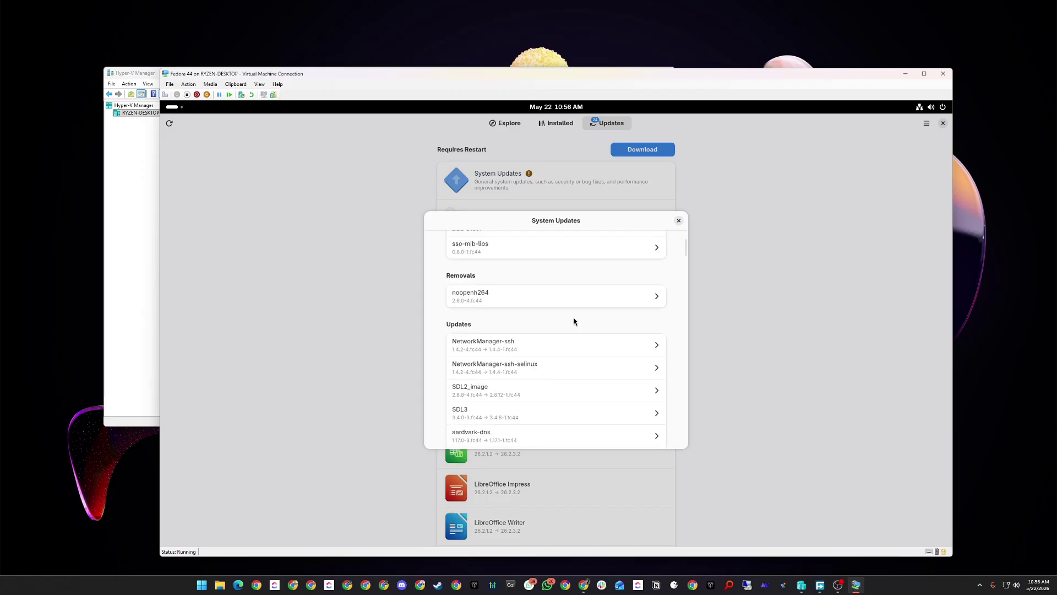
scroll(574, 321, down, 5)
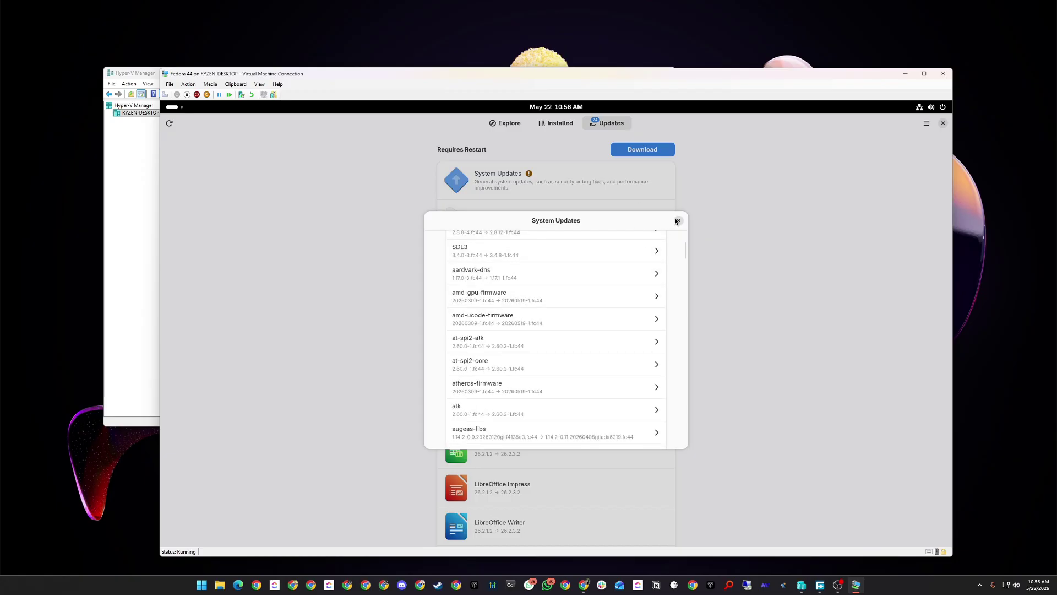
click(678, 221)
scroll(578, 321, down, 10)
click(559, 123)
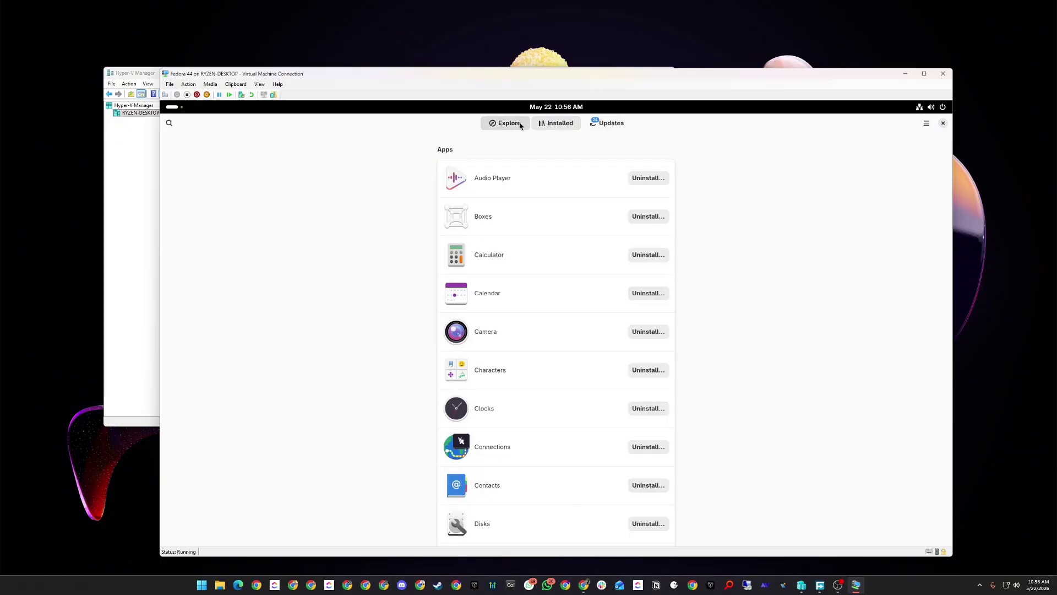
Browse the Explore page and begin an app search with 'o'.
click(520, 124)
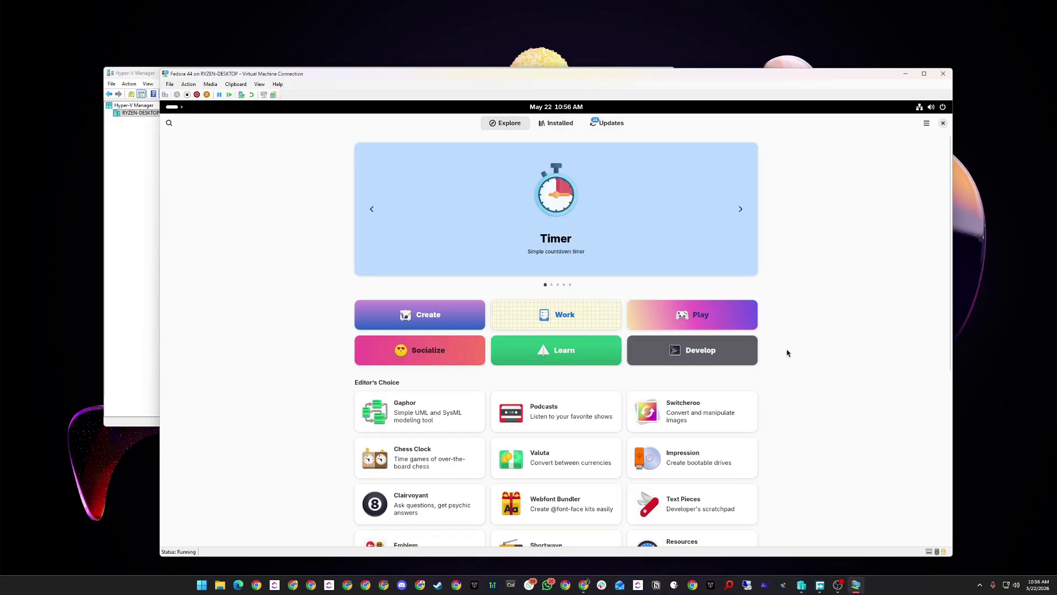
scroll(596, 384, down, 5)
scroll(596, 385, up, 5)
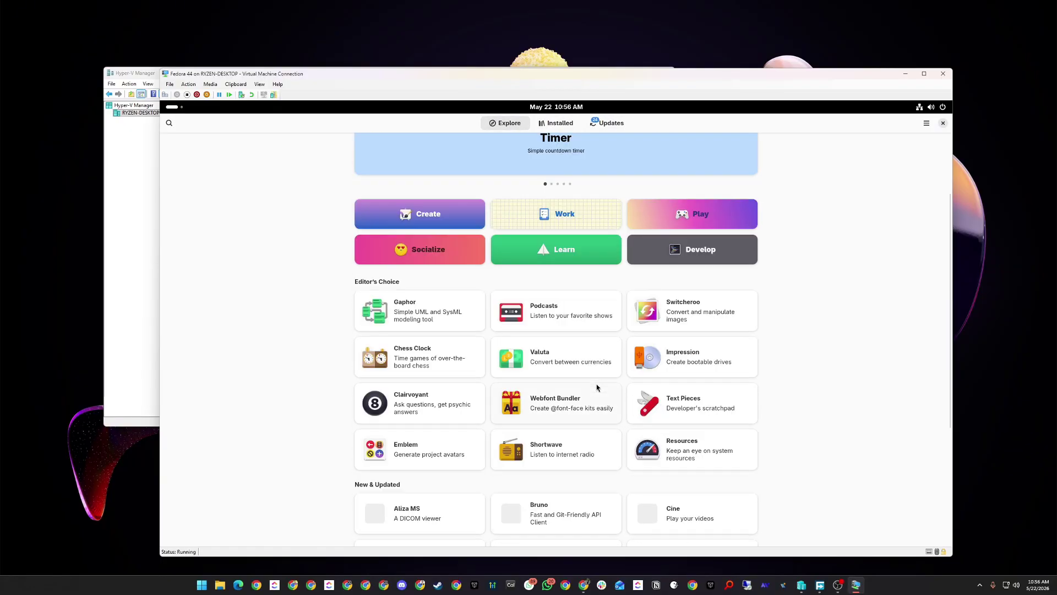
click(169, 122)
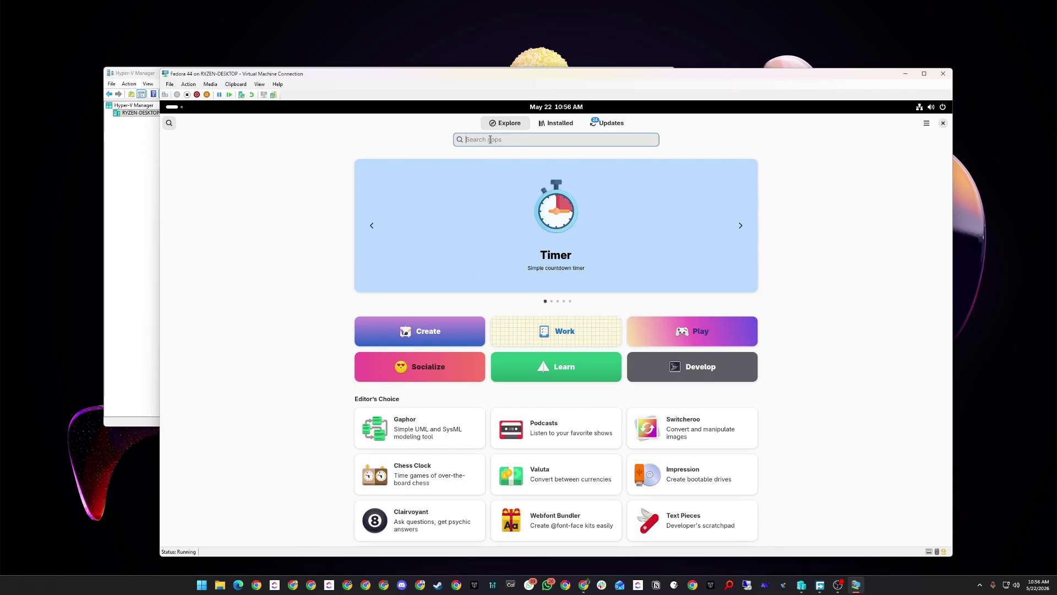
text(obs)
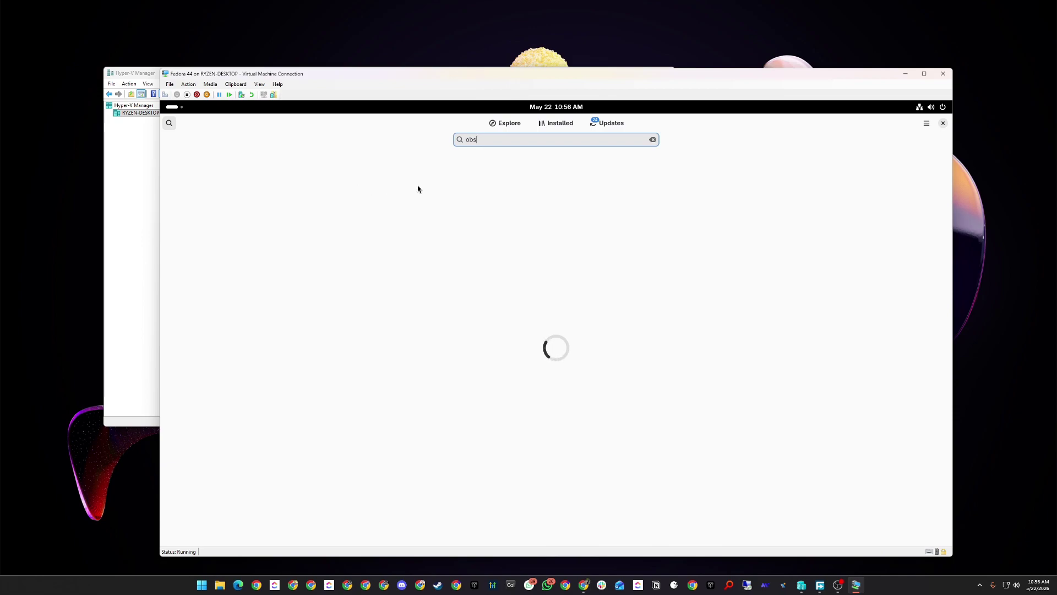
Review the Installed and Updates pages, then search the catalogue for 'ob'.
click(498, 124)
click(550, 125)
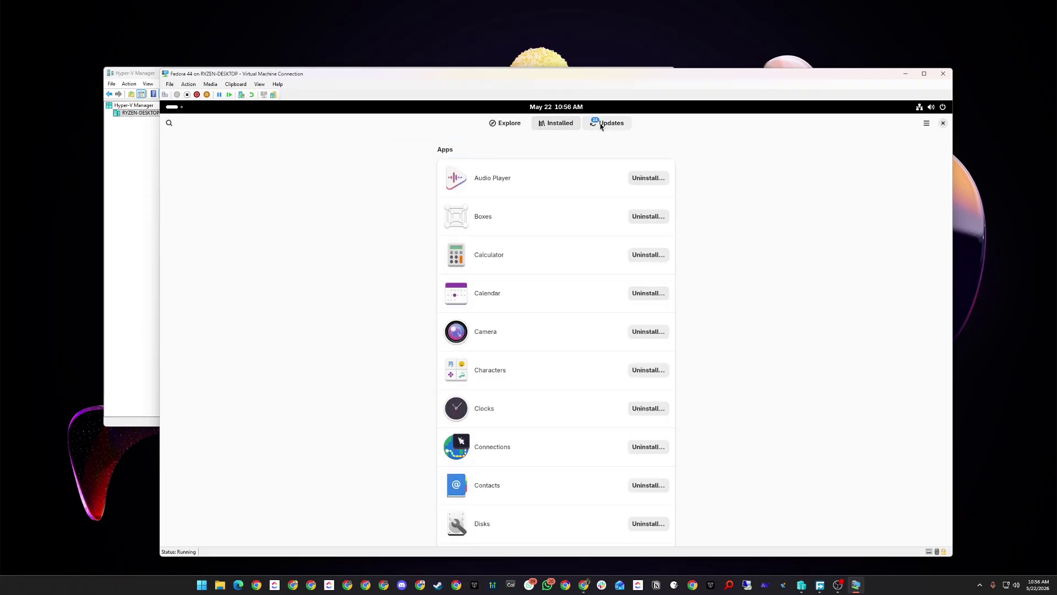
click(510, 124)
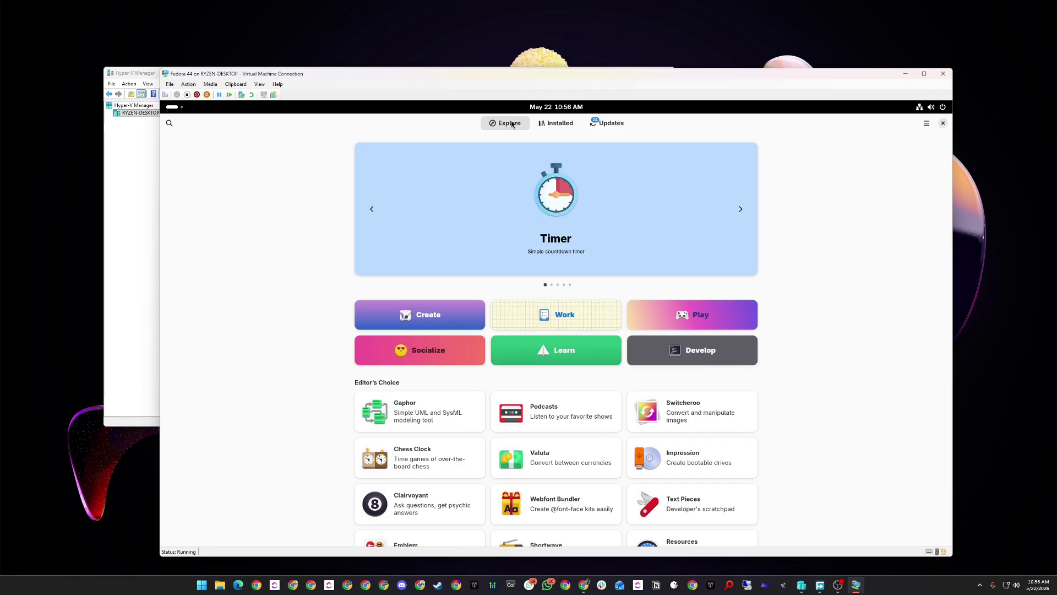
click(611, 126)
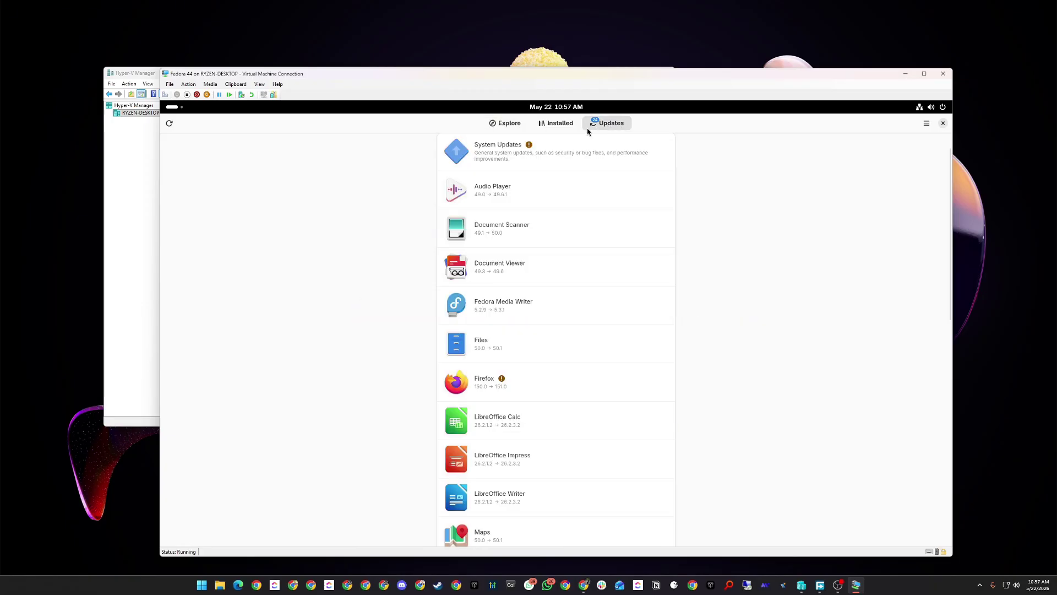
click(535, 132)
click(487, 131)
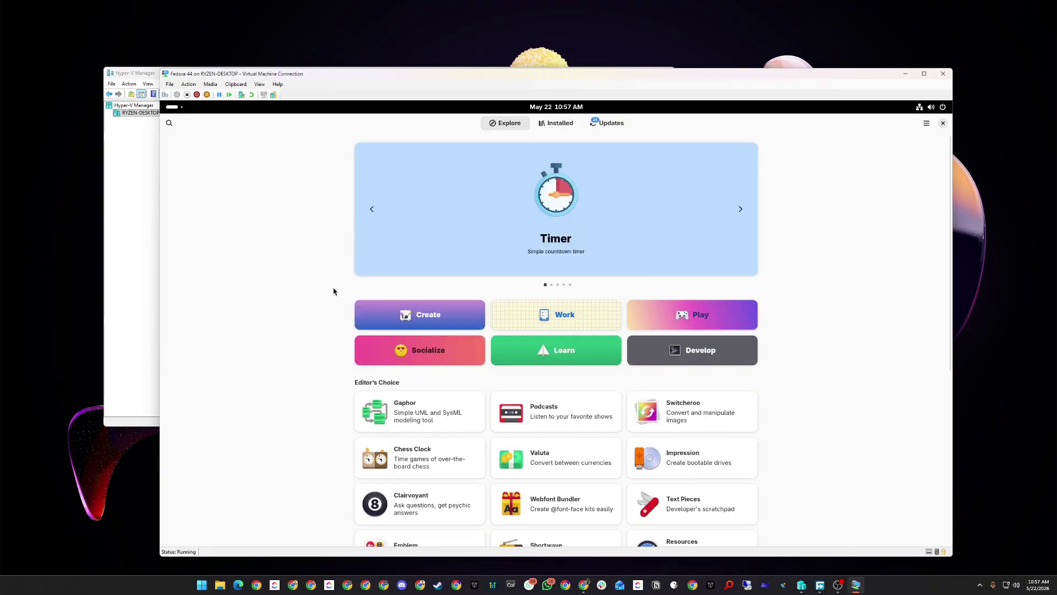
click(171, 126)
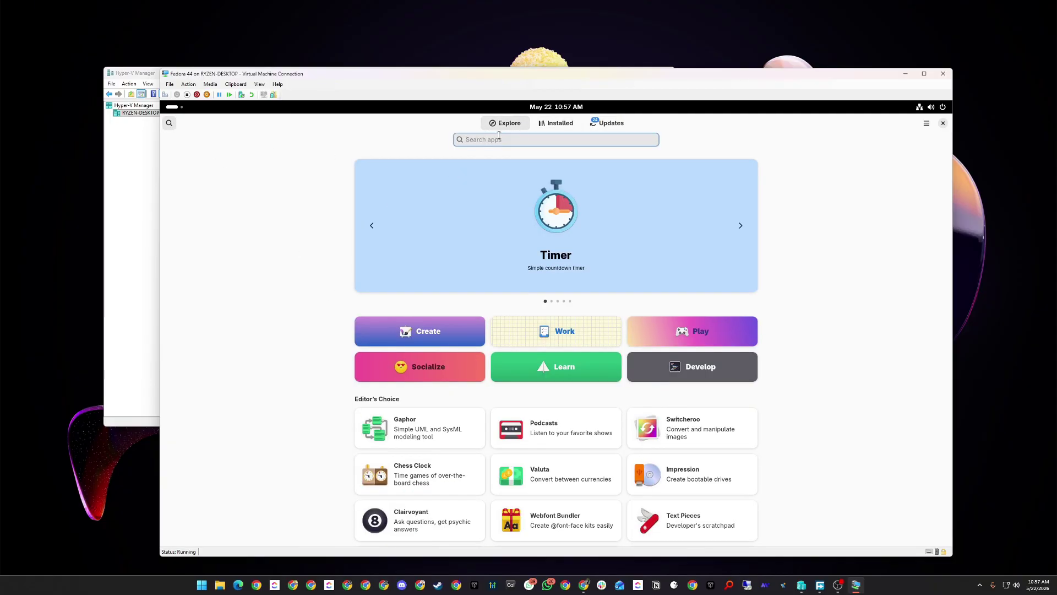
text(obs)
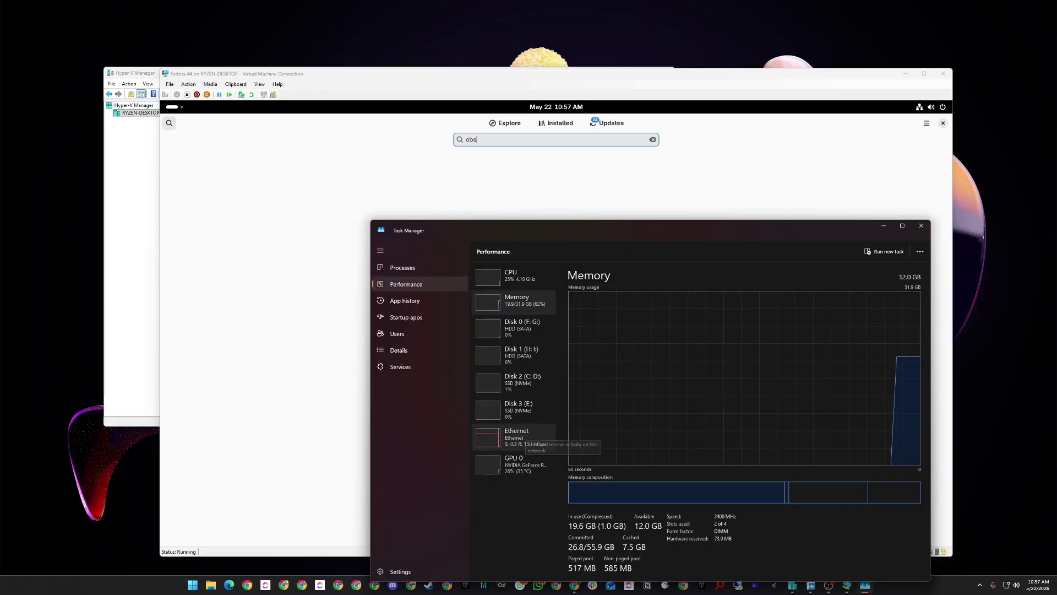
Check the host's Ethernet throughput and running processes in Task Manager, then close it.
click(515, 438)
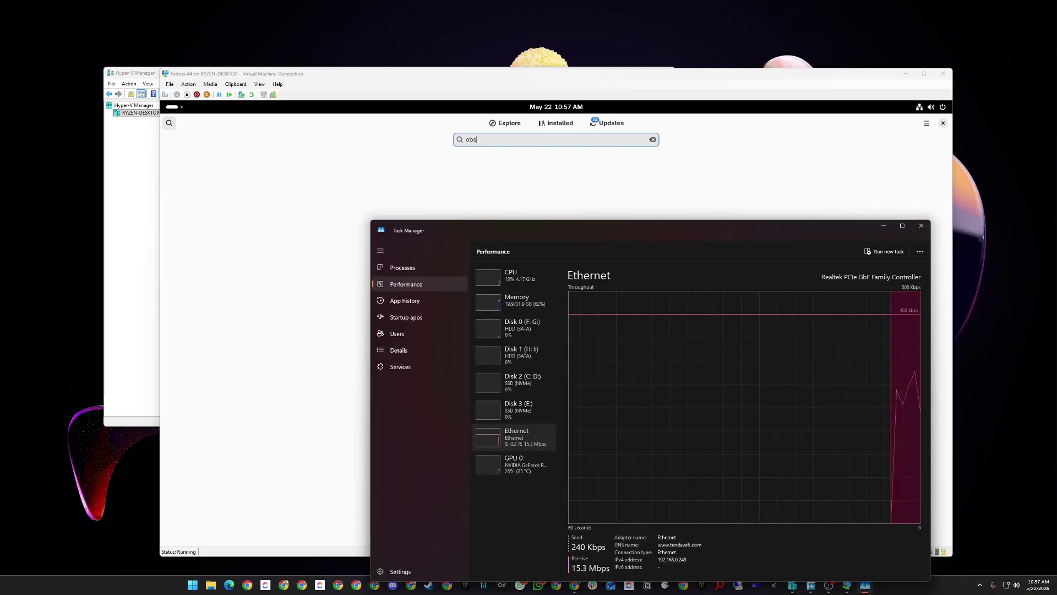
click(402, 268)
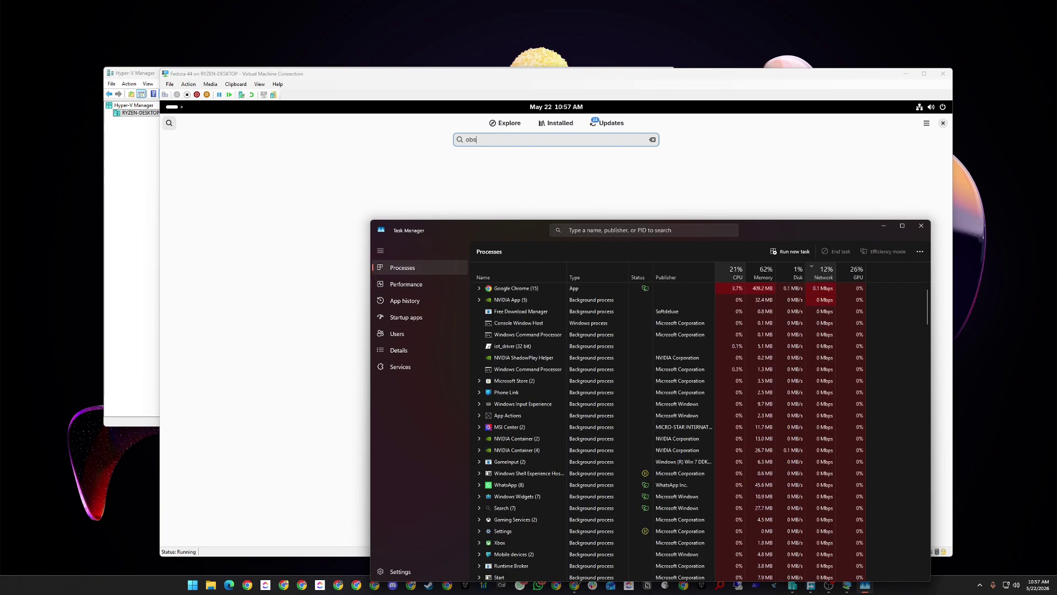
click(405, 284)
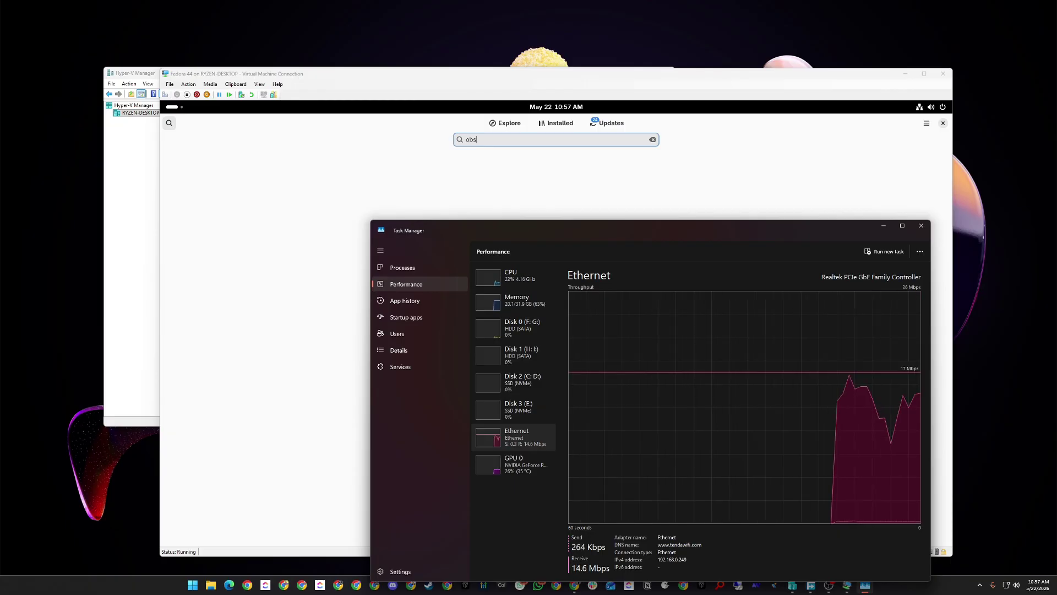
click(921, 225)
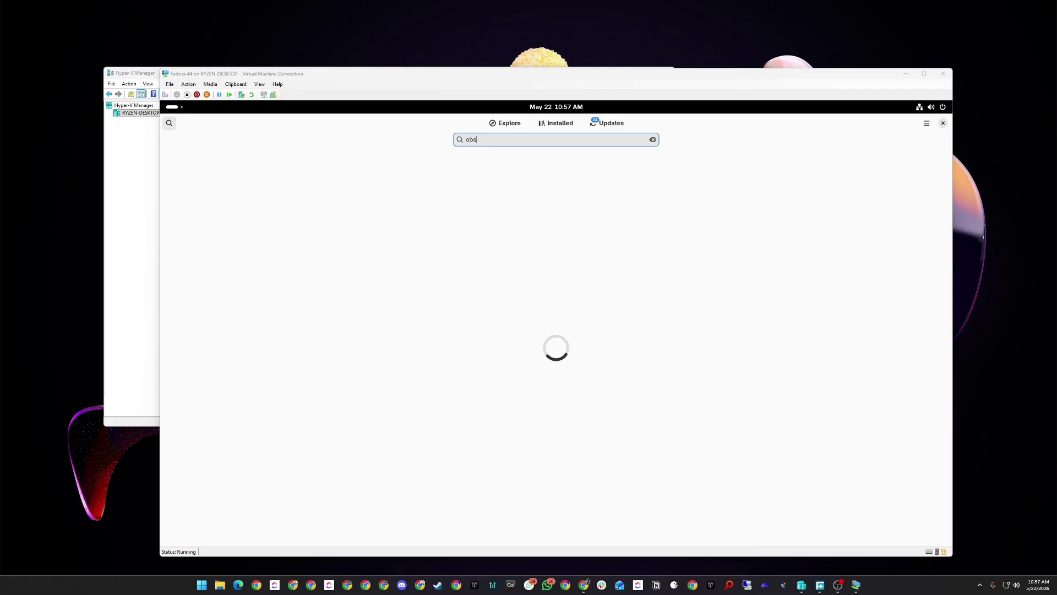
Reopen Task Manager from the taskbar menu and close it again.
right_click(893, 585)
click(920, 549)
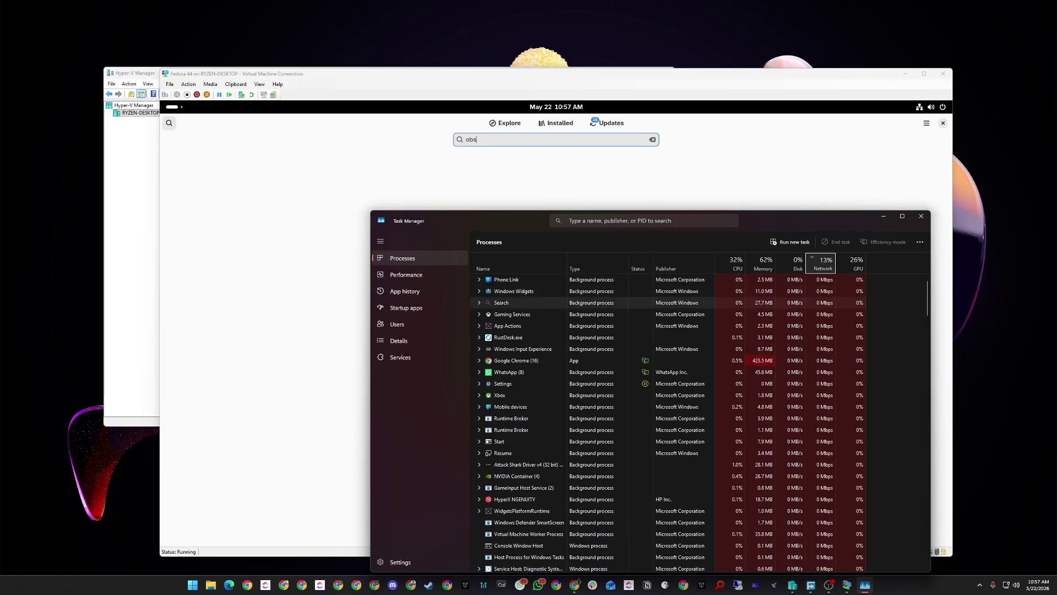
click(921, 216)
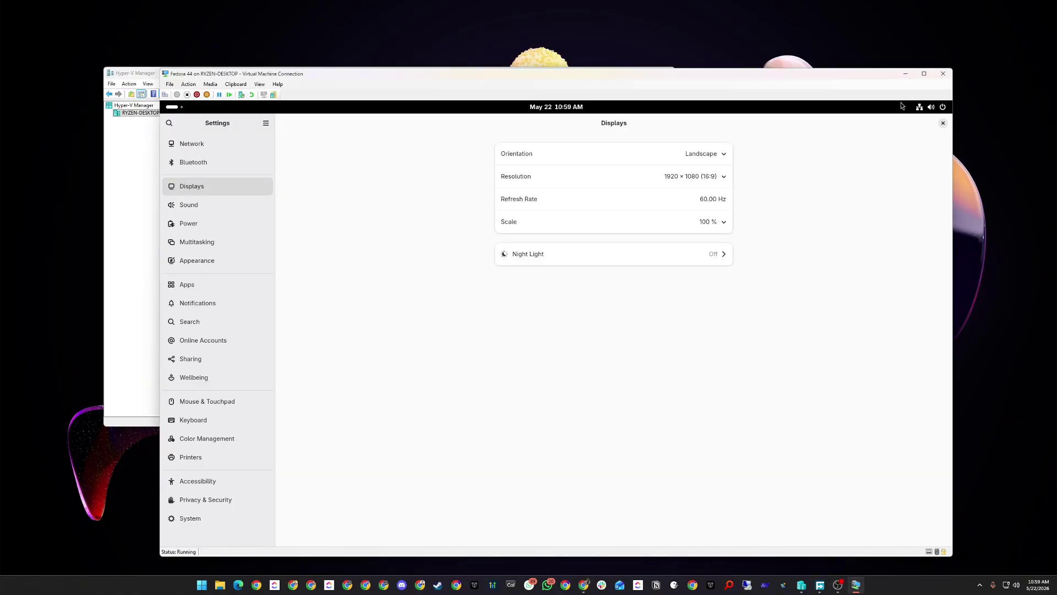
Make the VM full screen and view the Network page showing Connected - 10,000 Mb/s.
click(924, 73)
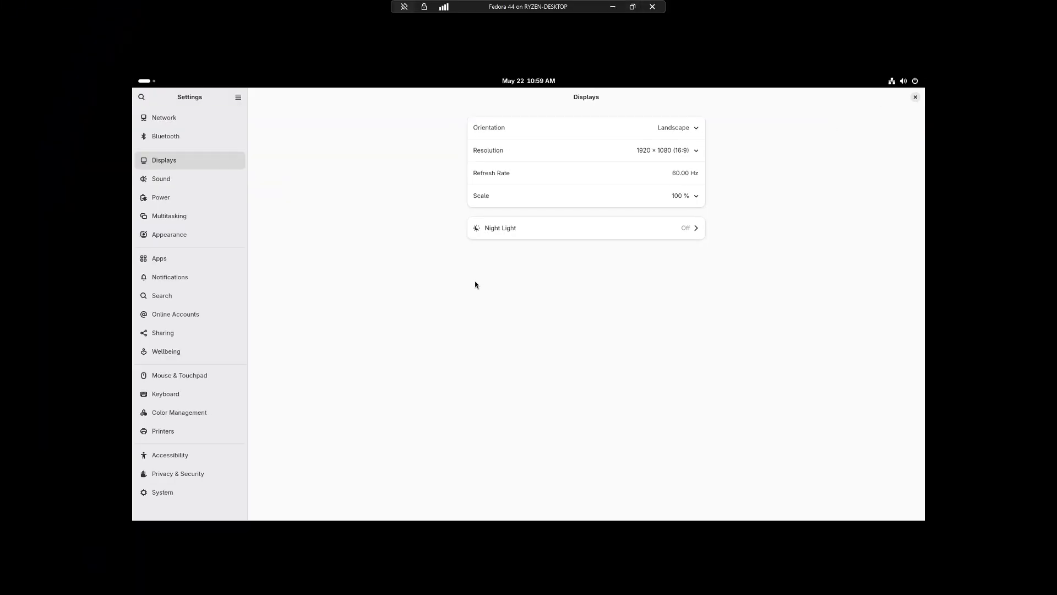
click(176, 118)
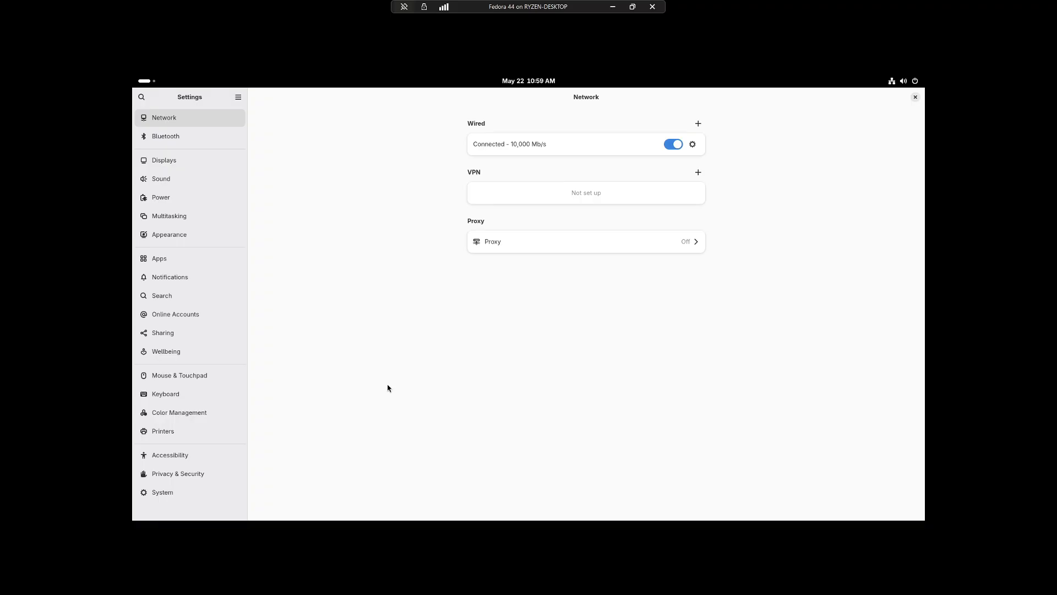
click(915, 97)
Reopen GNOME Settings from the desktop right-click menu, twice.
right_click(619, 391)
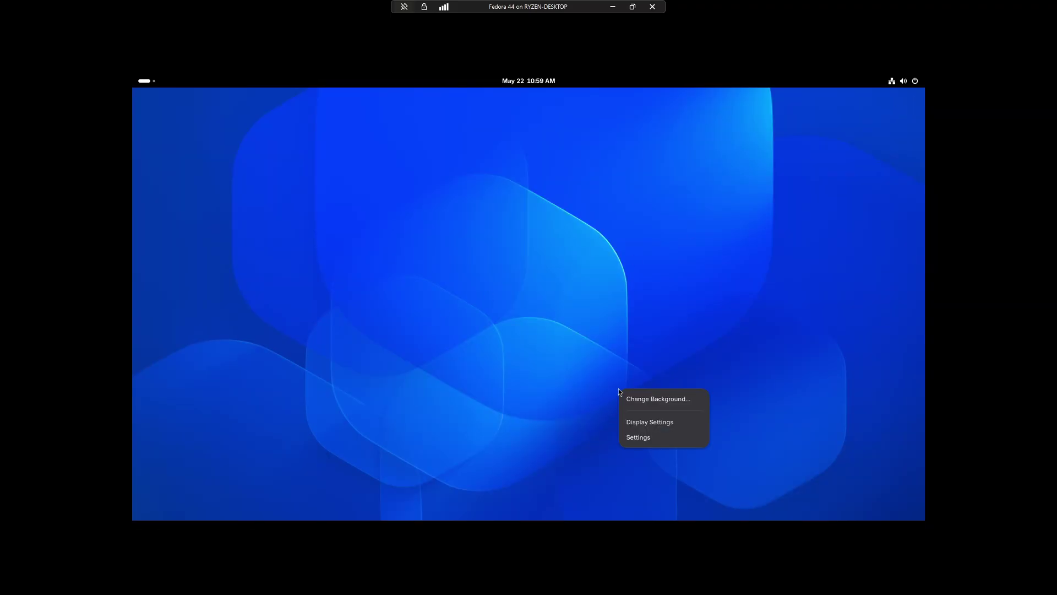
click(676, 309)
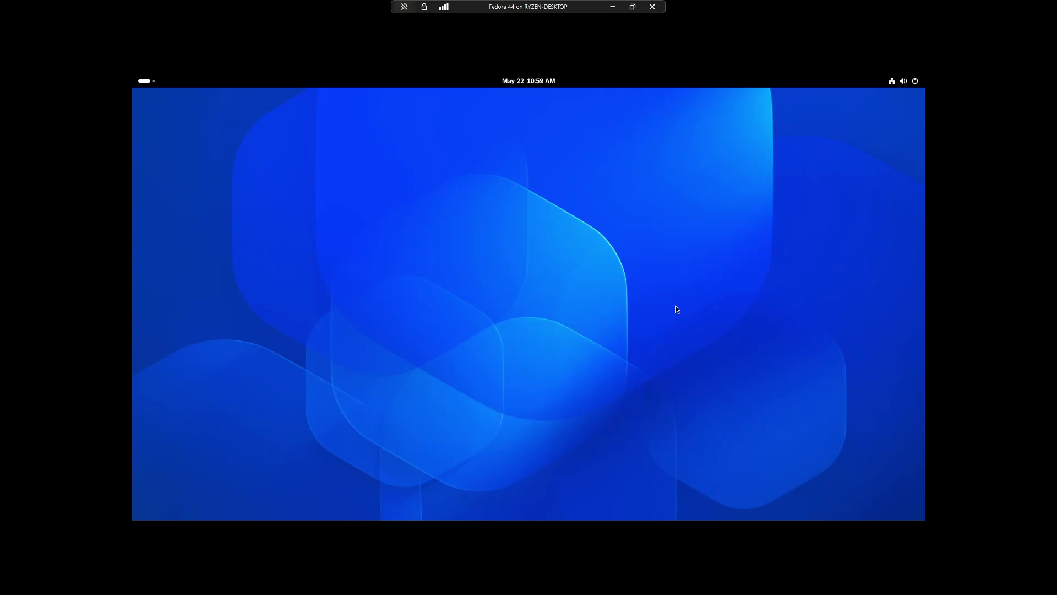
right_click(733, 154)
click(762, 199)
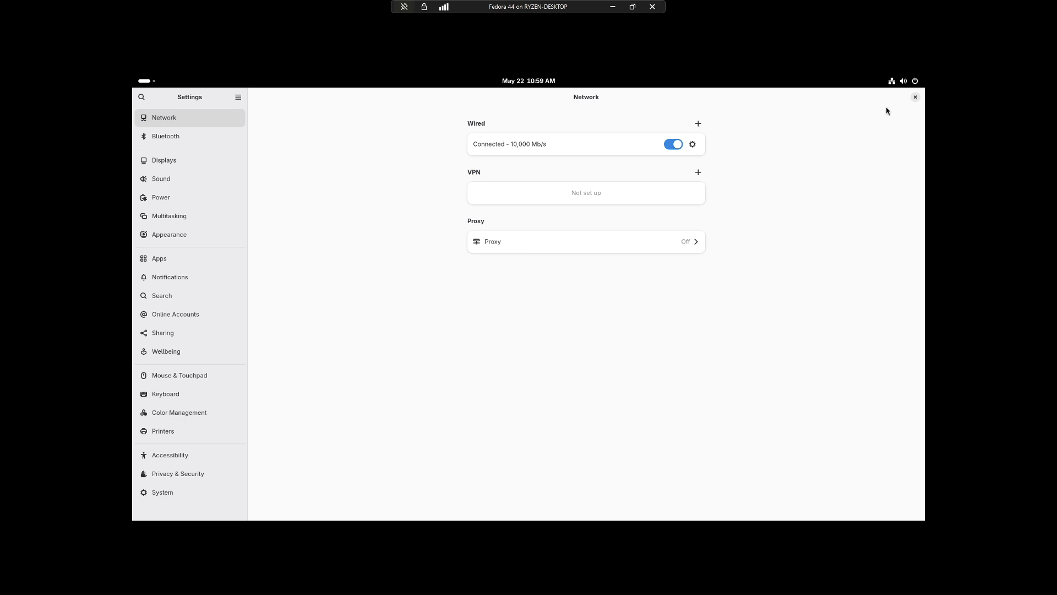
click(915, 97)
right_click(470, 190)
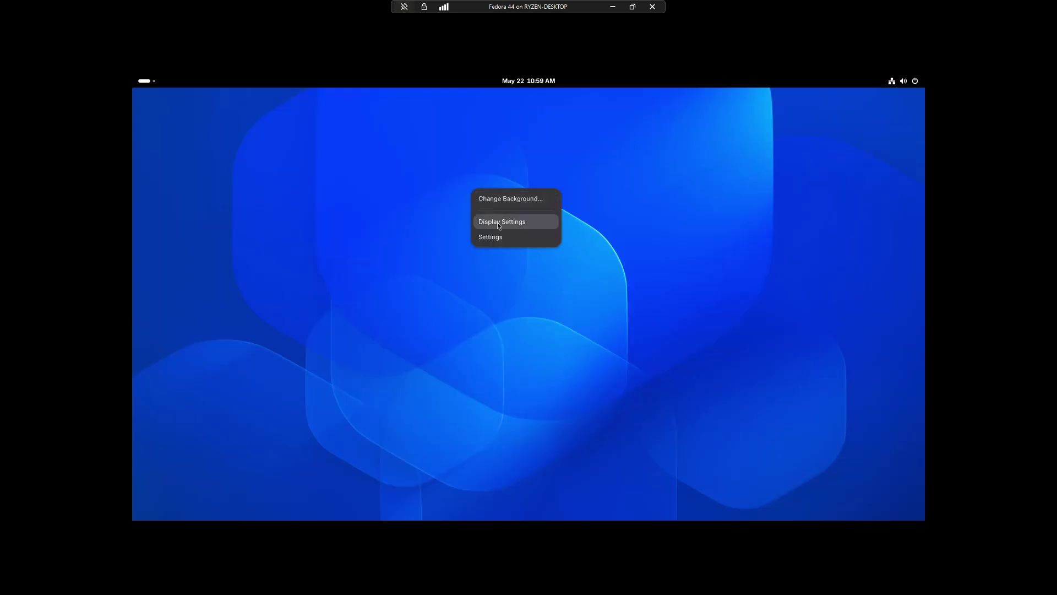
click(502, 235)
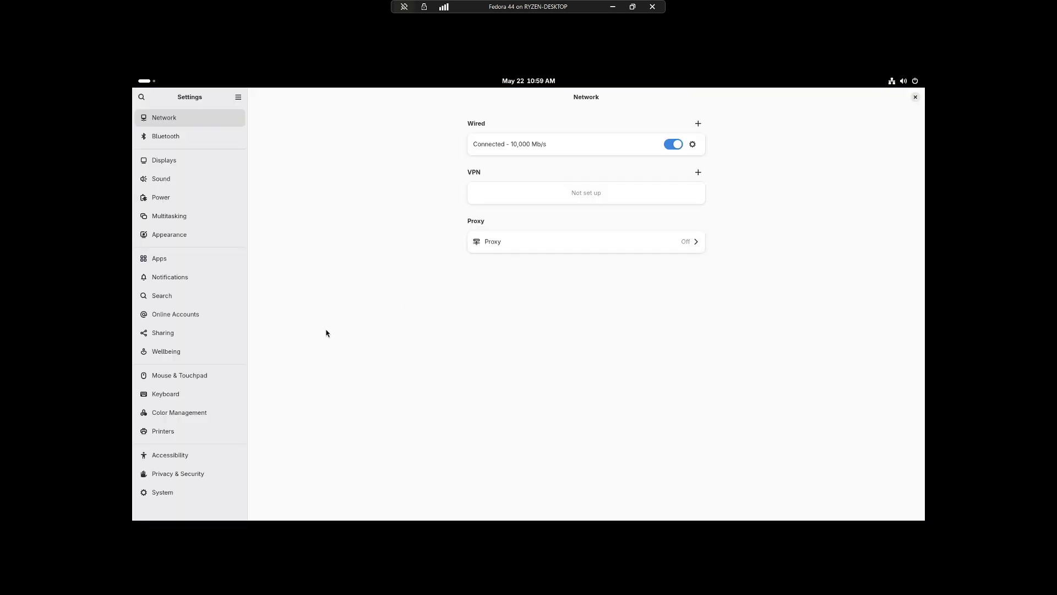
Close Settings, leave full screen, confirm Fedora 44 is Running in Hyper-V Manager, and return to the VM.
click(915, 97)
key(ctrl+alt+Break)
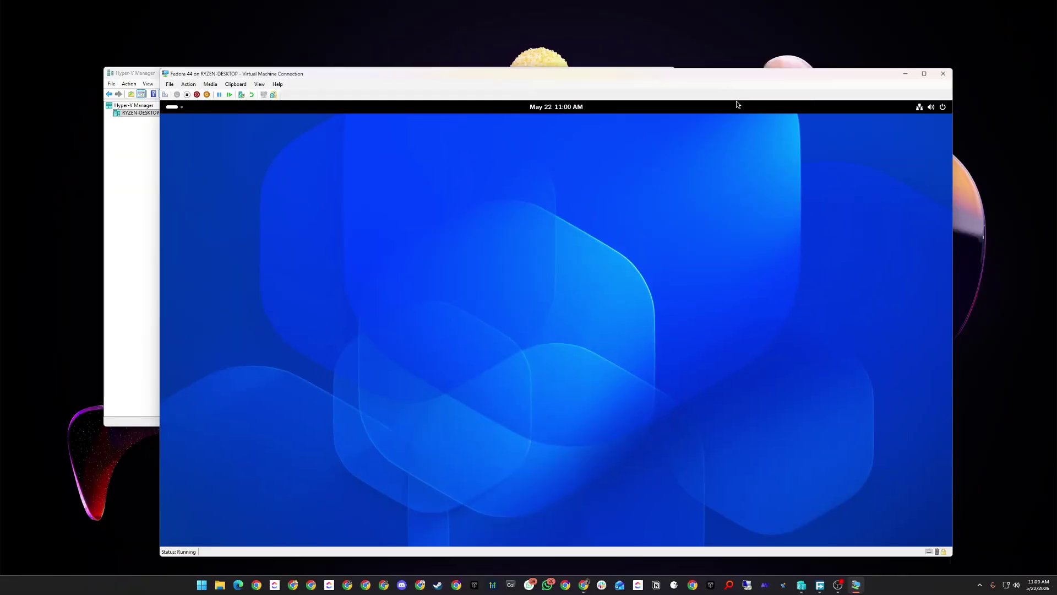
drag(488, 104, 462, 97)
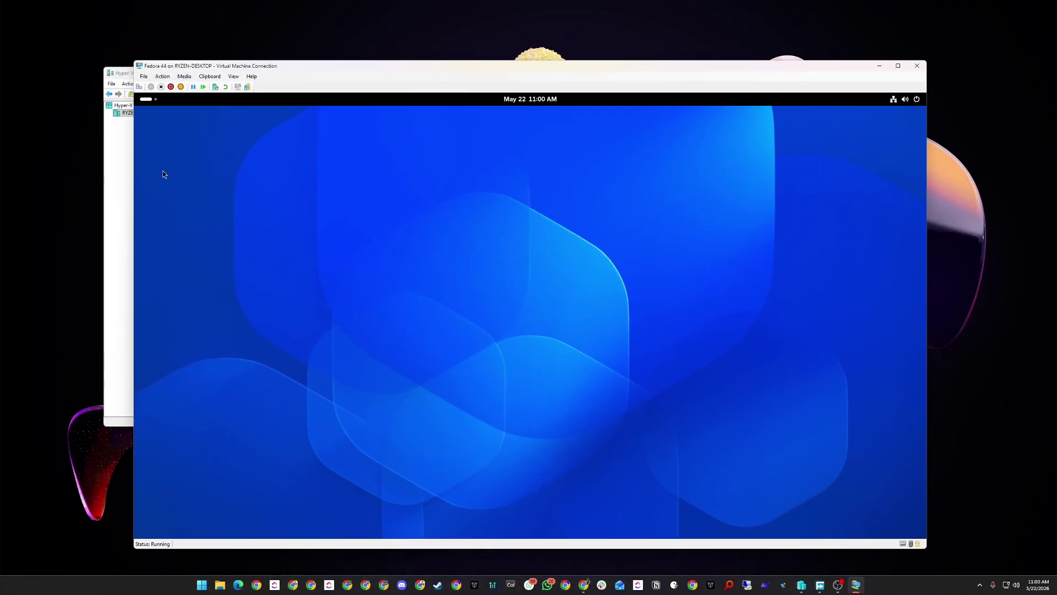
click(133, 156)
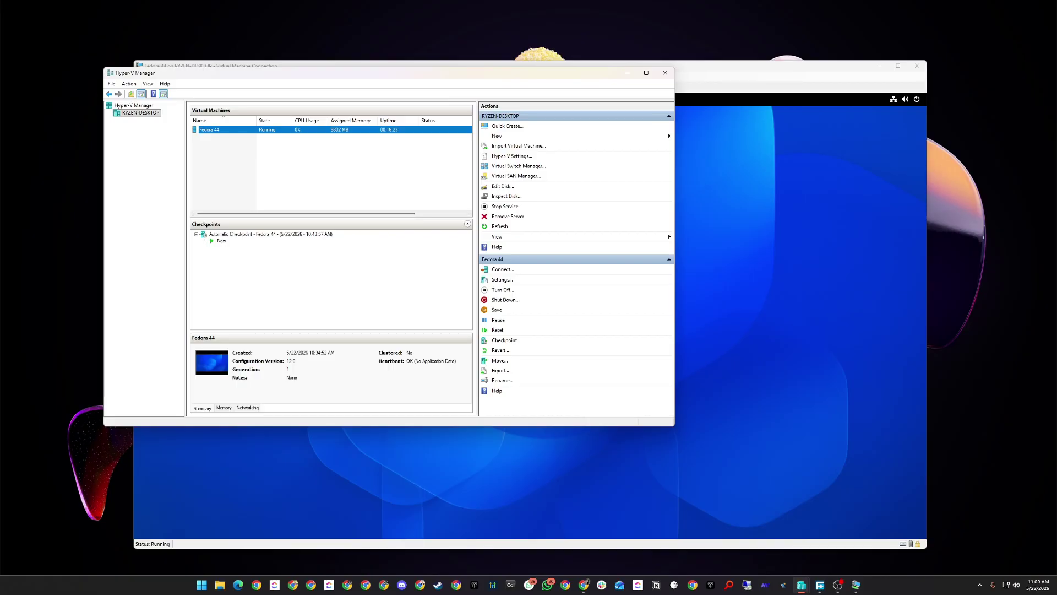
key(alt+Tab)
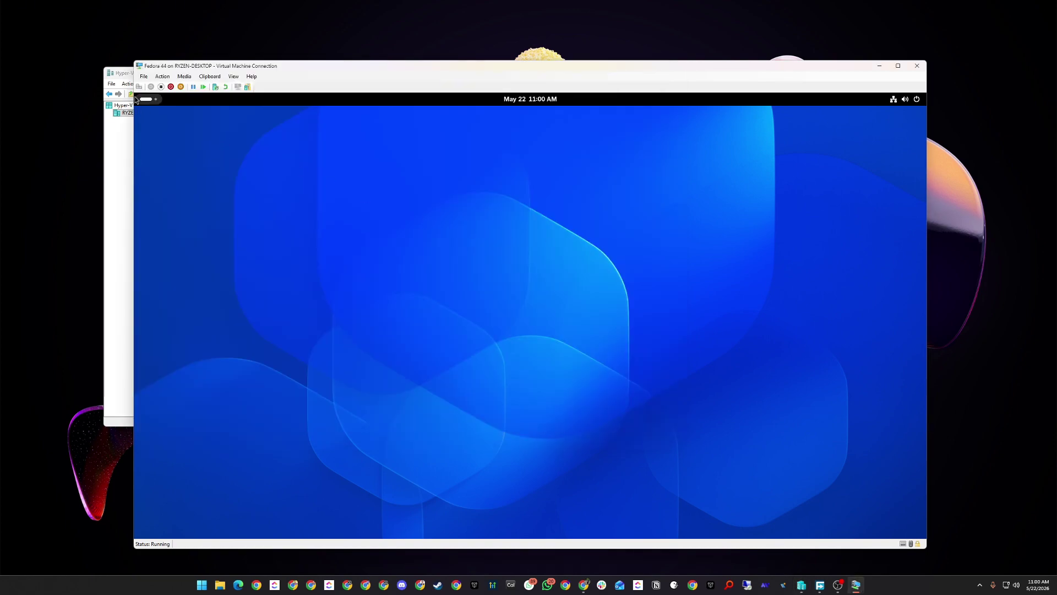
mouse_move(136, 95)
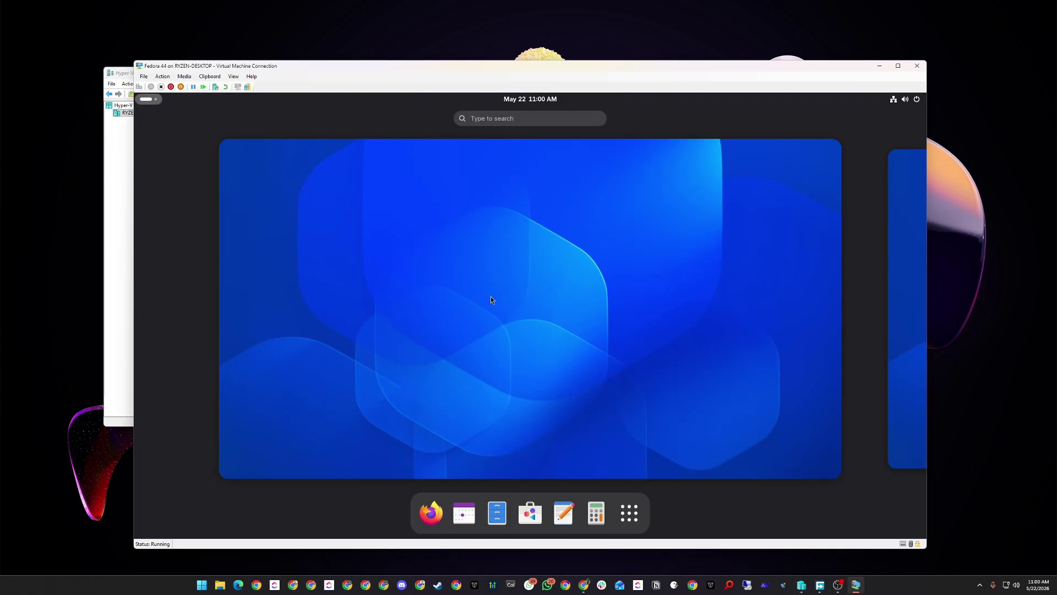